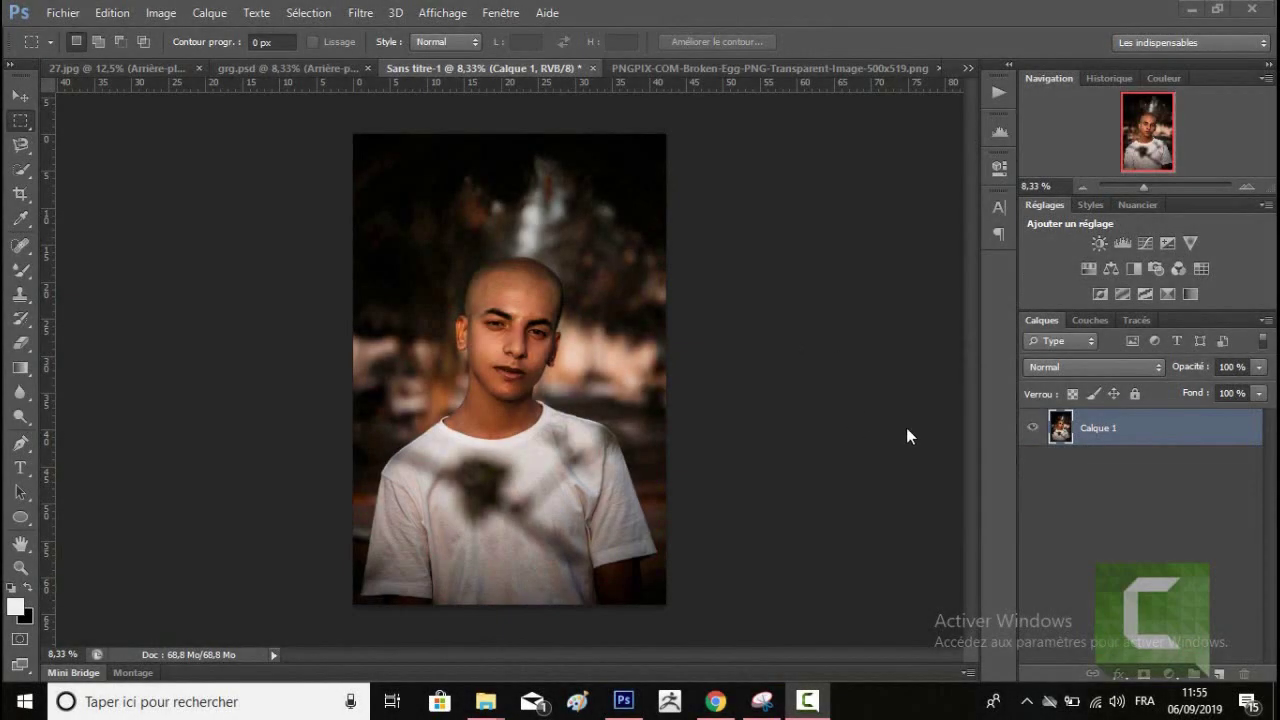
# Duplicate Calque 1 as Calque 1 copie, hide the original, and switch to the broken-egg PNG.
pyautogui.hotkey('ctrl', 'j')
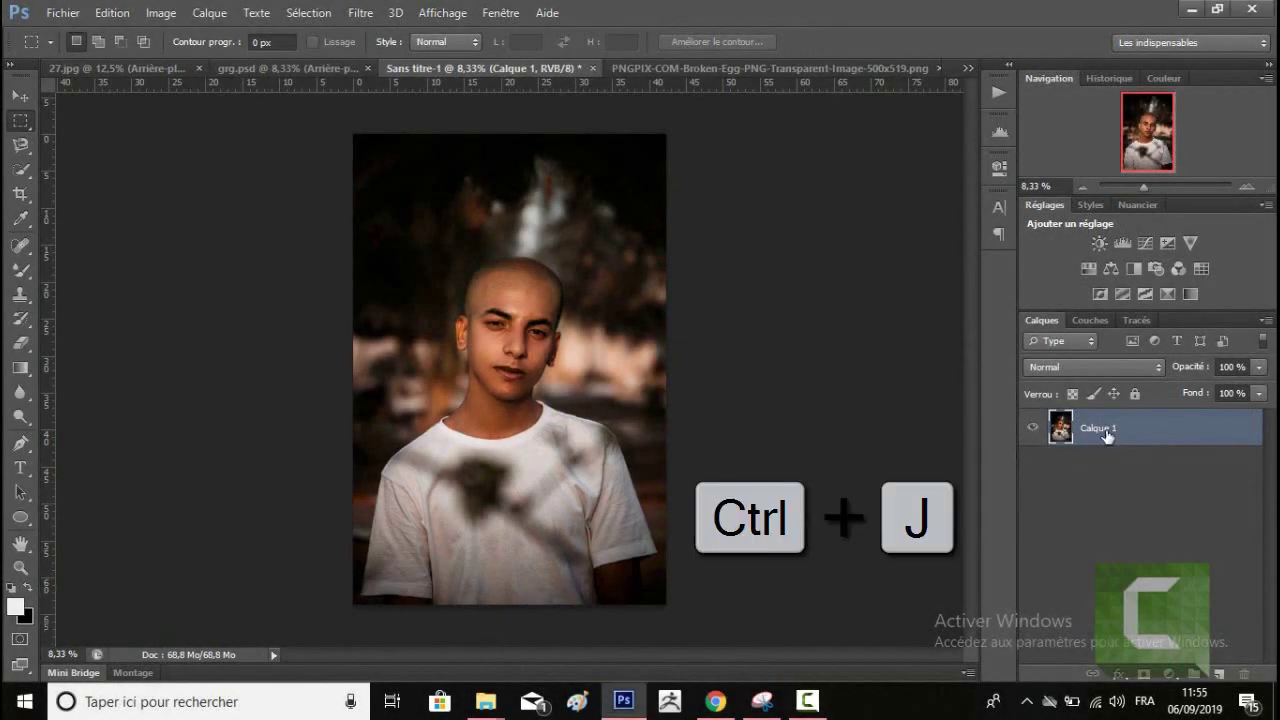
pyautogui.click(1032, 464)
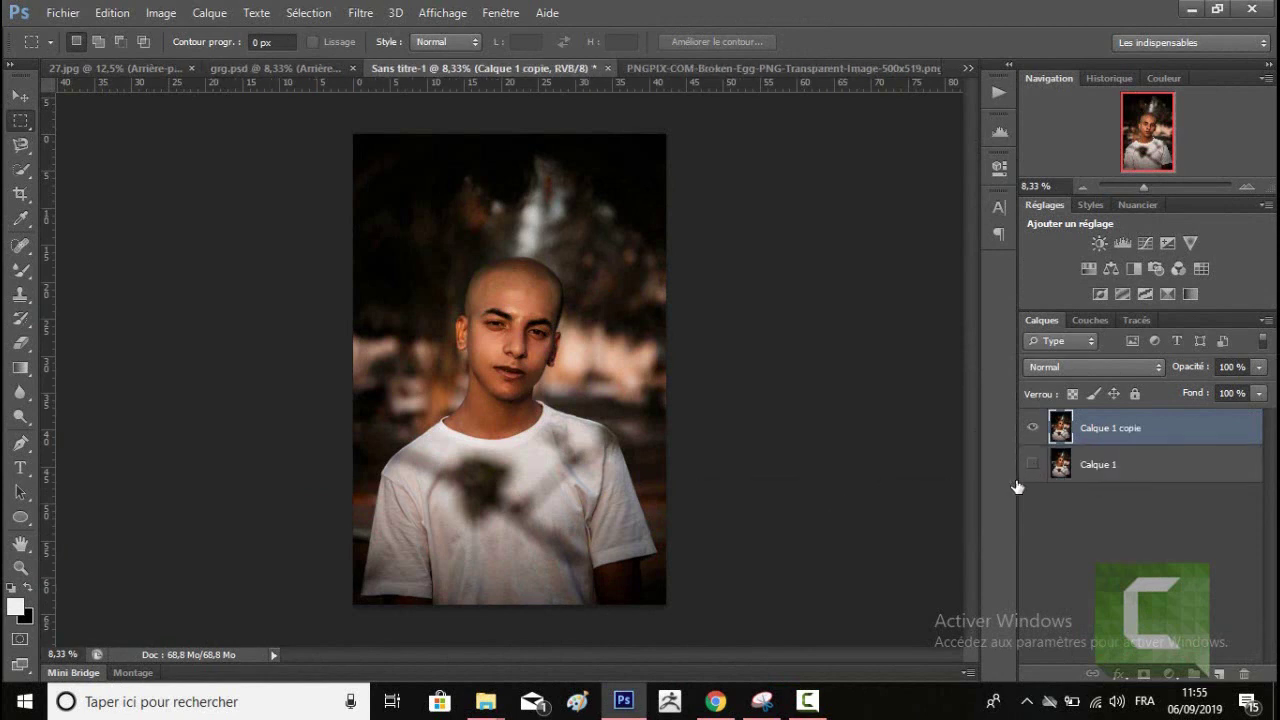
pyautogui.click(717, 68)
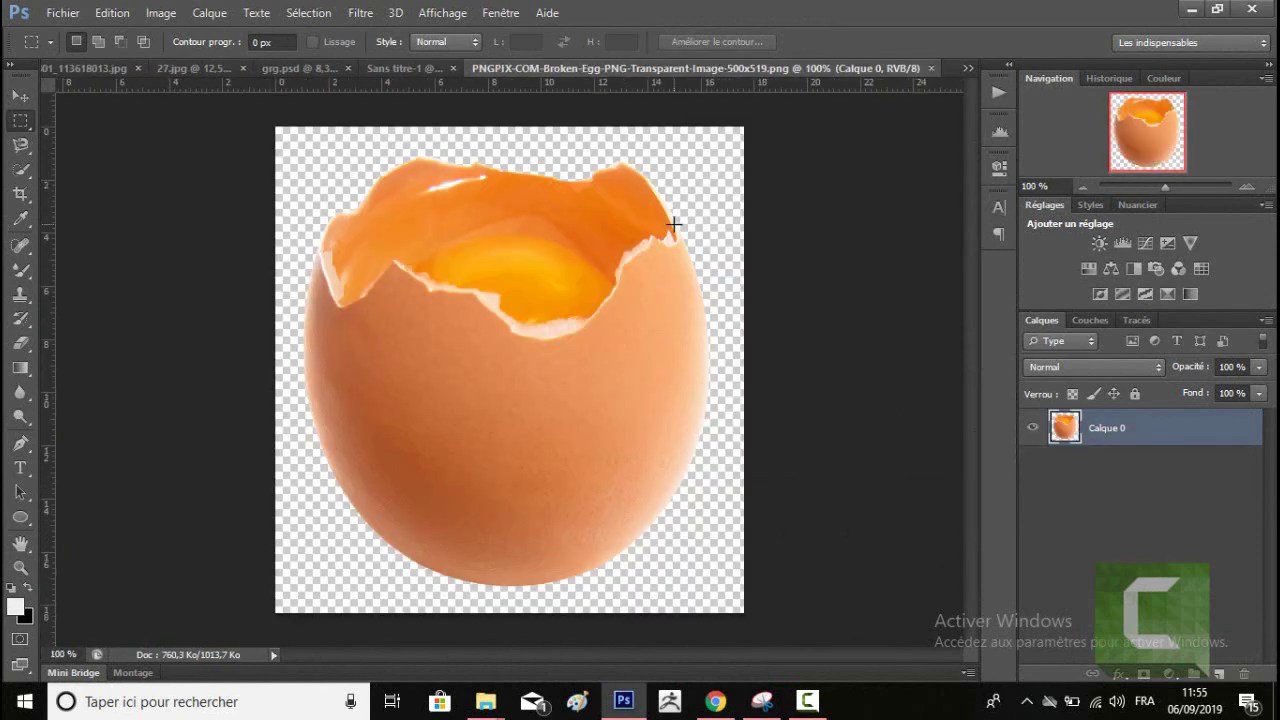
# Copy the whole egg image into the portrait and move it onto the forehead.
pyautogui.hotkey('ctrl', 'a')
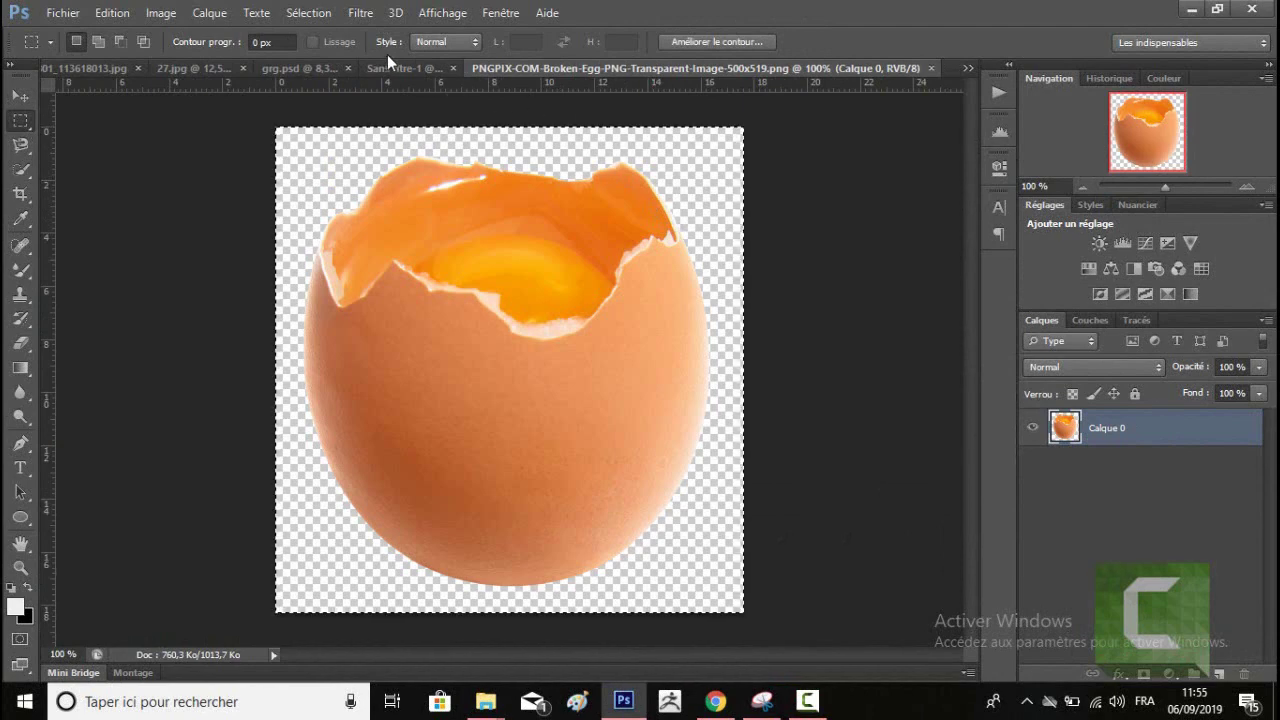
pyautogui.hotkey('ctrl', 'c')
pyautogui.hotkey('ctrl', 'shift', 'Tab')
pyautogui.hotkey('ctrl', 'v')
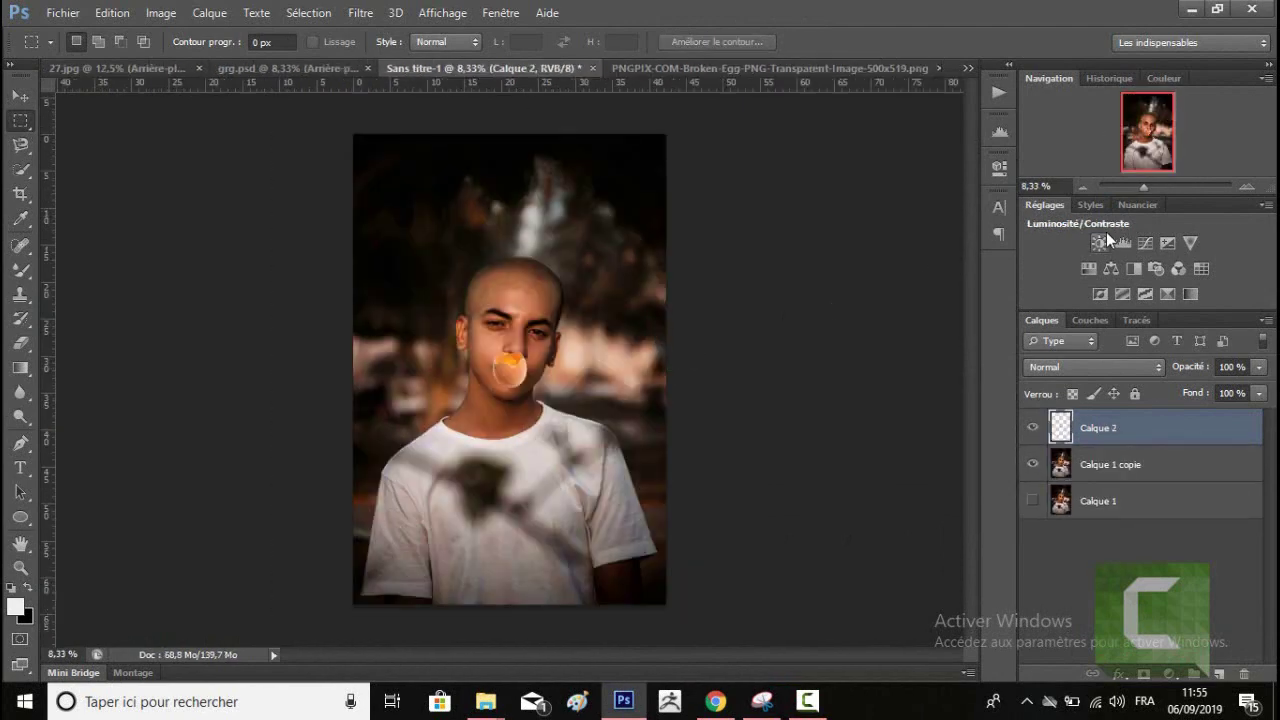
pyautogui.click(1155, 189)
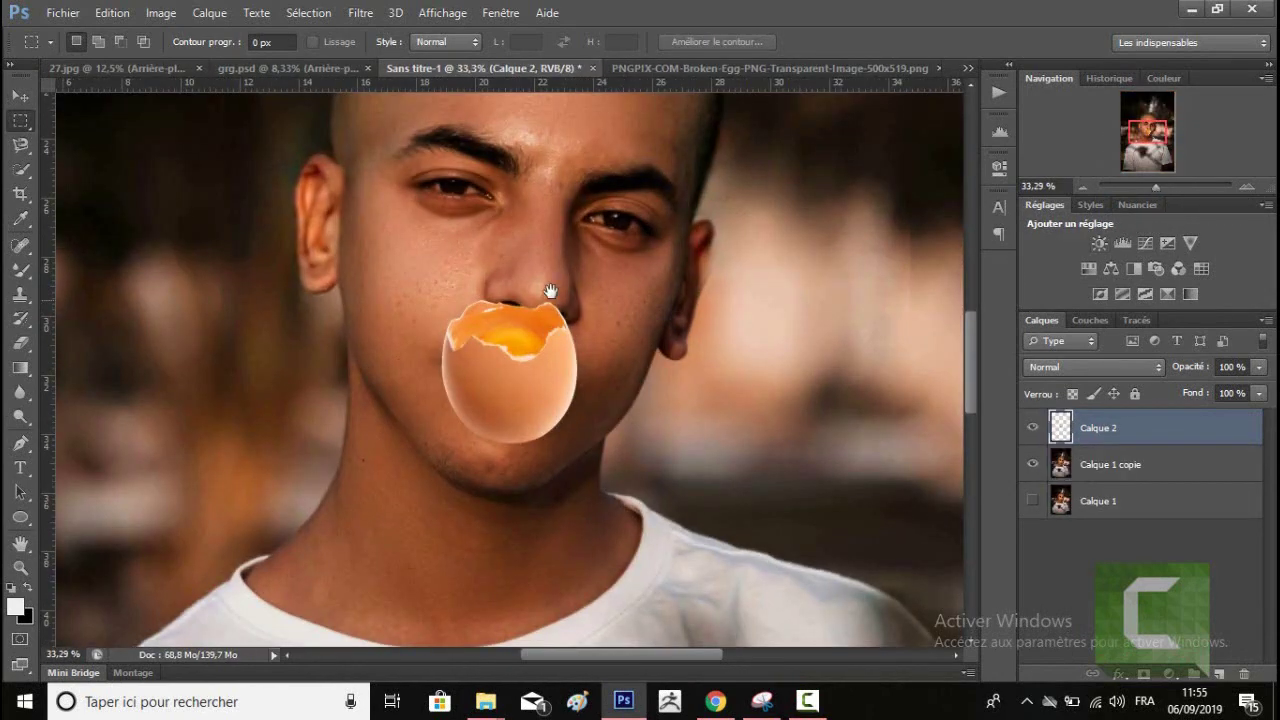
pyautogui.moveTo(550, 290); pyautogui.dragTo(545, 452)
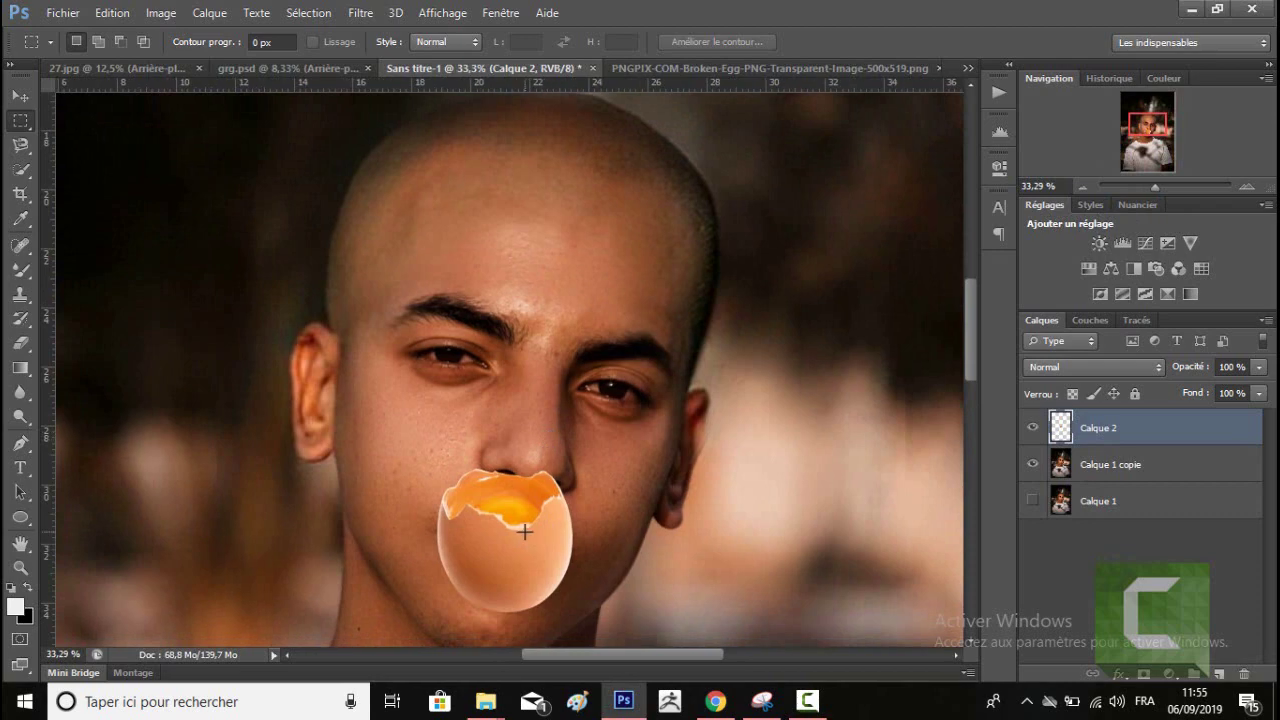
pyautogui.press('v')
pyautogui.moveTo(540, 500)
pyautogui.mouseDown()
pyautogui.moveTo(615, 220)
pyautogui.moveTo(562, 387)
pyautogui.mouseUp()
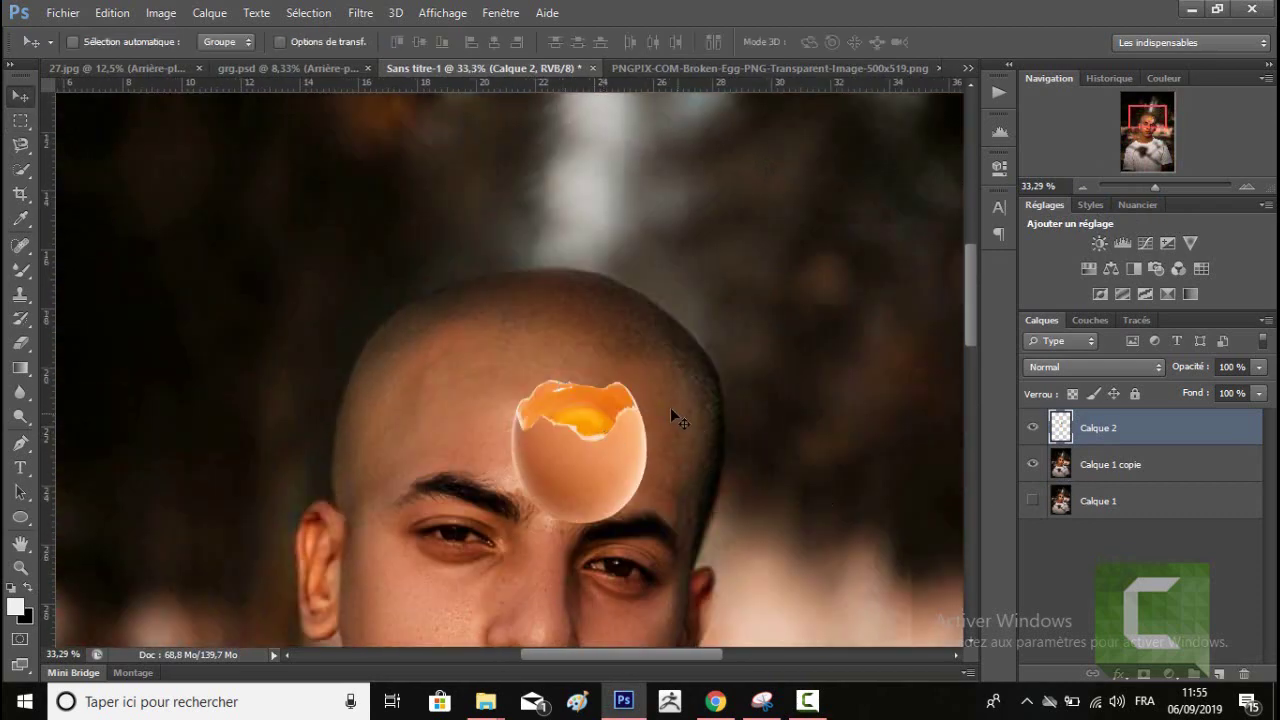
# Enlarge the egg to about 235%, tilt it about 11°, and lower its opacity to about 52%.
pyautogui.hotkey('ctrl', 't')
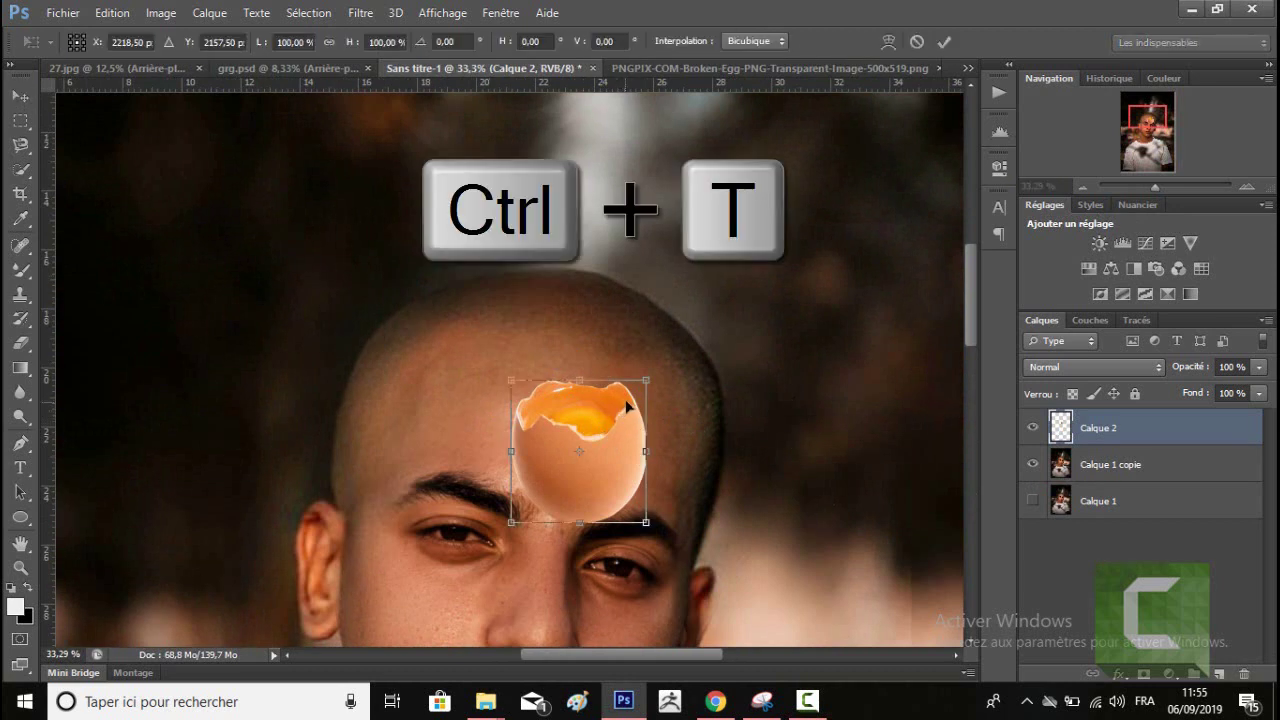
pyautogui.moveTo(648, 377)
pyautogui.mouseDown()
pyautogui.moveTo(712, 312)
pyautogui.moveTo(771, 285)
pyautogui.mouseUp()
pyautogui.moveTo(737, 340); pyautogui.dragTo(767, 316)
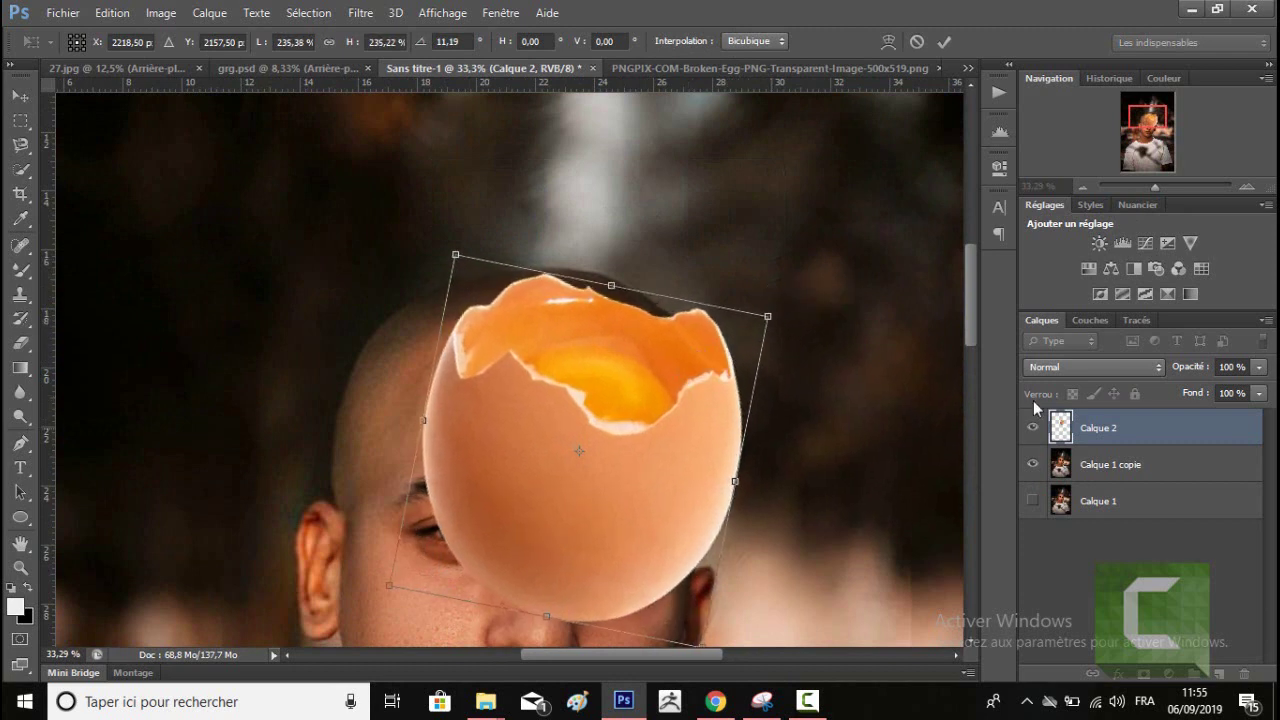
pyautogui.press('Return')
pyautogui.click(1258, 368)
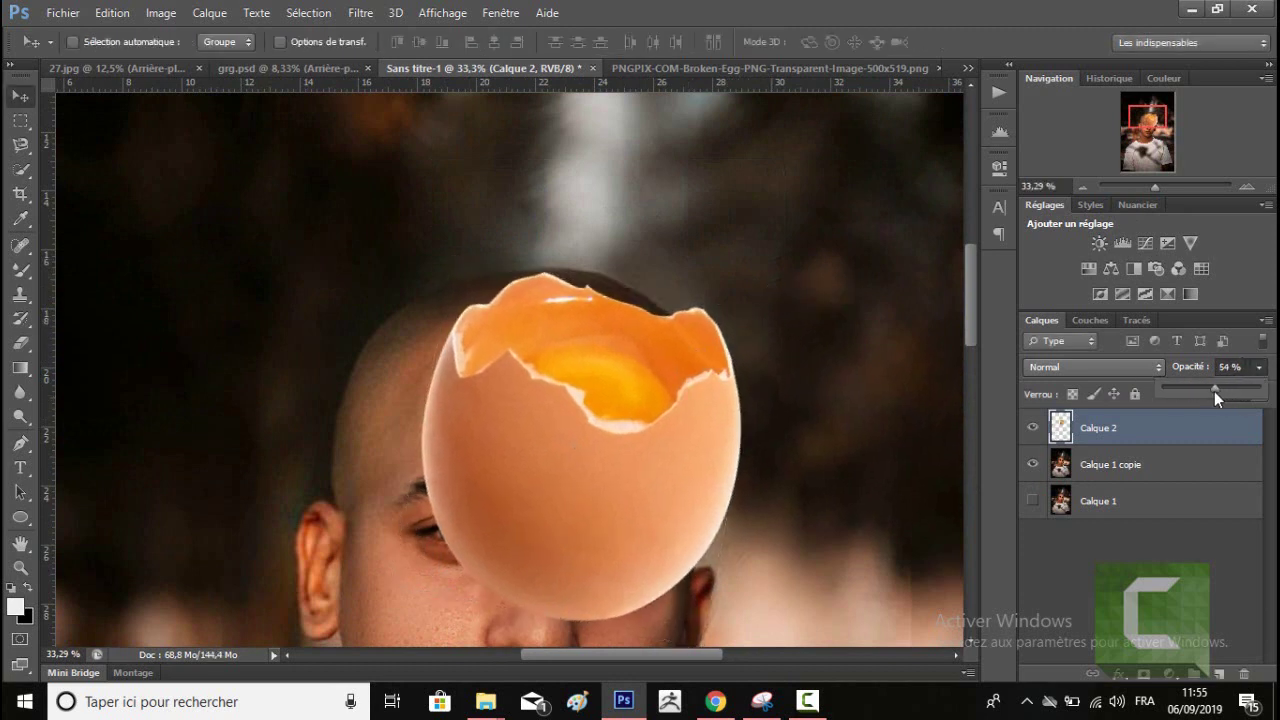
pyautogui.moveTo(1214, 391); pyautogui.dragTo(1262, 387)
# Hide the egg layer, target Calque 1 copie, zoom out to the whole head, and choose the freehand Lasso.
pyautogui.click(1032, 427)
pyautogui.click(1094, 467)
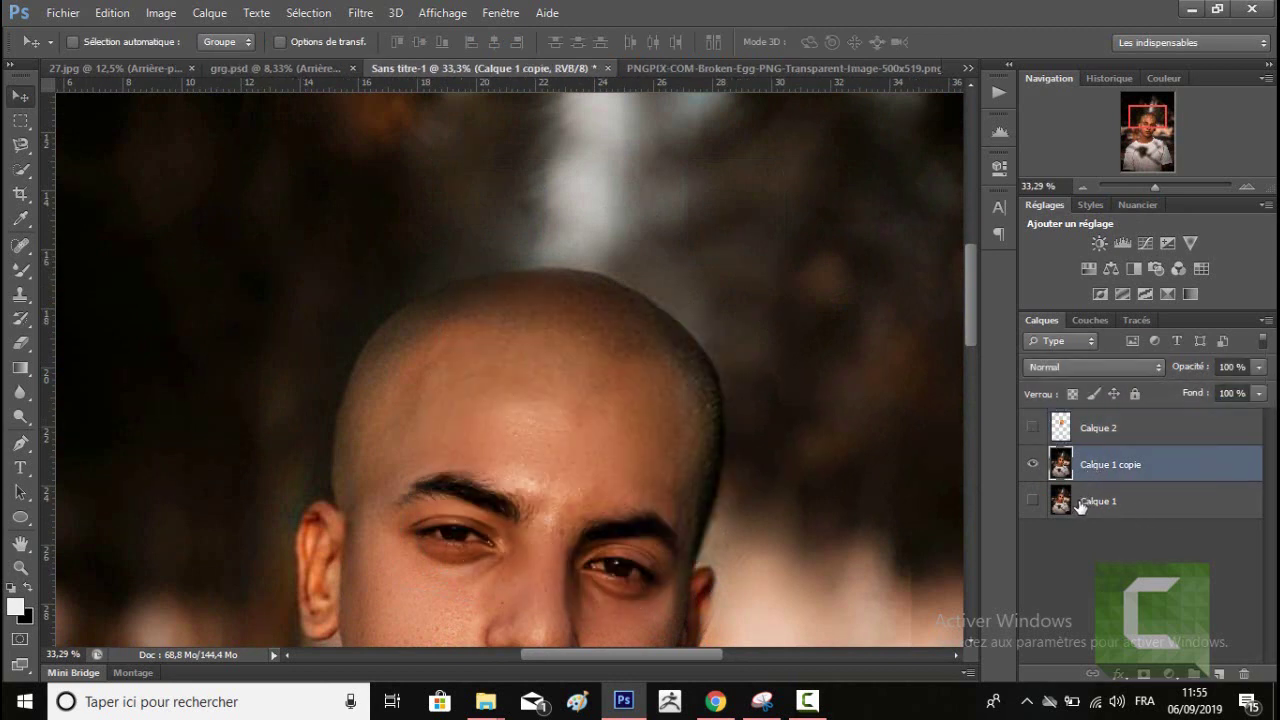
pyautogui.scroll(-1, 794, 346)
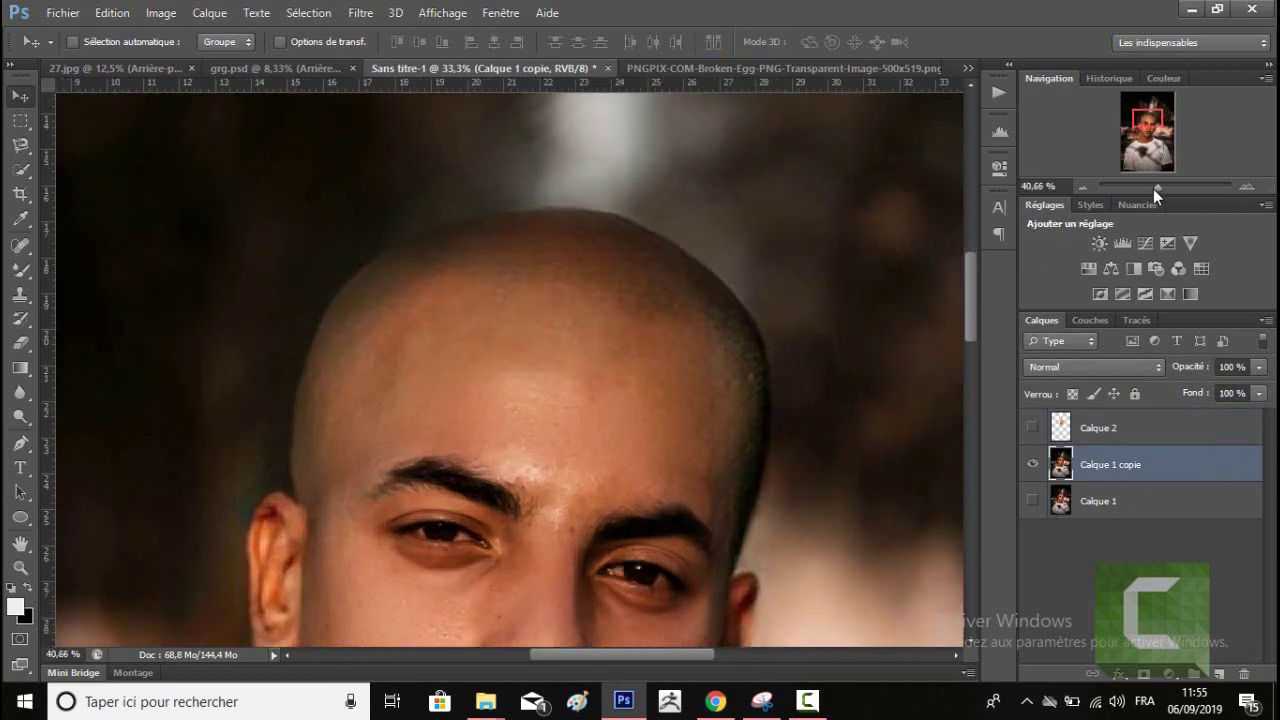
pyautogui.moveTo(1157, 189); pyautogui.dragTo(1152, 189)
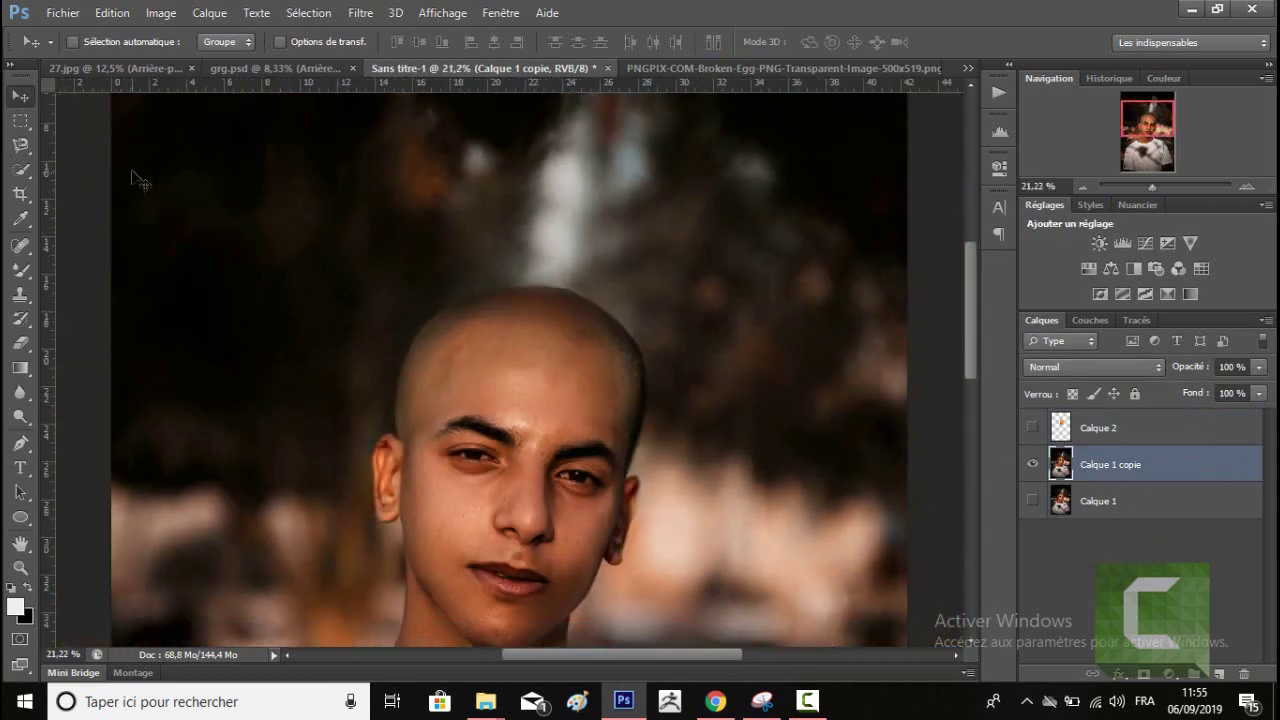
pyautogui.click(20, 145)
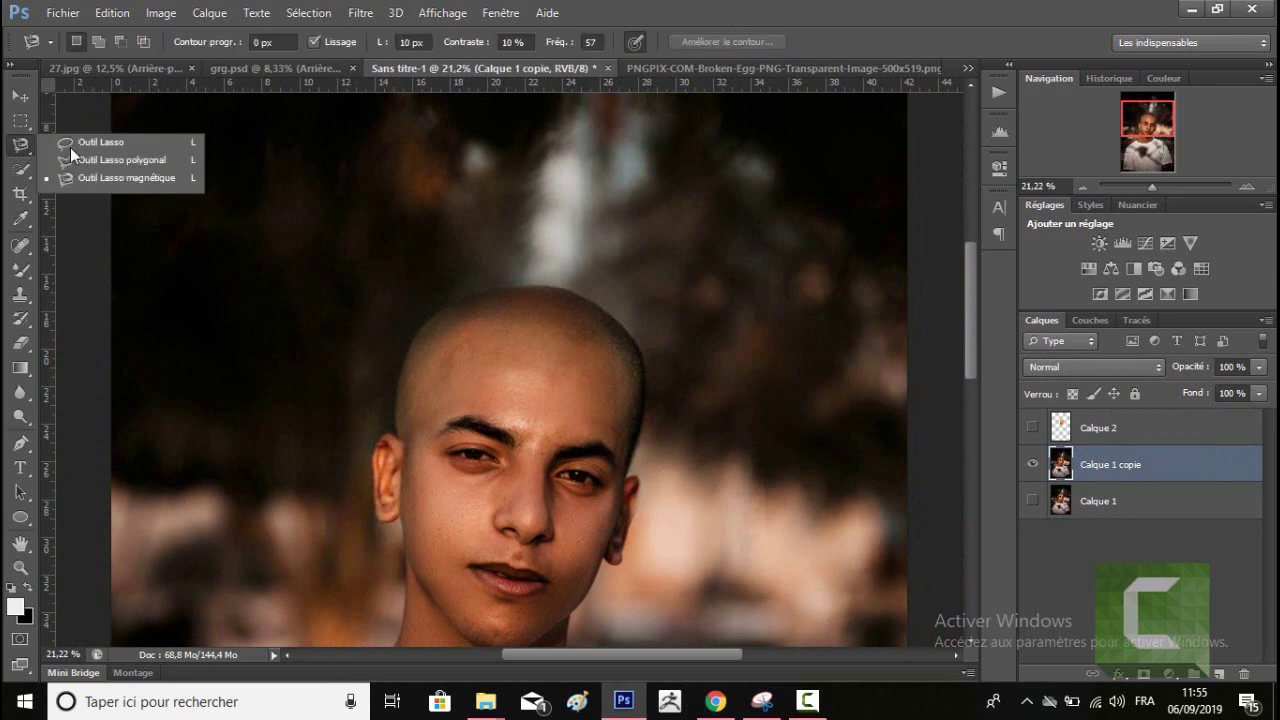
pyautogui.click(103, 148)
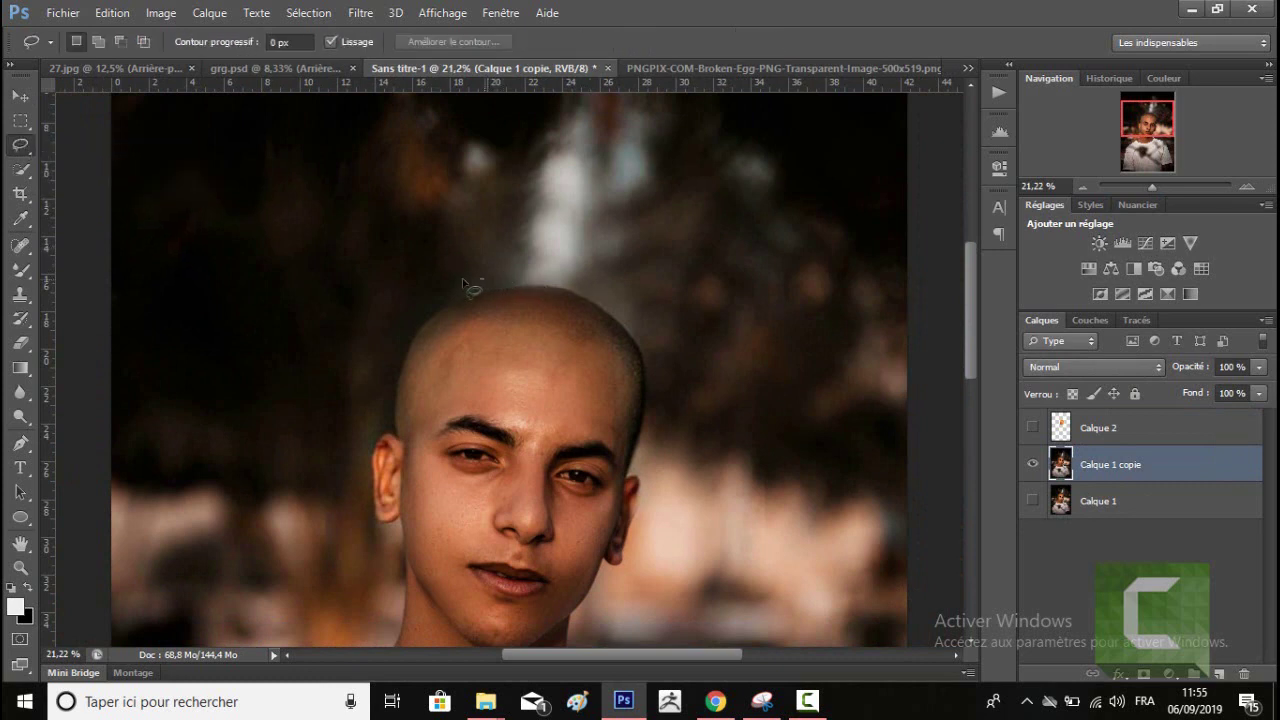
# Lasso-select the top of the man's shaved scalp.
pyautogui.moveTo(462, 280); pyautogui.dragTo(413, 312)
pyautogui.moveTo(386, 364); pyautogui.dragTo(394, 392)
pyautogui.moveTo(563, 401); pyautogui.dragTo(640, 452)
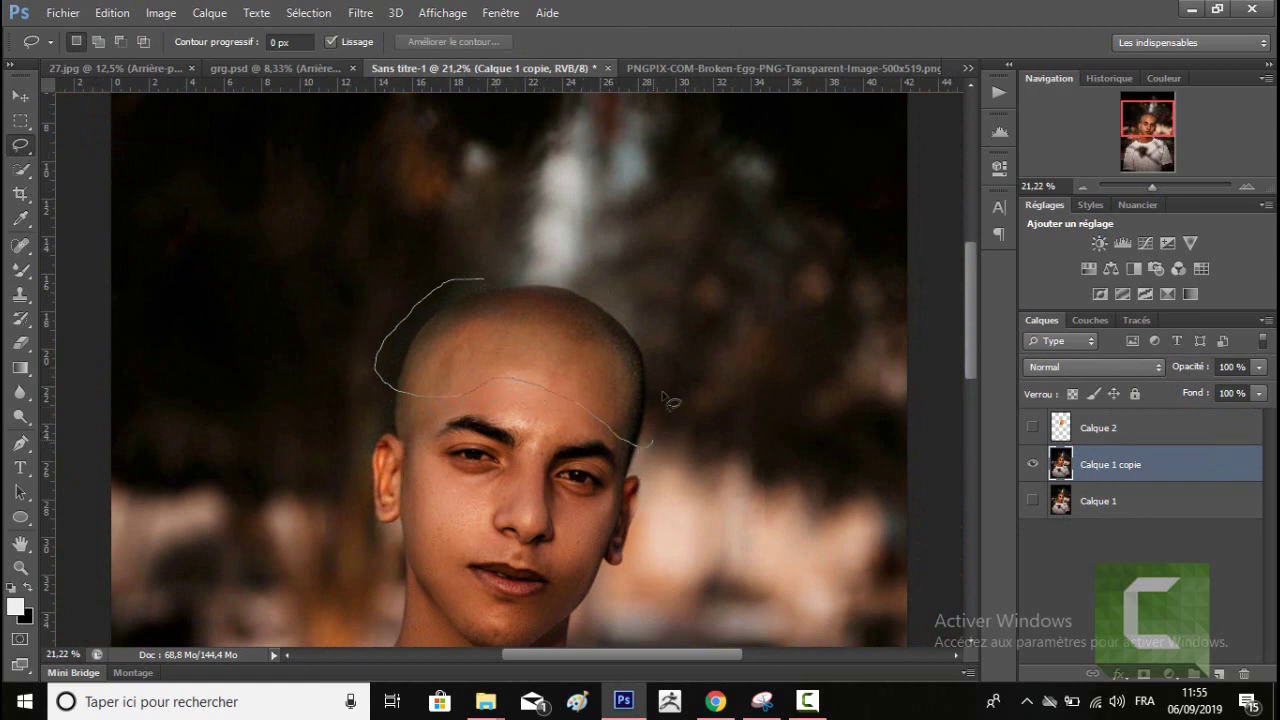
pyautogui.moveTo(662, 397); pyautogui.dragTo(664, 382)
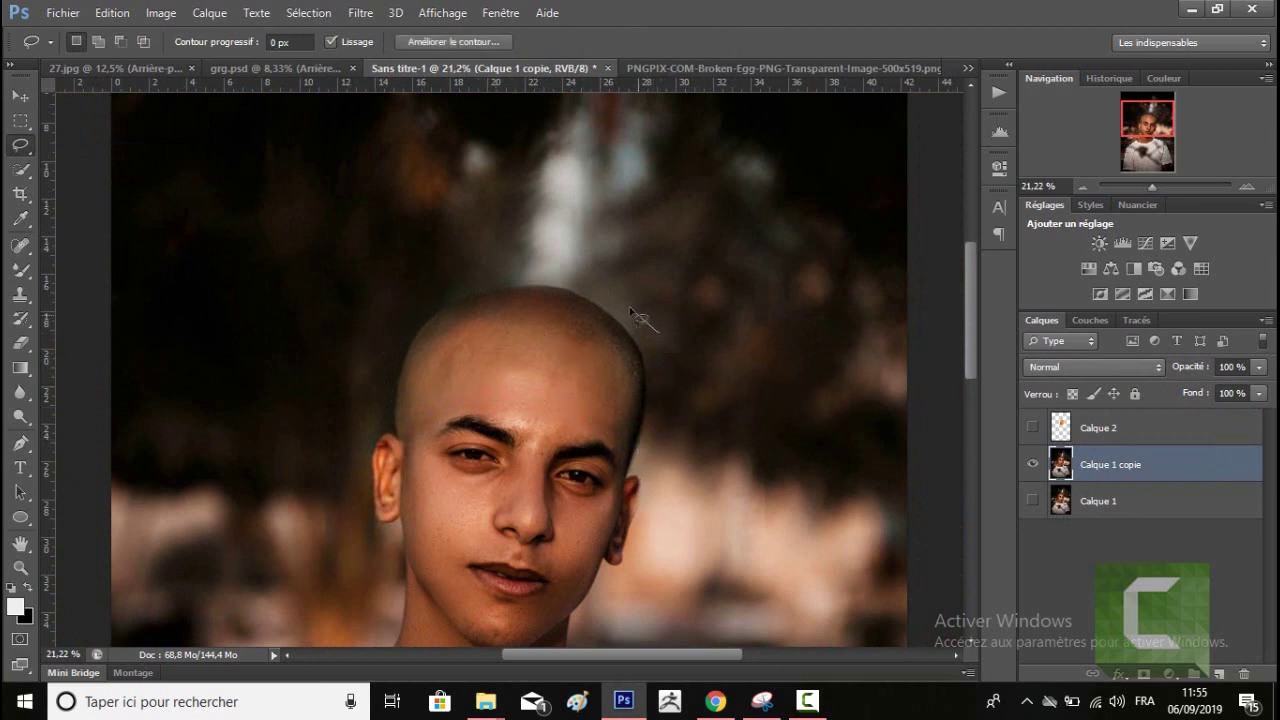
pyautogui.moveTo(428, 314); pyautogui.dragTo(408, 337)
pyautogui.moveTo(677, 466); pyautogui.dragTo(662, 342)
pyautogui.moveTo(742, 460); pyautogui.dragTo(742, 456)
# Fill the scalp selection using Contenu pris en compte in Normal mode.
pyautogui.press('i')
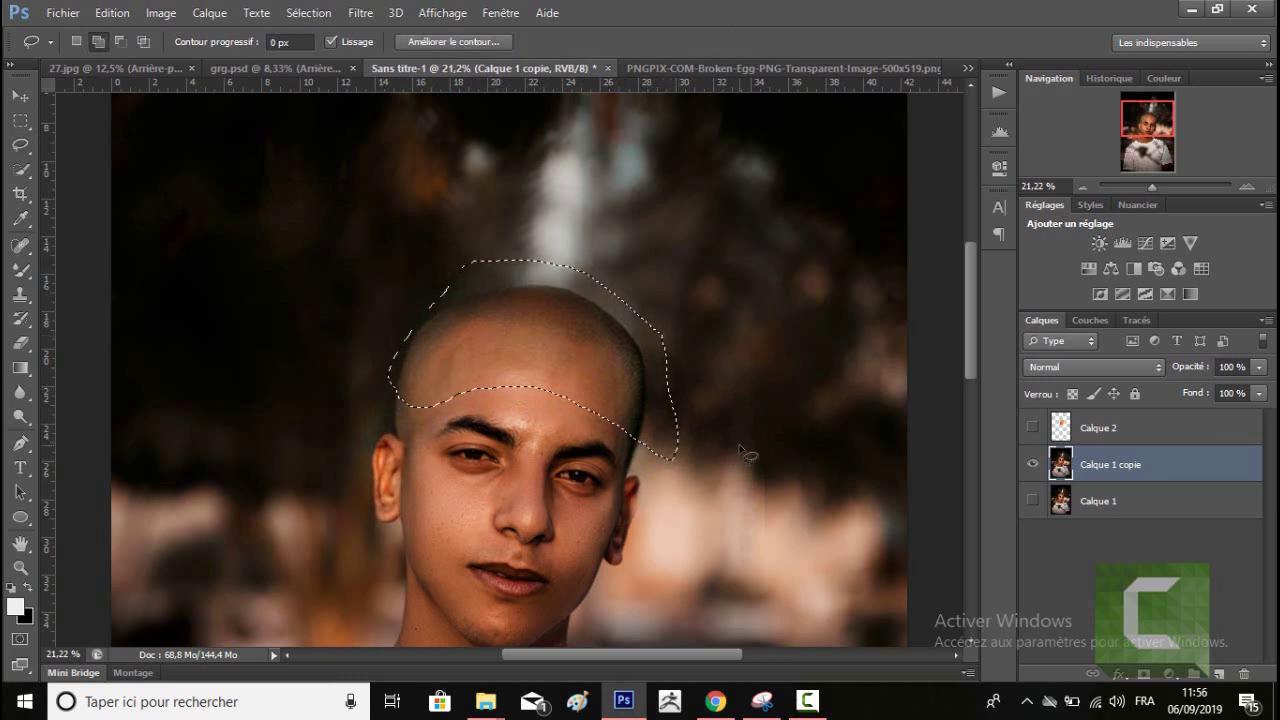
pyautogui.hotkey('shift', 'F5')
pyautogui.click(683, 301)
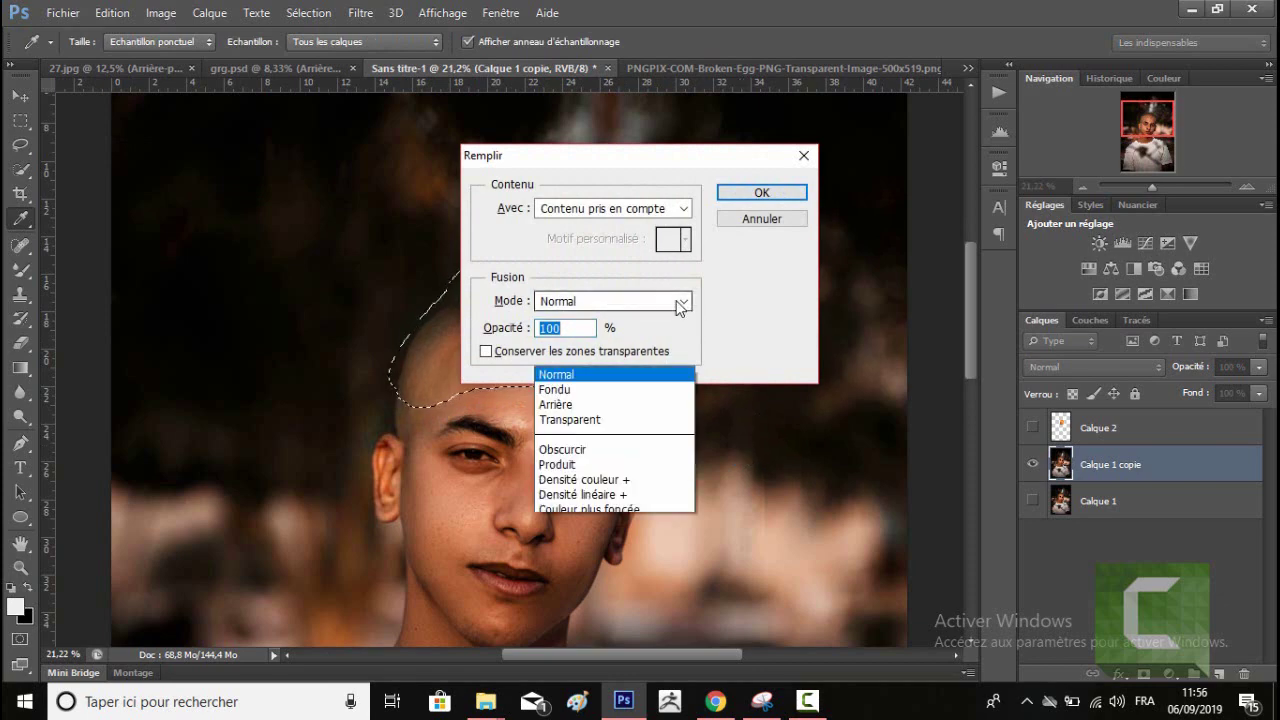
pyautogui.click(708, 276)
pyautogui.click(657, 209)
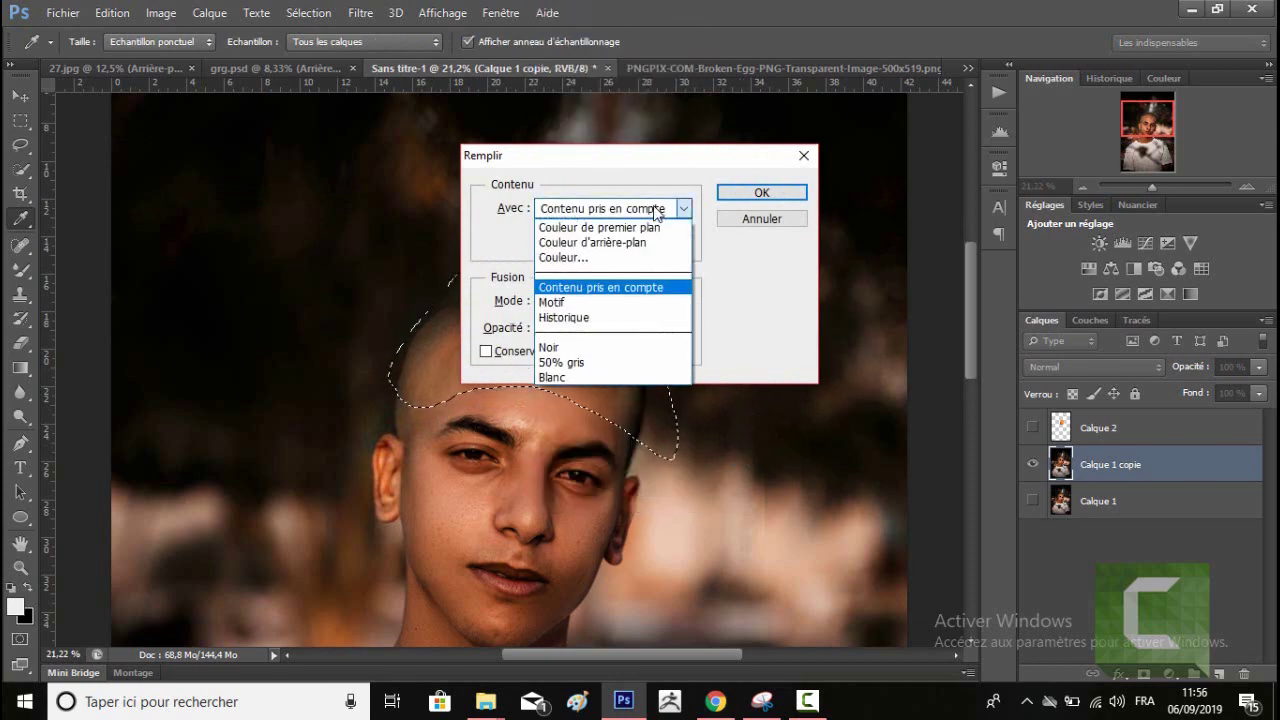
pyautogui.click(657, 209)
pyautogui.click(761, 192)
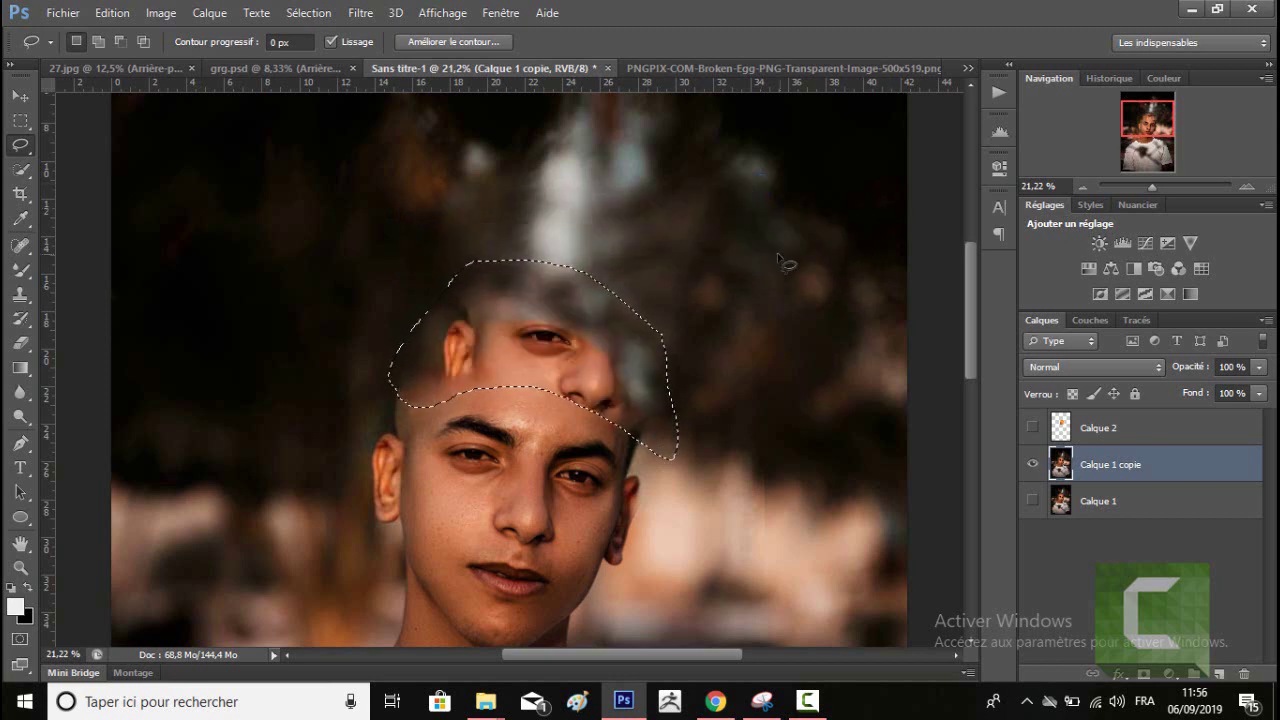
pyautogui.click(19, 294)
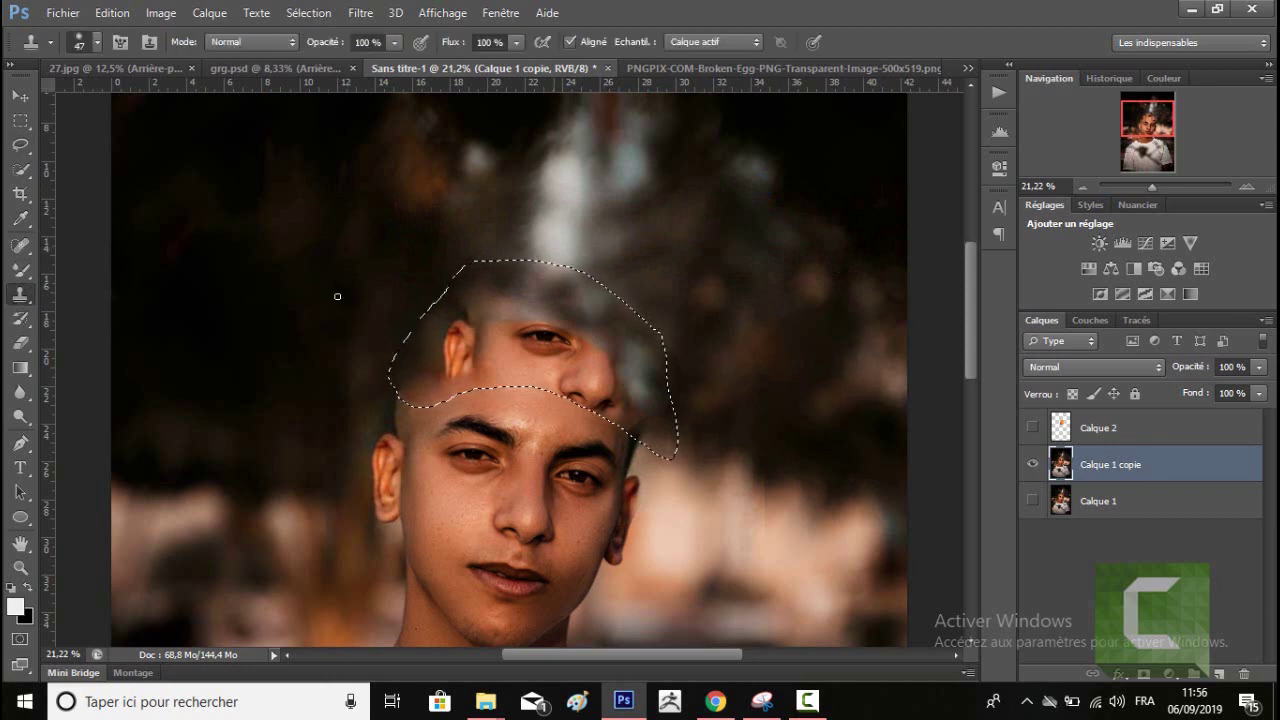
# Clone dark background with a 537 brush over the leftover ear, nose and scalp, then deselect.
pyautogui.moveTo(566, 251)
pyautogui.mouseDown()
pyautogui.moveTo(610, 248)
pyautogui.moveTo(543, 257)
pyautogui.moveTo(534, 306)
pyautogui.moveTo(481, 246)
pyautogui.mouseUp()
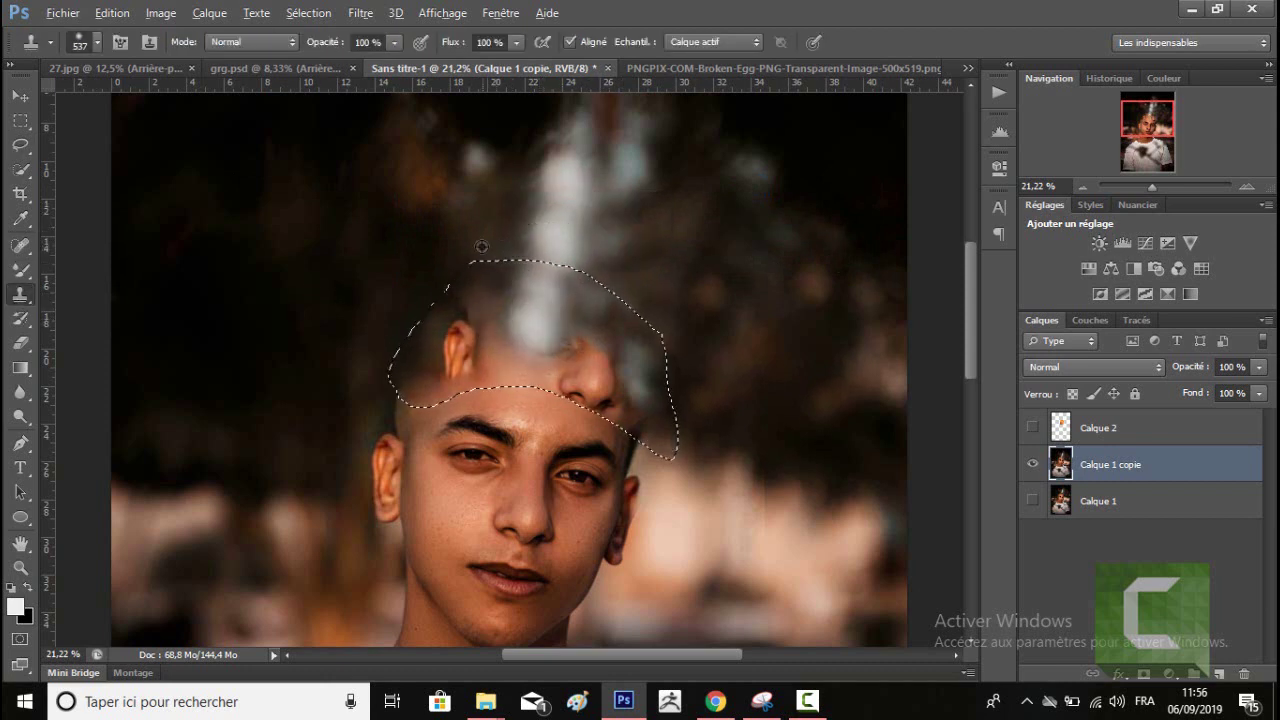
pyautogui.keyDown('alt'); pyautogui.click(481, 246); pyautogui.keyUp('alt')
pyautogui.moveTo(490, 340); pyautogui.dragTo(460, 350)
pyautogui.moveTo(600, 320)
pyautogui.mouseDown()
pyautogui.moveTo(628, 394)
pyautogui.moveTo(563, 366)
pyautogui.moveTo(509, 357)
pyautogui.moveTo(450, 370)
pyautogui.moveTo(414, 357)
pyautogui.moveTo(474, 363)
pyautogui.mouseUp()
pyautogui.keyDown('alt'); pyautogui.click(363, 387); pyautogui.keyUp('alt')
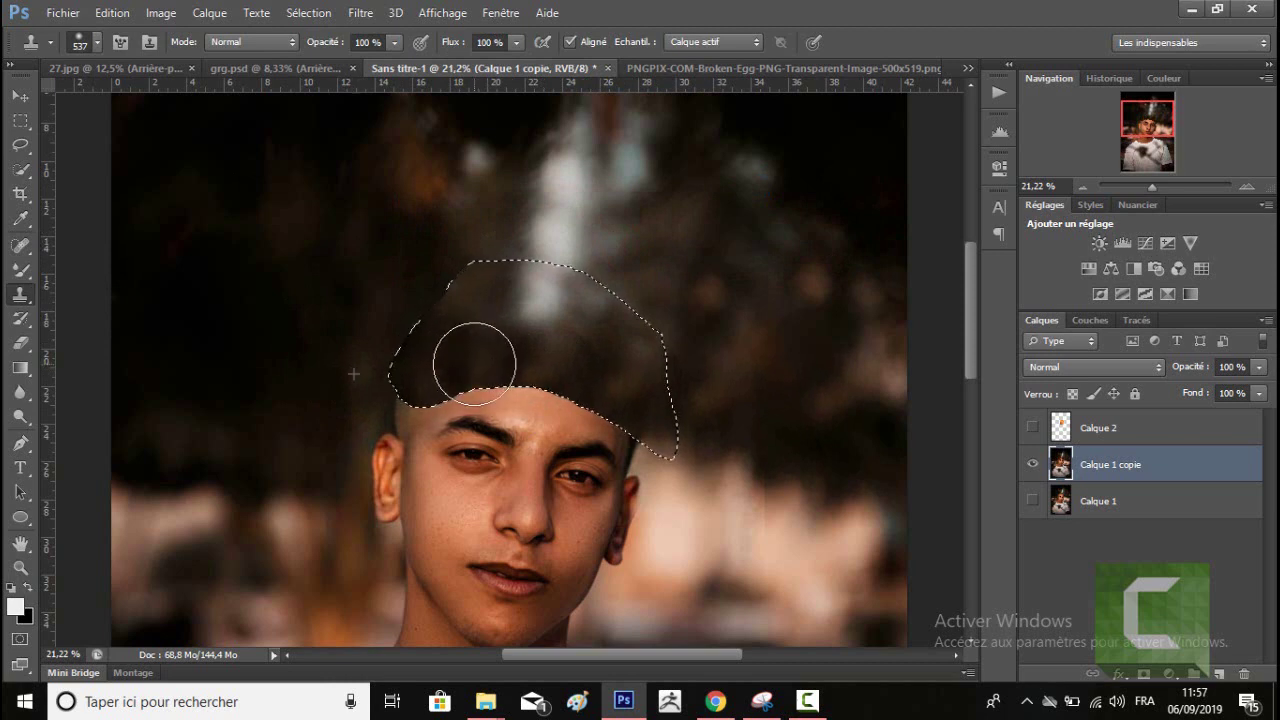
pyautogui.press('m')
pyautogui.hotkey('ctrl', 'd')
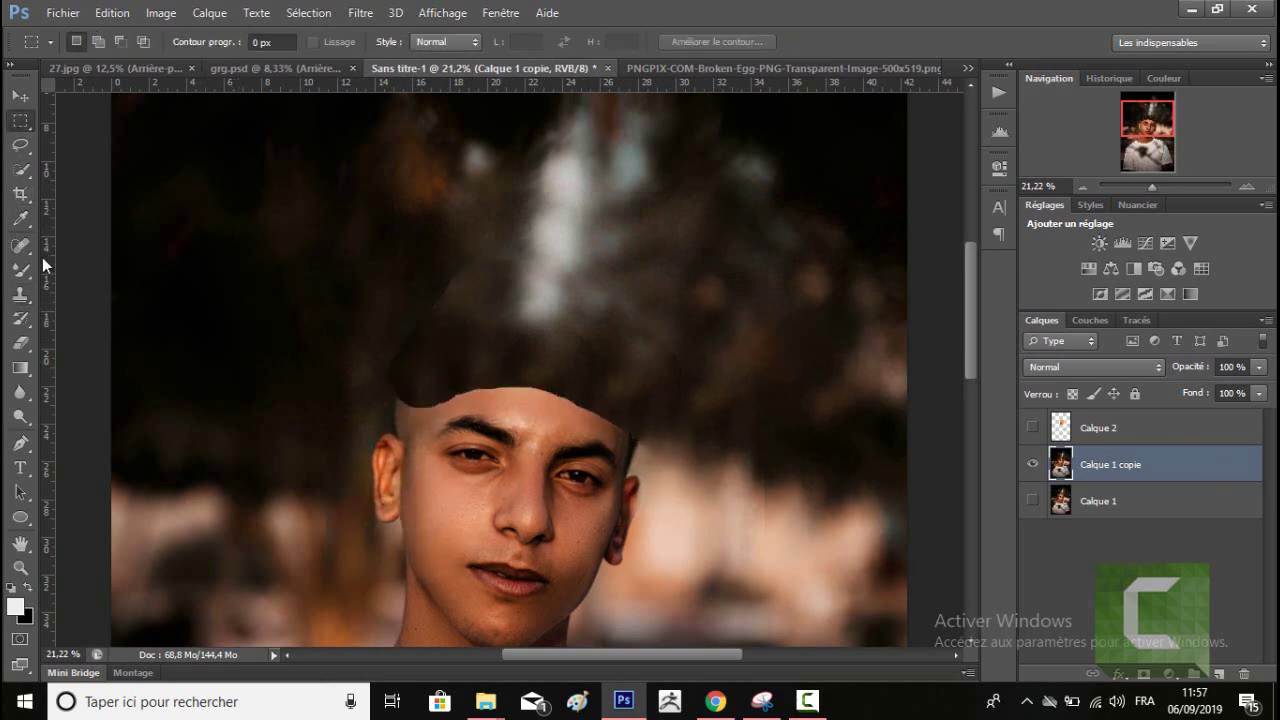
# Spot-heal the dark patches above the forehead and around the head top, enlarging the brush once.
pyautogui.click(20, 245)
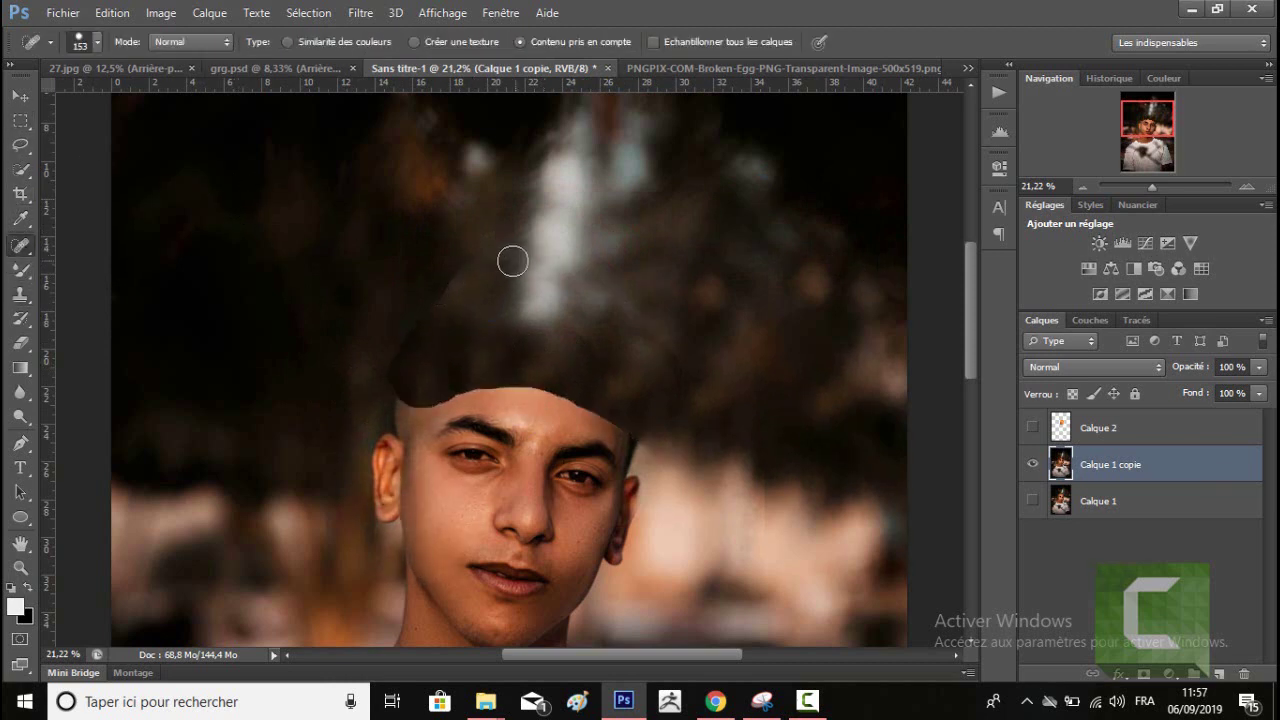
pyautogui.moveTo(512, 261)
pyautogui.mouseDown()
pyautogui.moveTo(423, 318)
pyautogui.moveTo(392, 385)
pyautogui.mouseUp()
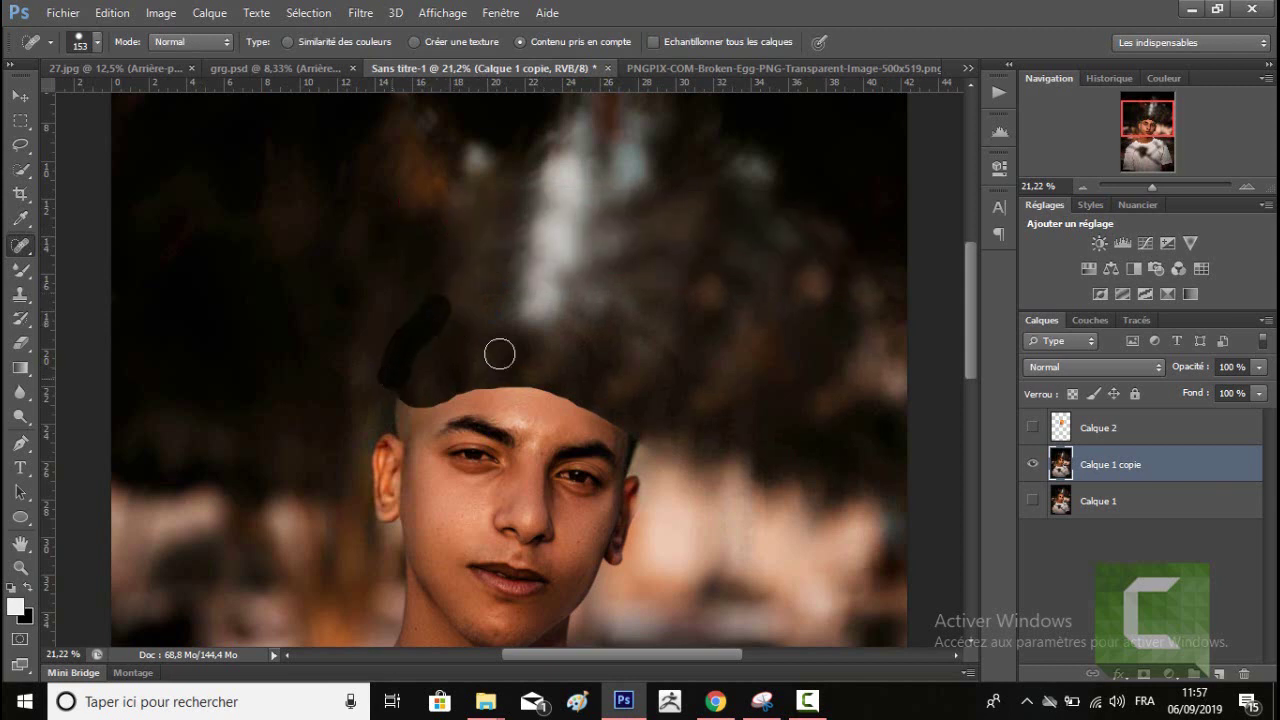
pyautogui.moveTo(668, 345); pyautogui.dragTo(618, 308)
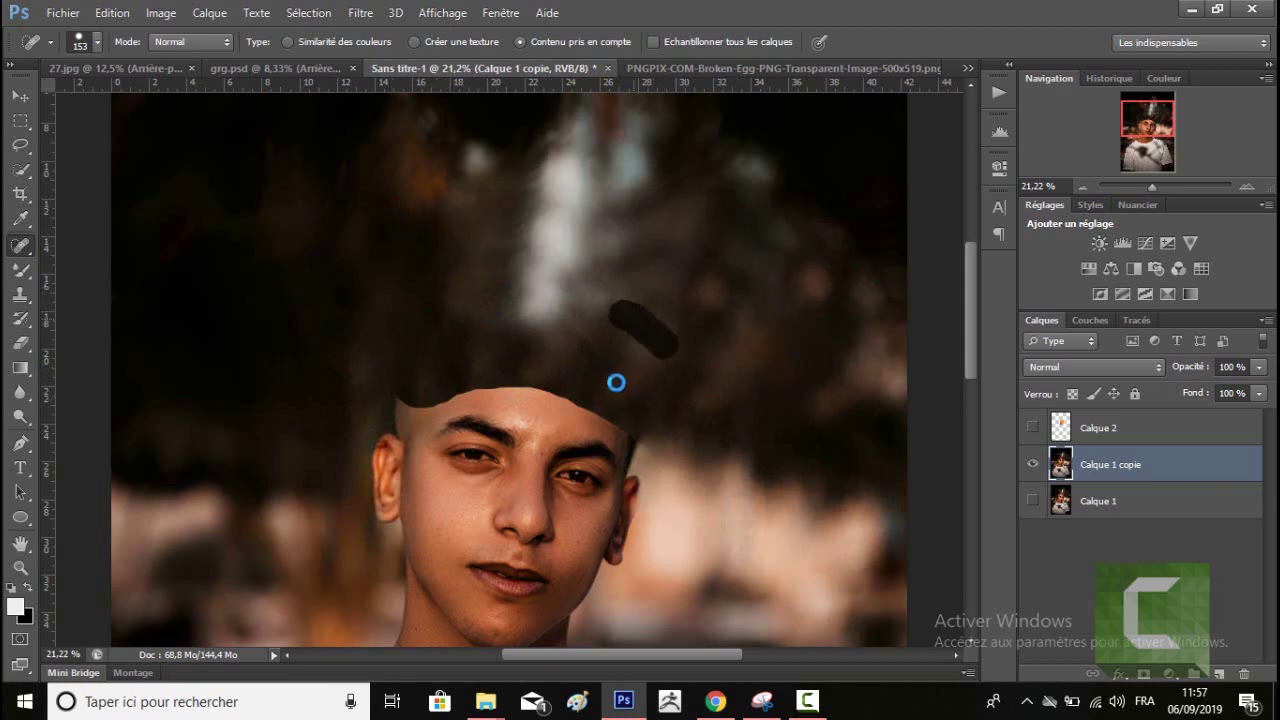
pyautogui.press(']')
pyautogui.press(']')
pyautogui.press(']')
pyautogui.click(598, 354)
pyautogui.click(520, 360)
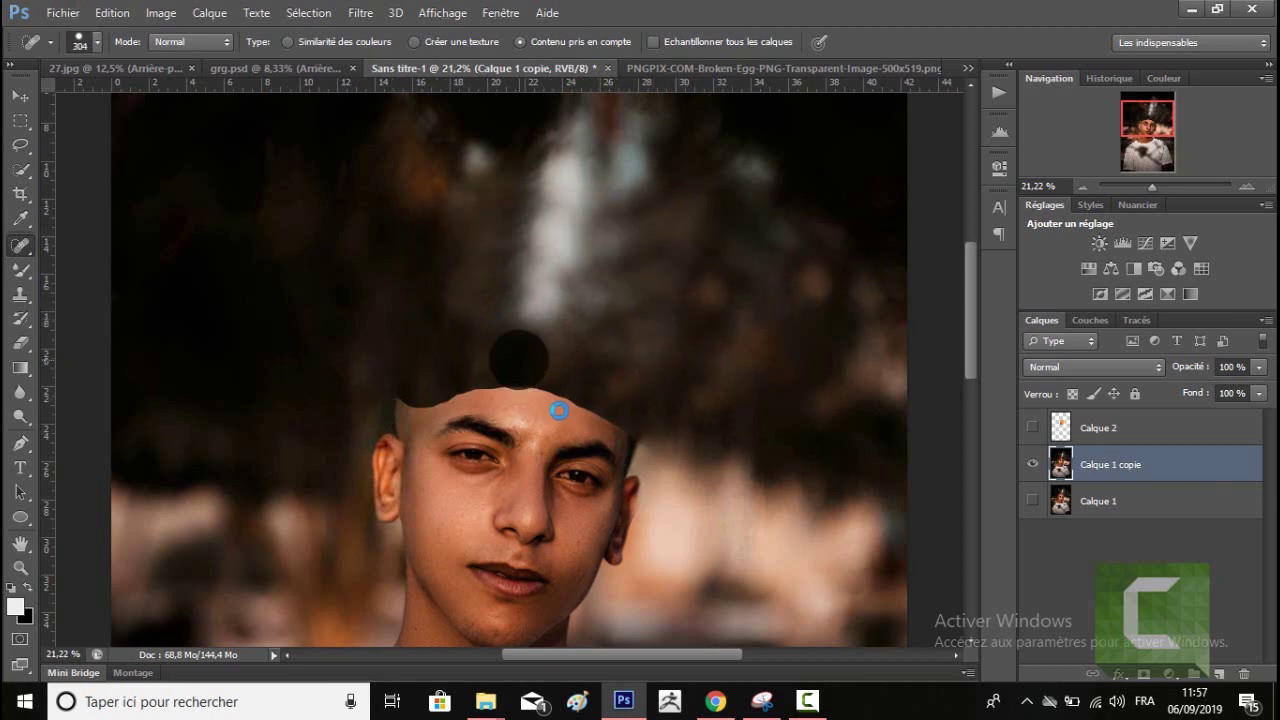
pyautogui.click(520, 341)
pyautogui.click(518, 237)
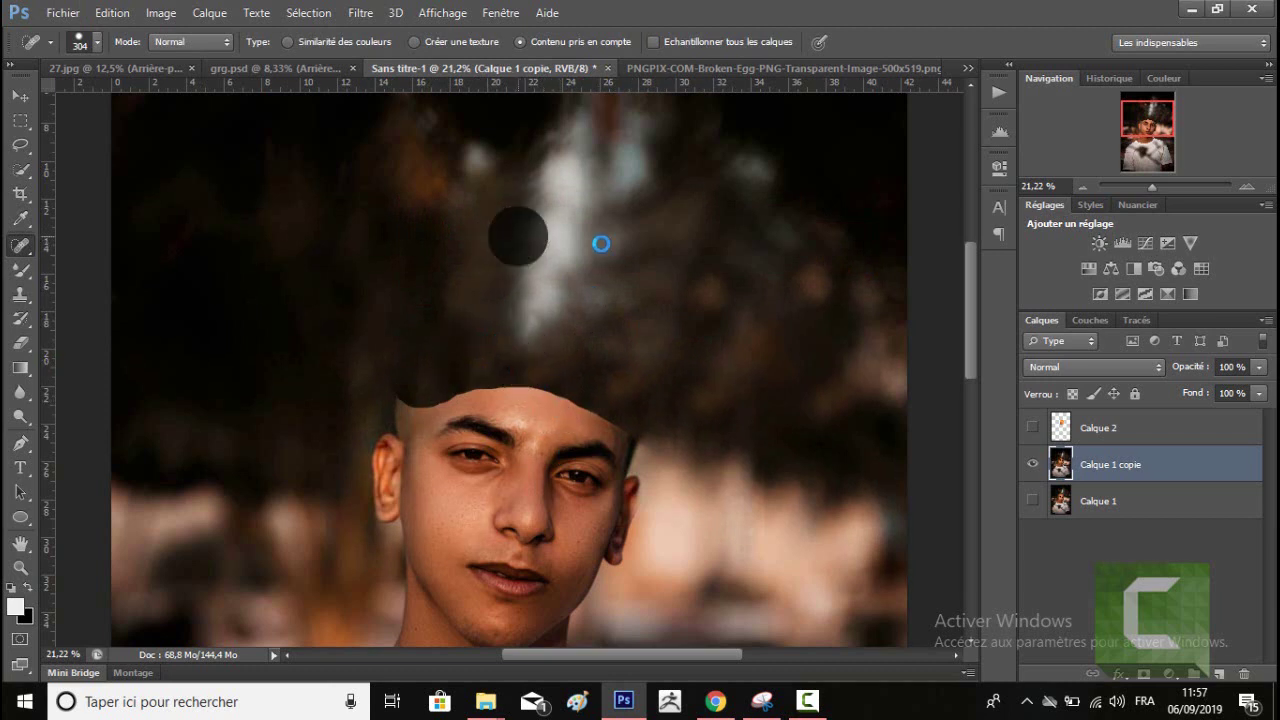
pyautogui.click(535, 192)
pyautogui.click(415, 356)
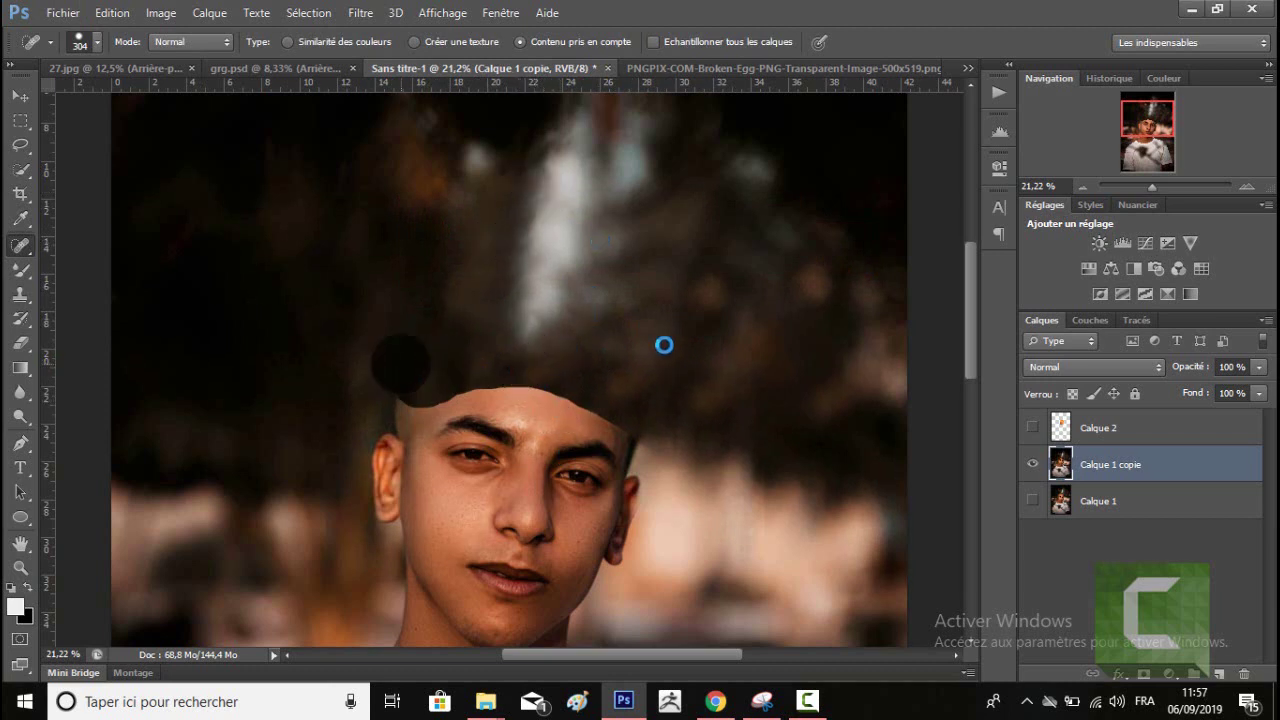
pyautogui.click(449, 325)
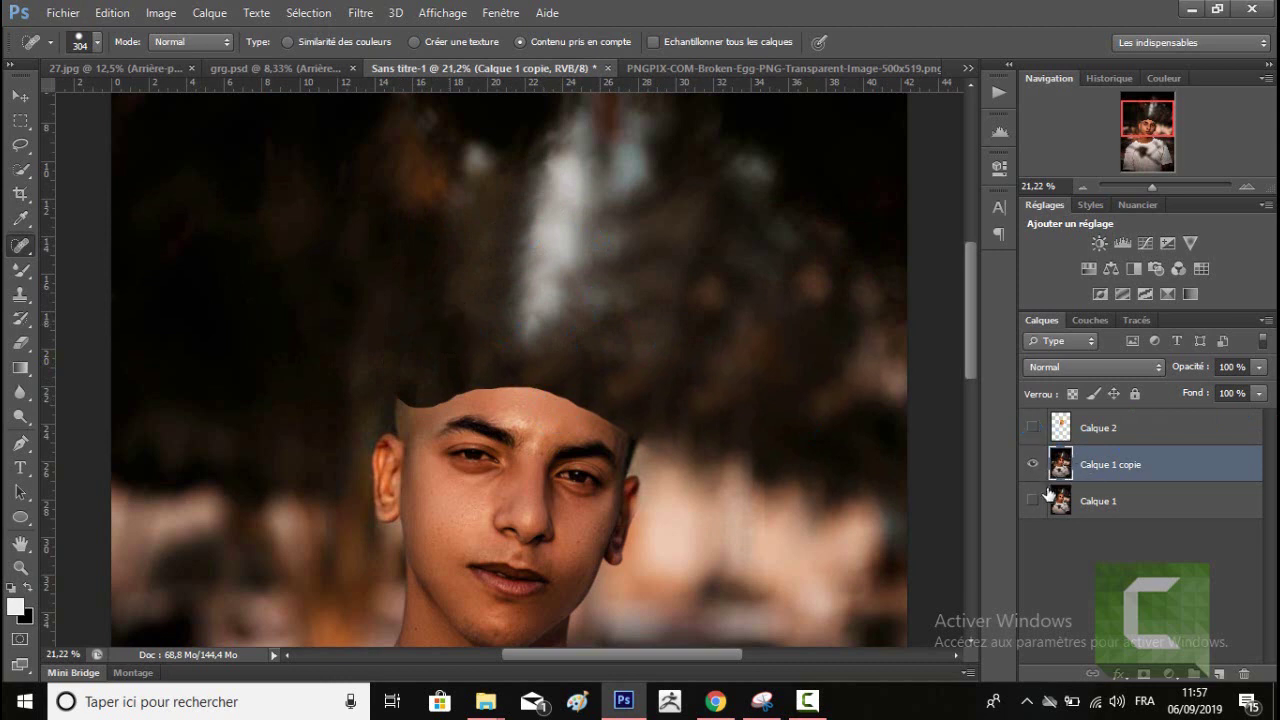
# Duplicate Calque 1 as Calque 1 copie 2 above the healed layer and show the egg layer.
pyautogui.click(1130, 510)
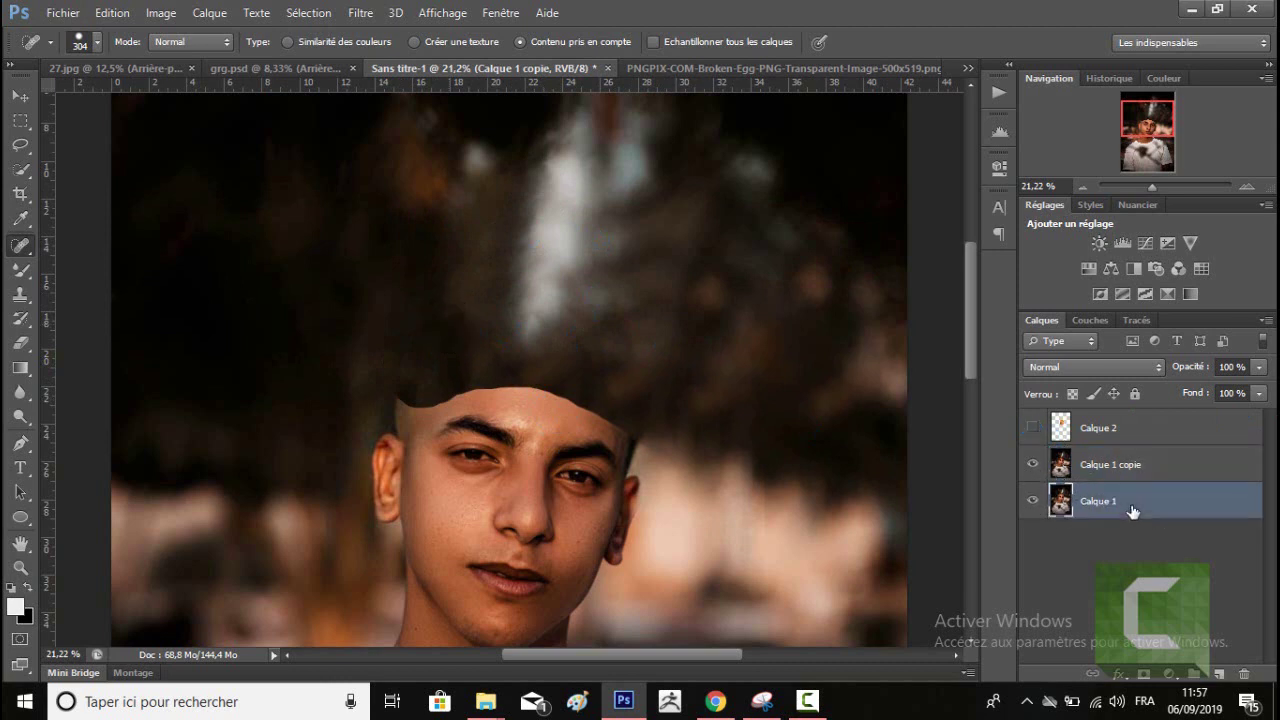
pyautogui.click(1033, 464)
pyautogui.click(1033, 464)
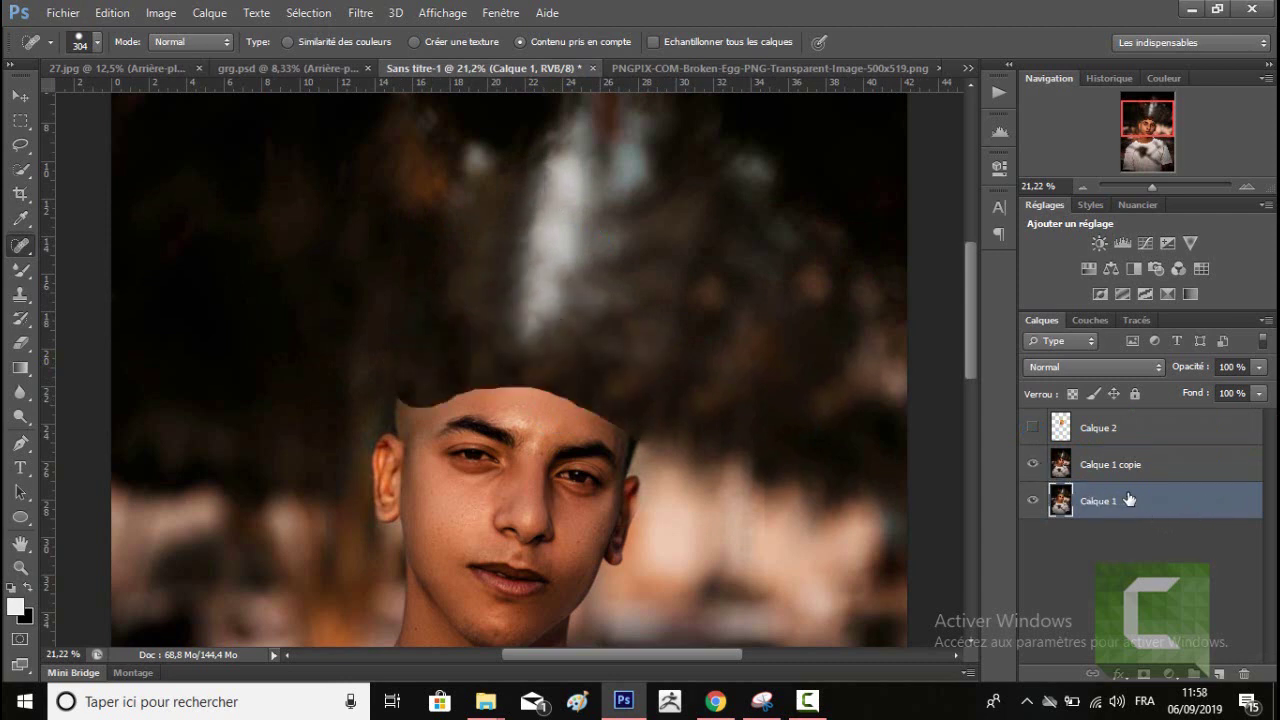
pyautogui.hotkey('ctrl', 'j')
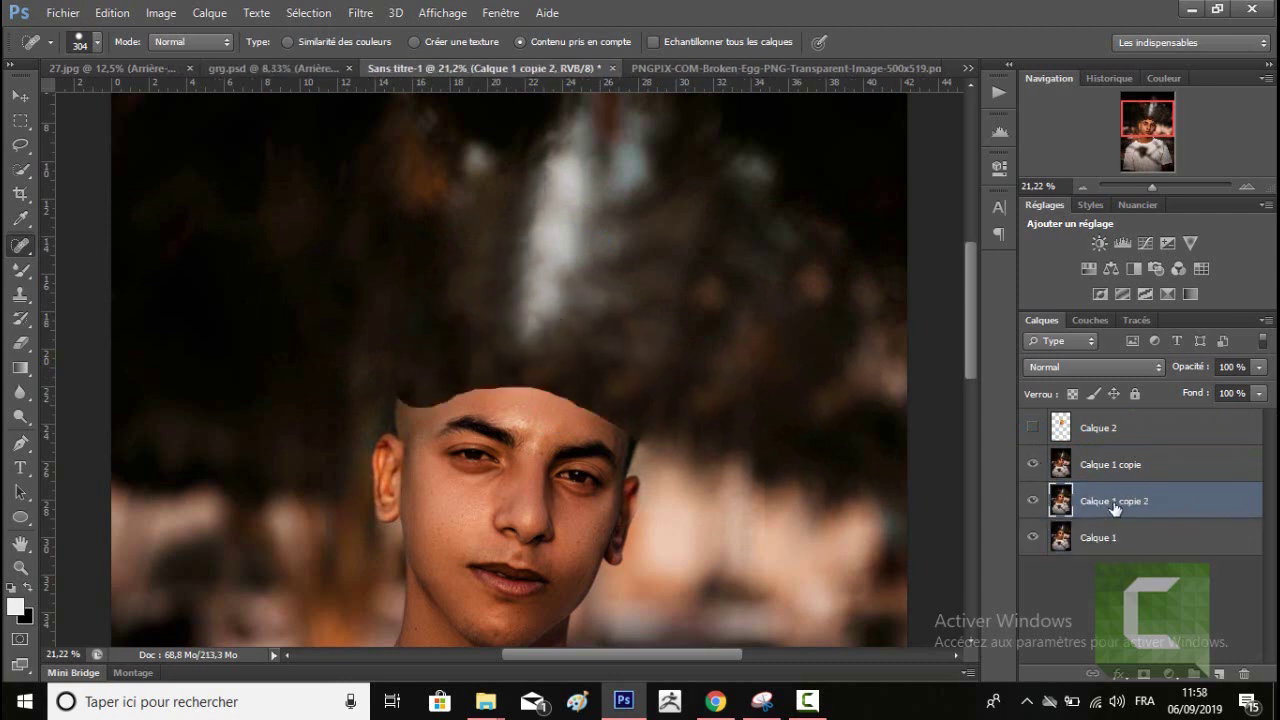
pyautogui.moveTo(1110, 494); pyautogui.dragTo(1114, 460)
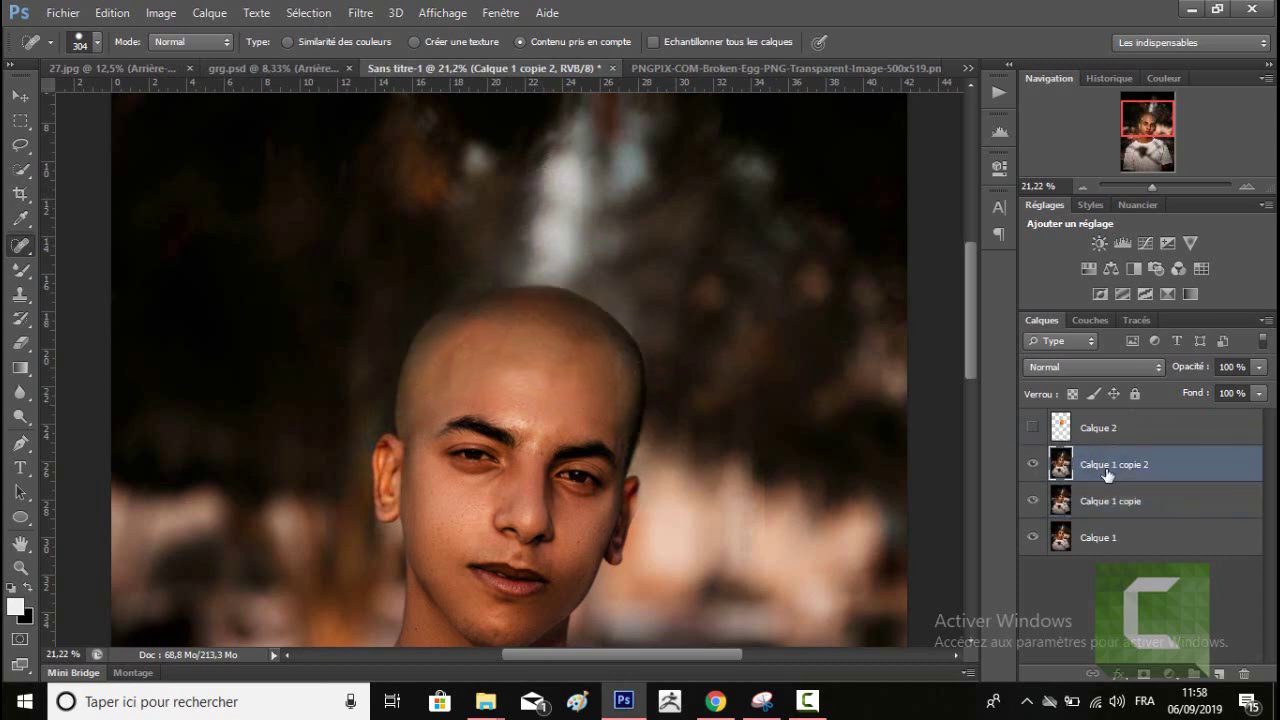
pyautogui.click(1033, 428)
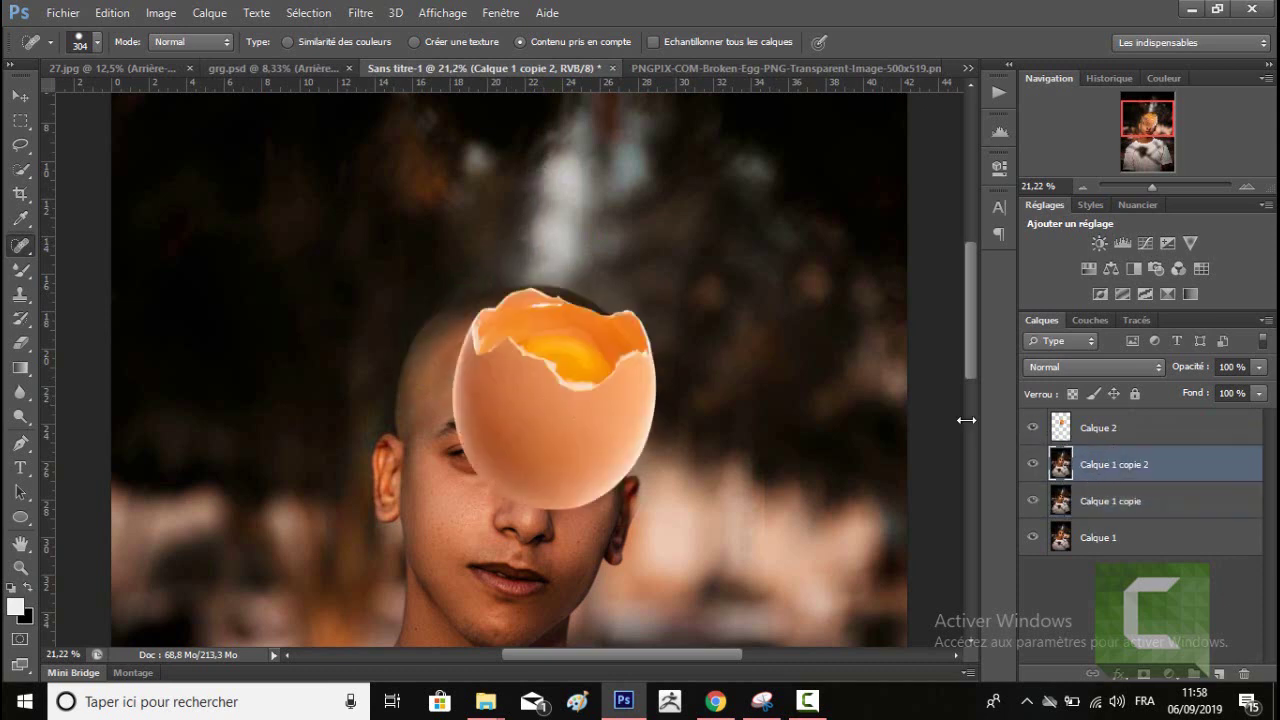
# Lower Calque 2 to 46% opacity and nudge the egg onto the scalp.
pyautogui.click(1087, 433)
pyautogui.click(1259, 367)
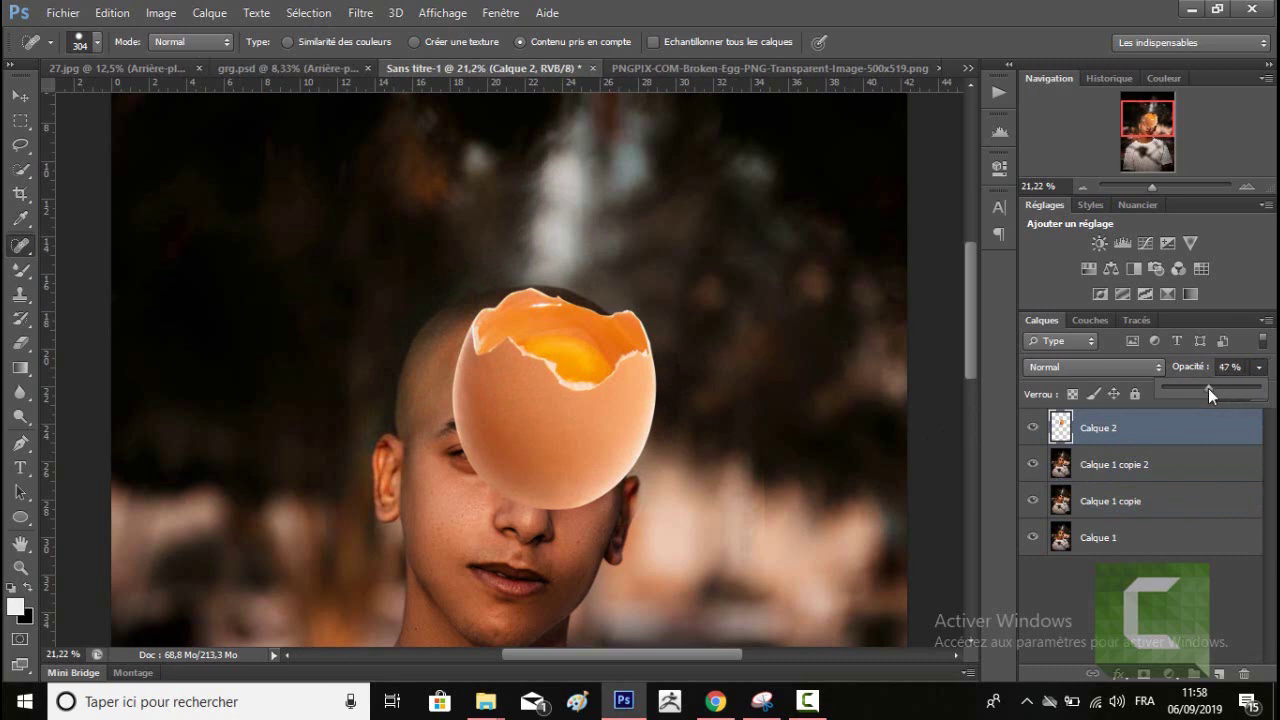
pyautogui.moveTo(1208, 388); pyautogui.dragTo(1205, 390)
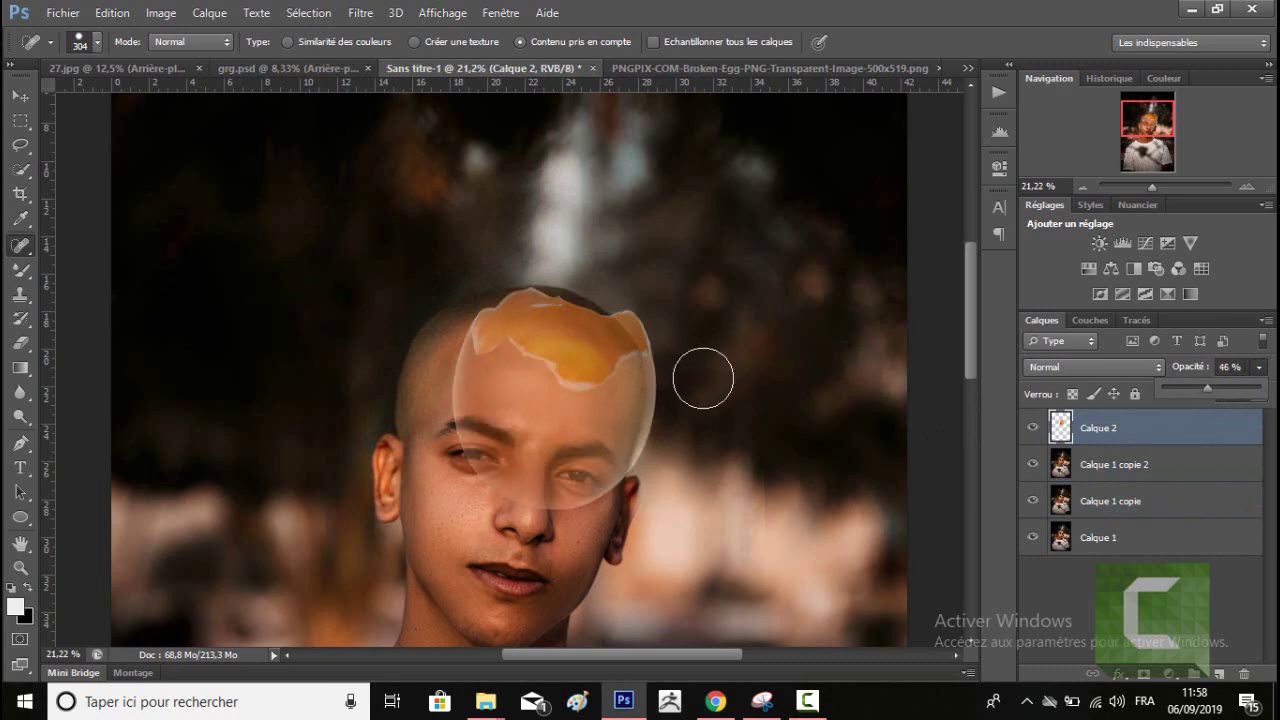
pyautogui.hotkey('ctrl', 't')
pyautogui.moveTo(574, 365); pyautogui.dragTo(556, 376)
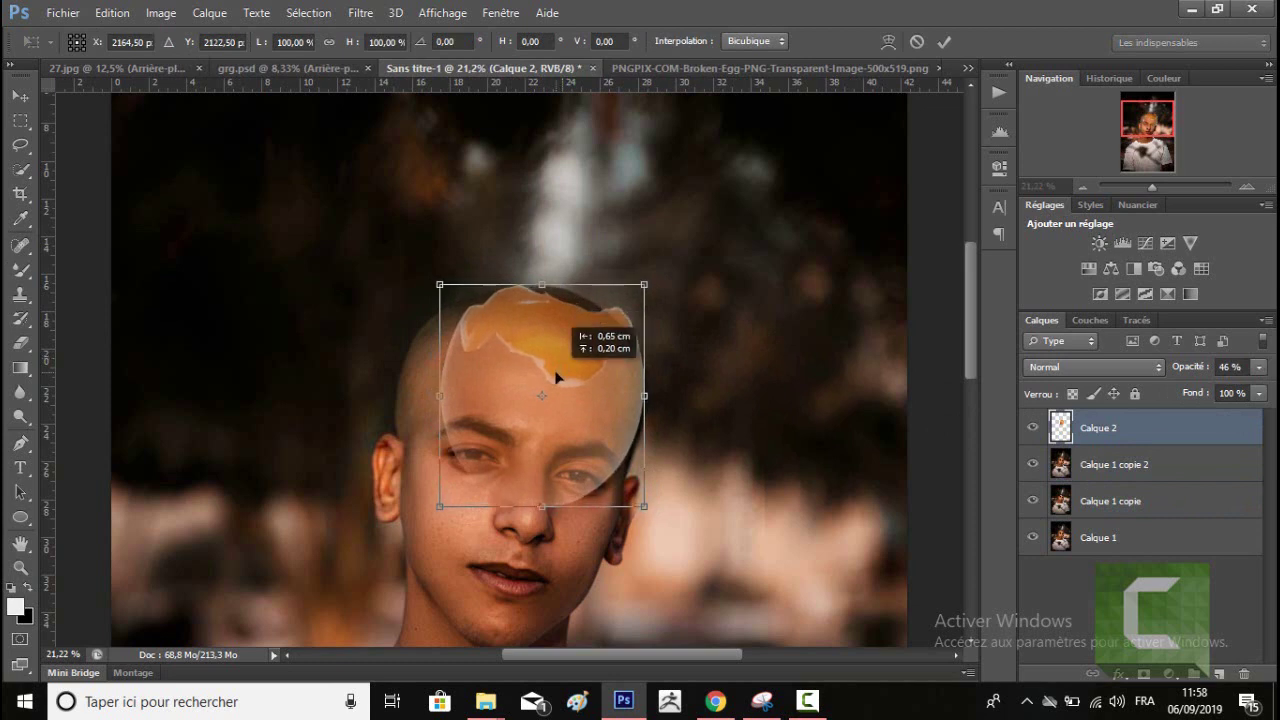
pyautogui.moveTo(556, 376); pyautogui.dragTo(559, 378)
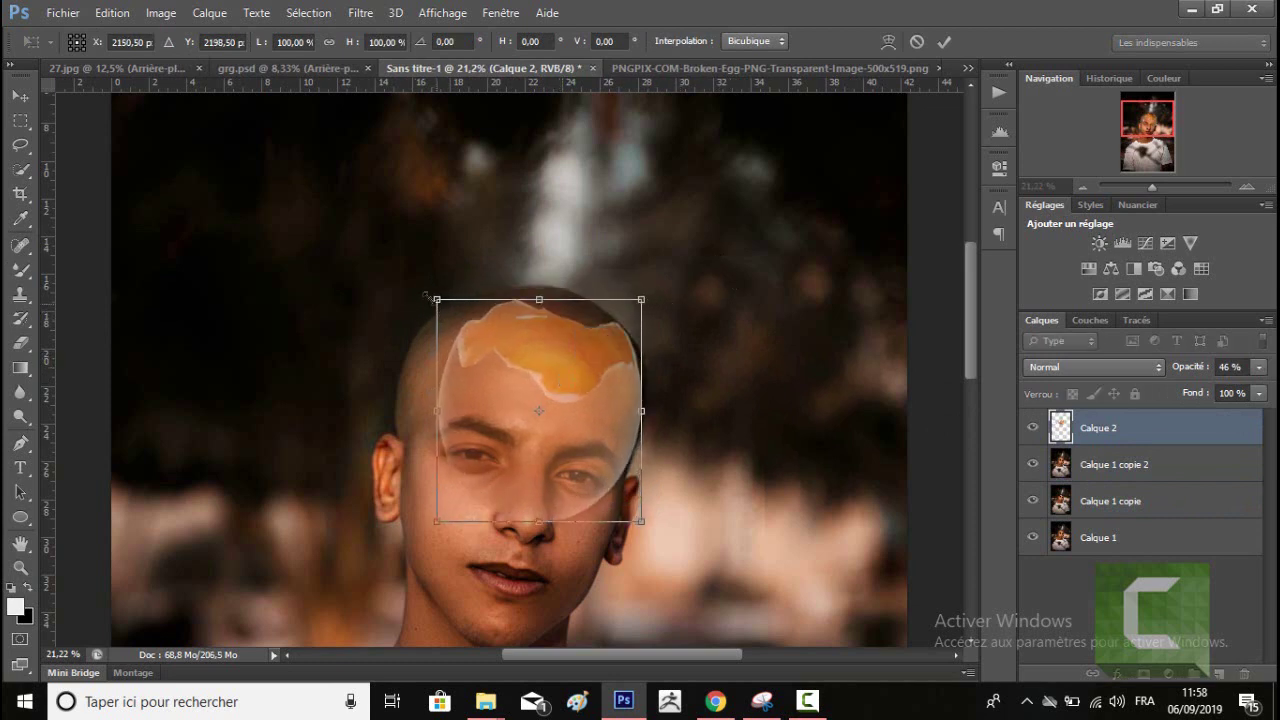
# Enlarge the egg over the scalp, tilt it about 12°, commit, and add a layer mask.
pyautogui.moveTo(425, 295); pyautogui.dragTo(404, 289)
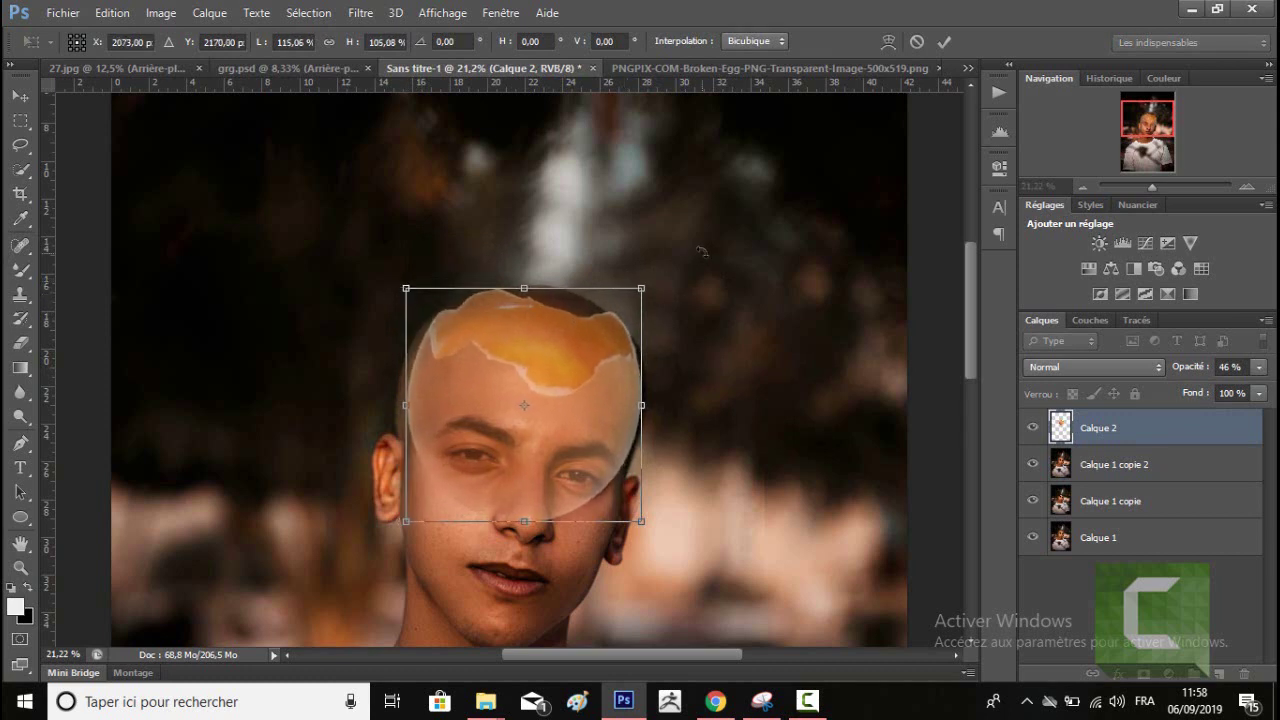
pyautogui.moveTo(703, 251); pyautogui.dragTo(735, 309)
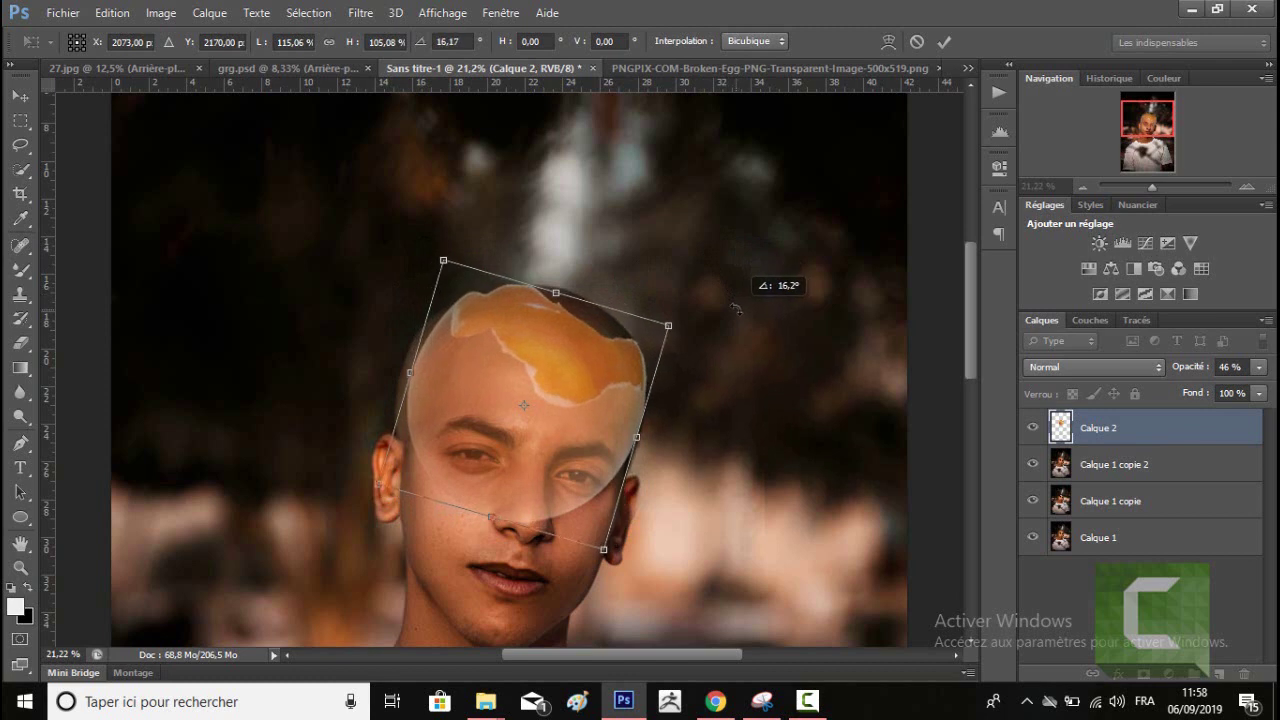
pyautogui.moveTo(735, 307); pyautogui.dragTo(727, 293)
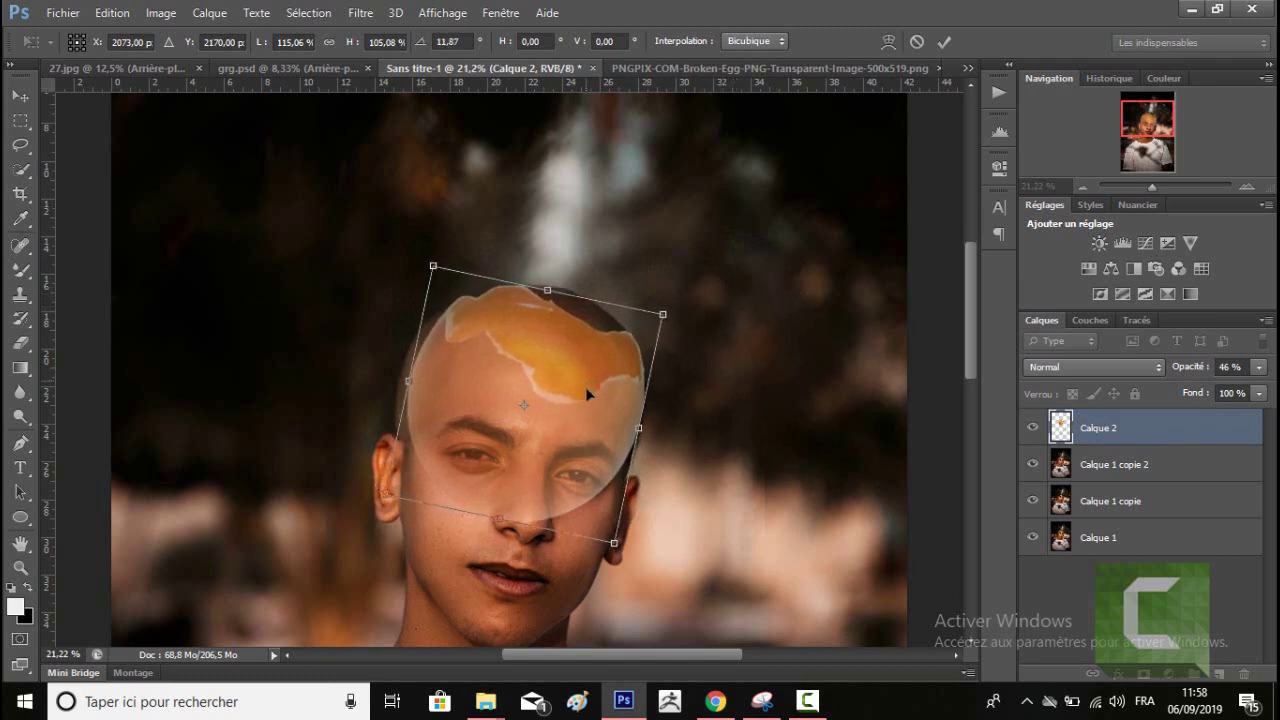
pyautogui.moveTo(587, 394); pyautogui.dragTo(585, 386)
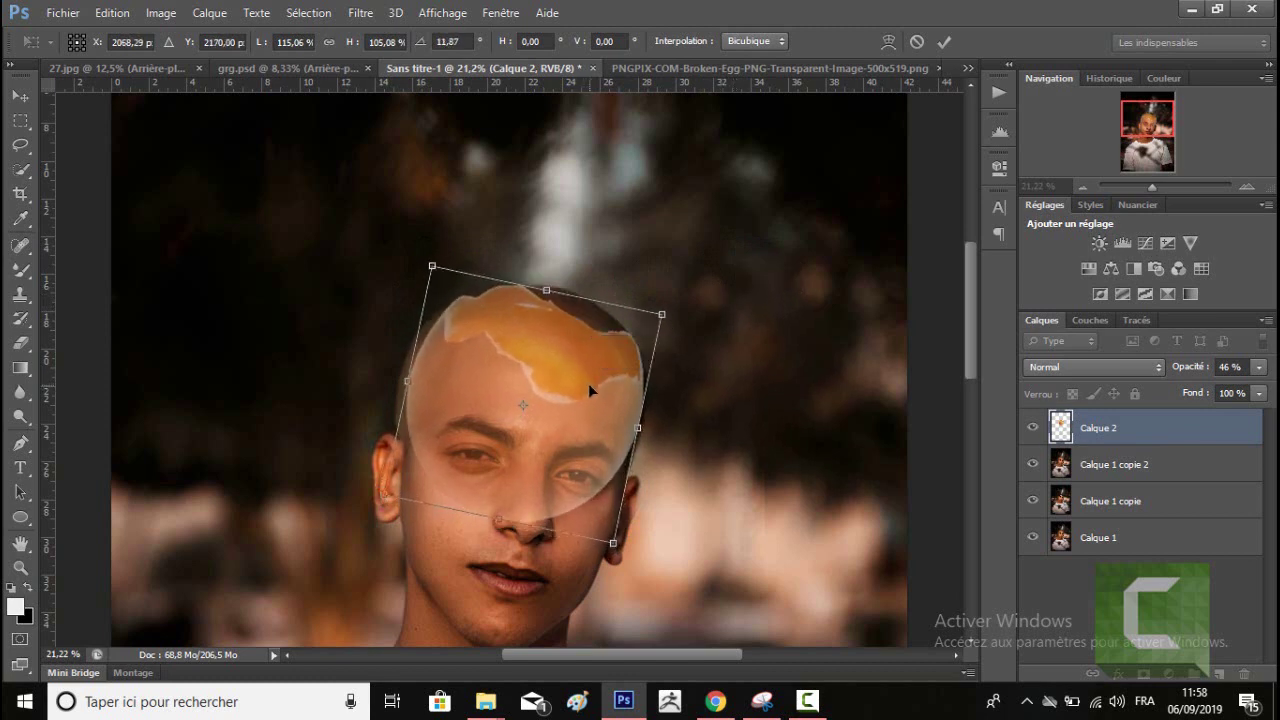
pyautogui.press('Return')
pyautogui.press('j')
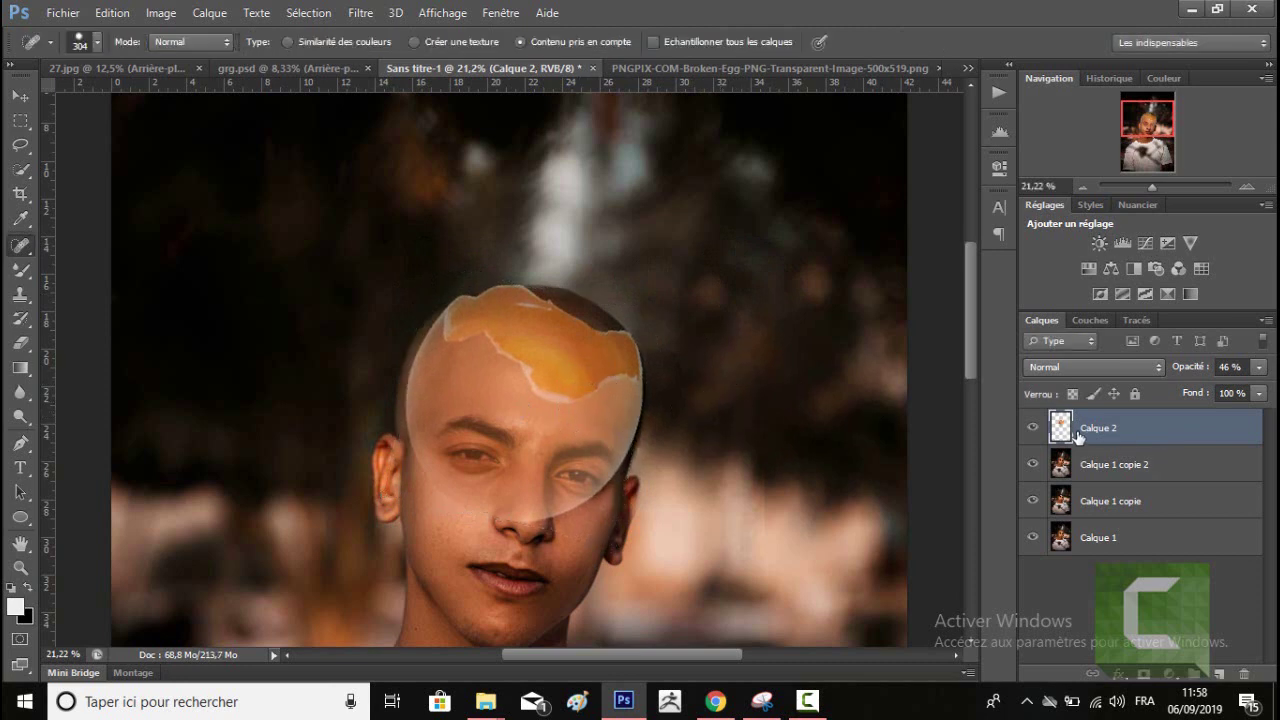
pyautogui.click(1143, 674)
# Restore the egg layer to full opacity and set the paint brush to 100% opacity and flow.
pyautogui.hotkey('ctrl', '2')
pyautogui.click(1096, 430)
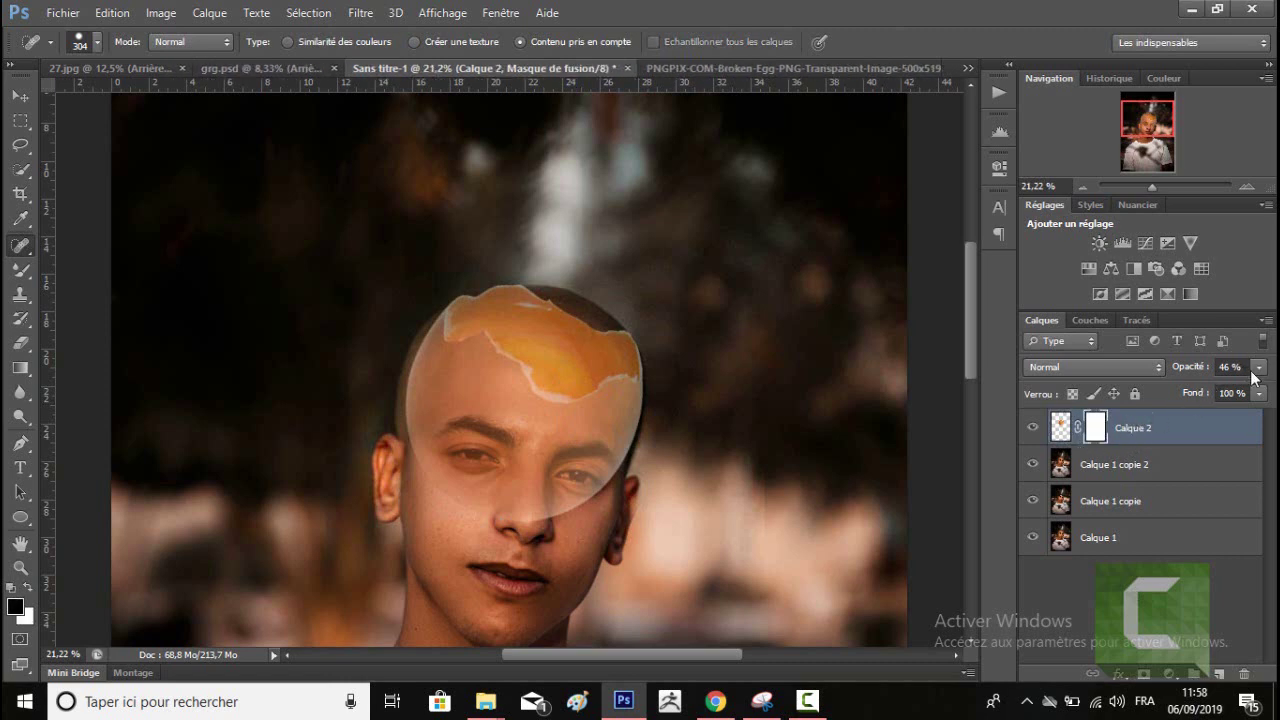
pyautogui.moveTo(1258, 367); pyautogui.dragTo(1268, 388)
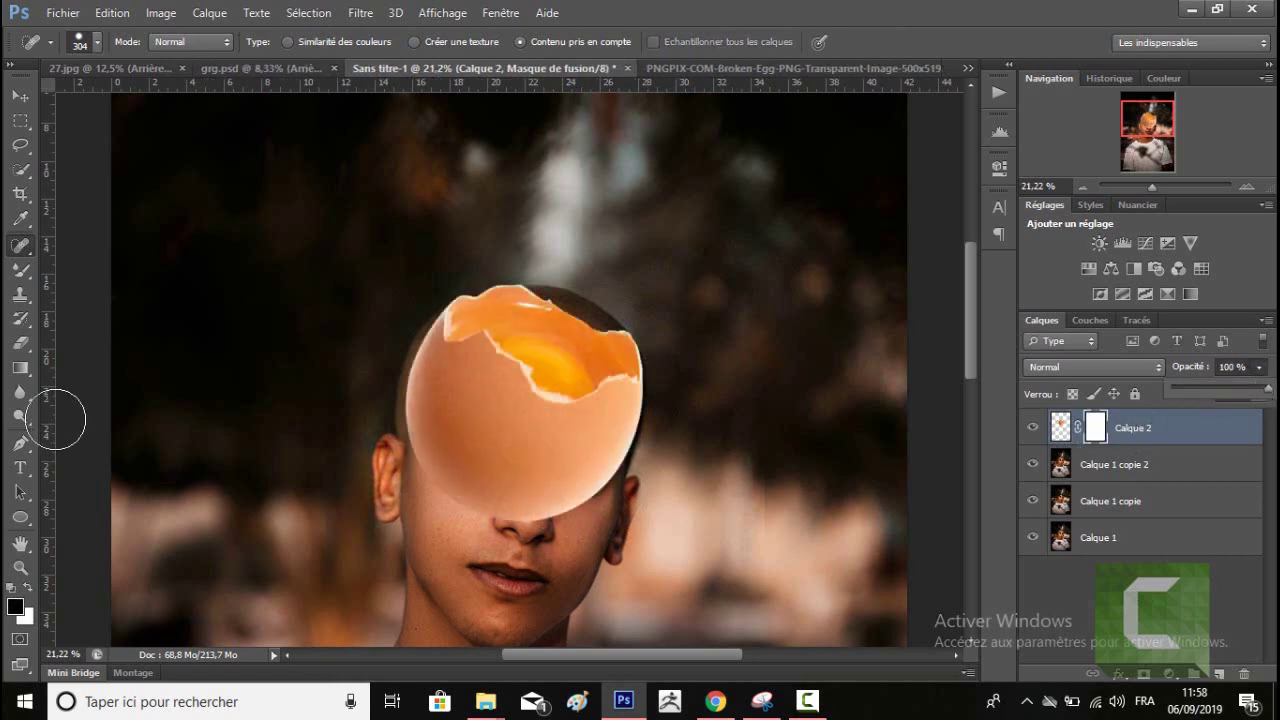
pyautogui.rightClick(20, 270)
pyautogui.click(90, 264)
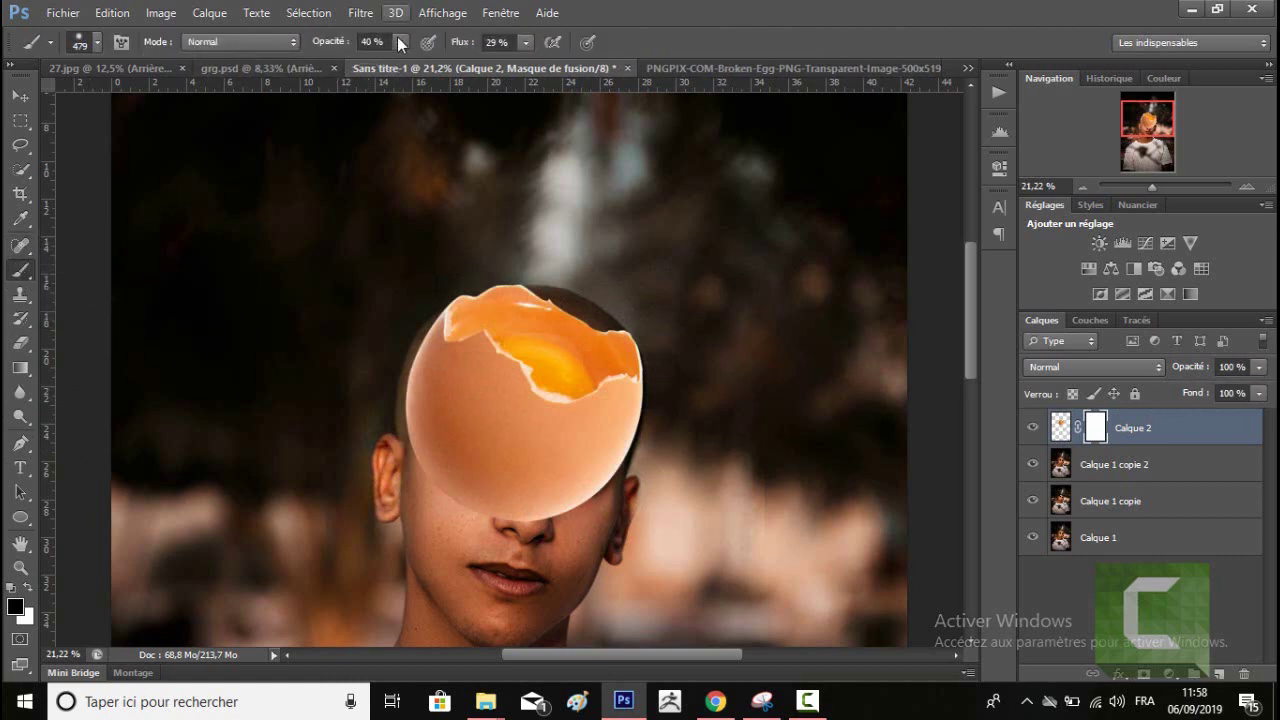
pyautogui.click(399, 41)
pyautogui.moveTo(399, 62); pyautogui.dragTo(381, 62)
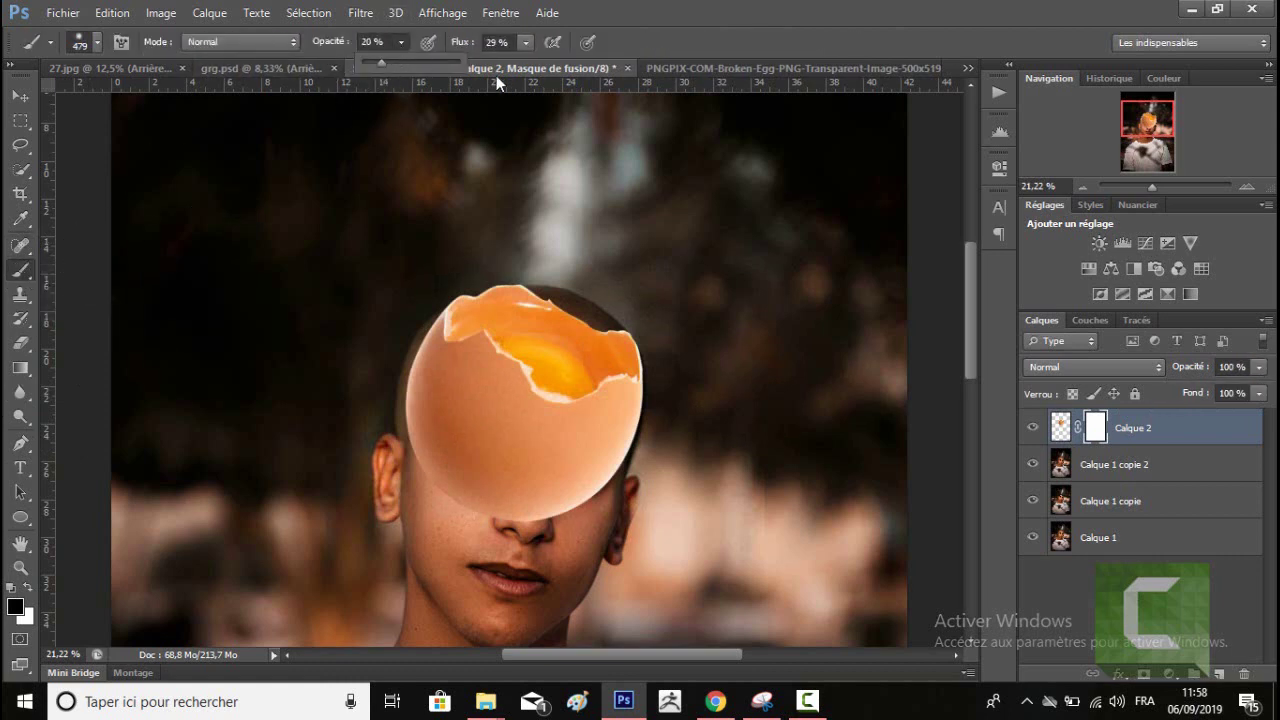
pyautogui.click(549, 486)
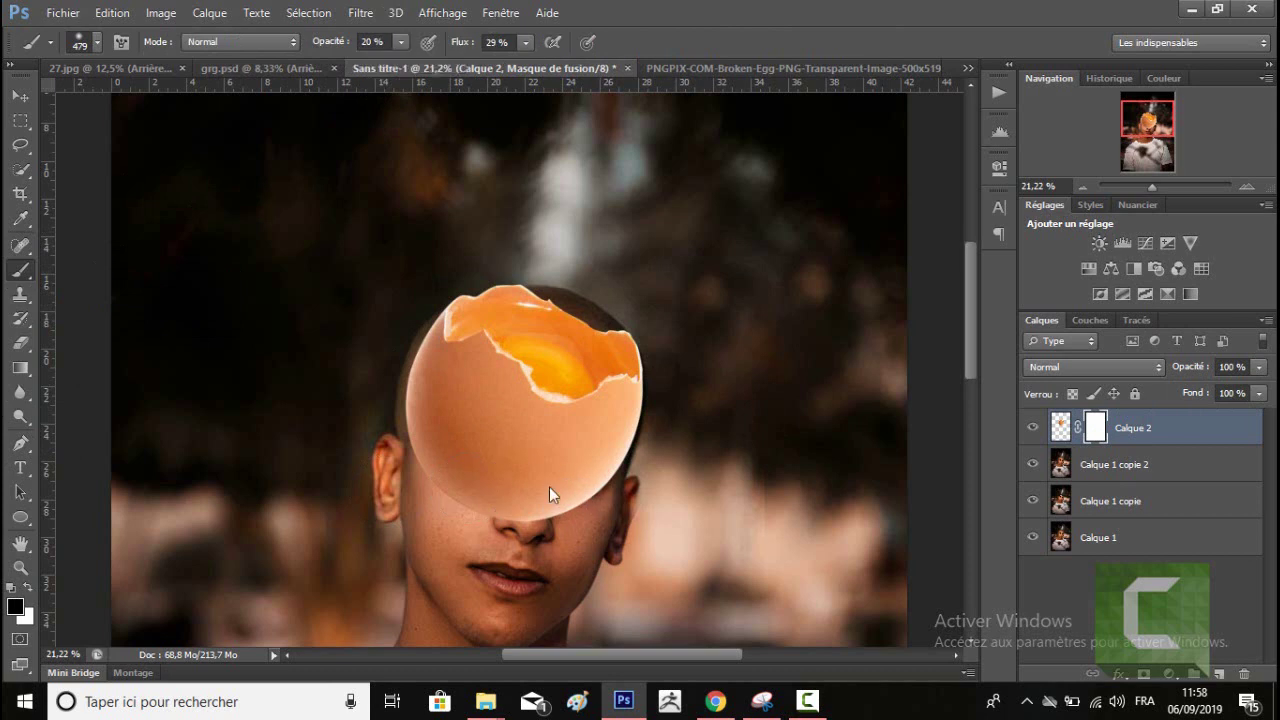
pyautogui.click(400, 42)
pyautogui.moveTo(398, 62); pyautogui.dragTo(662, 68)
pyautogui.click(578, 510)
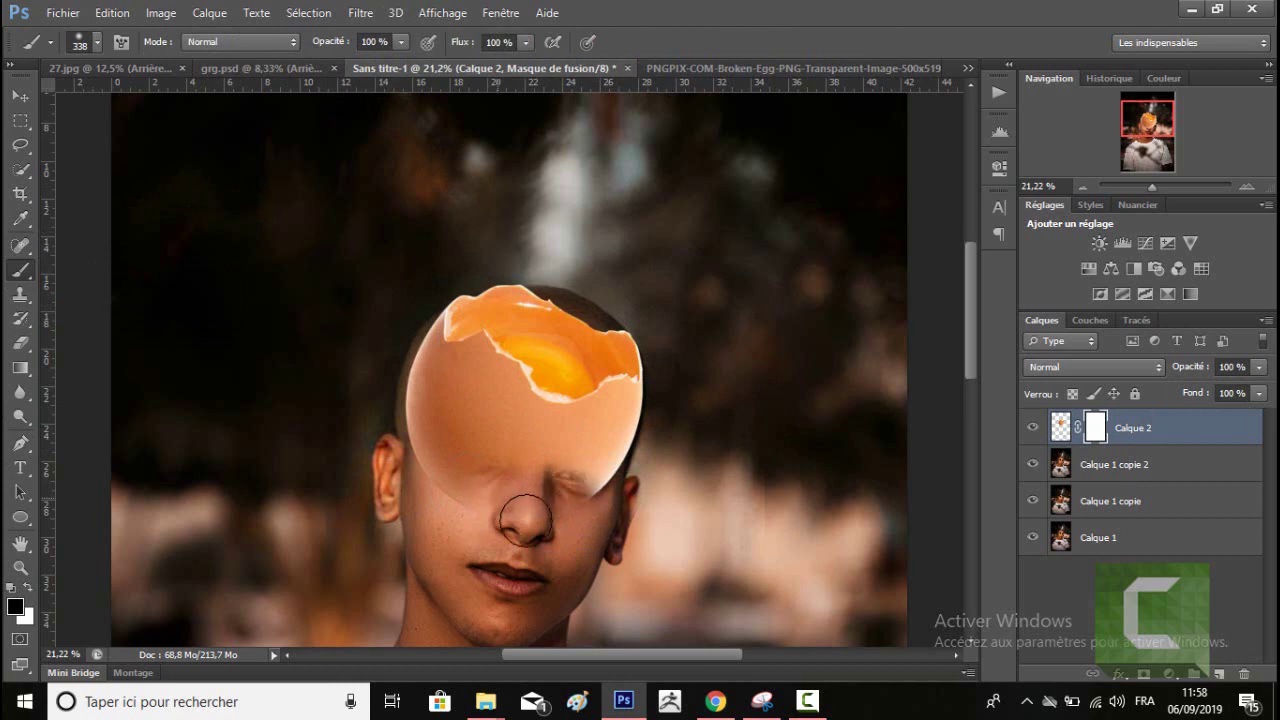
# Mask the eggshell off the face and around the head edges, switching to a hard brush.
pyautogui.moveTo(578, 510); pyautogui.dragTo(441, 450)
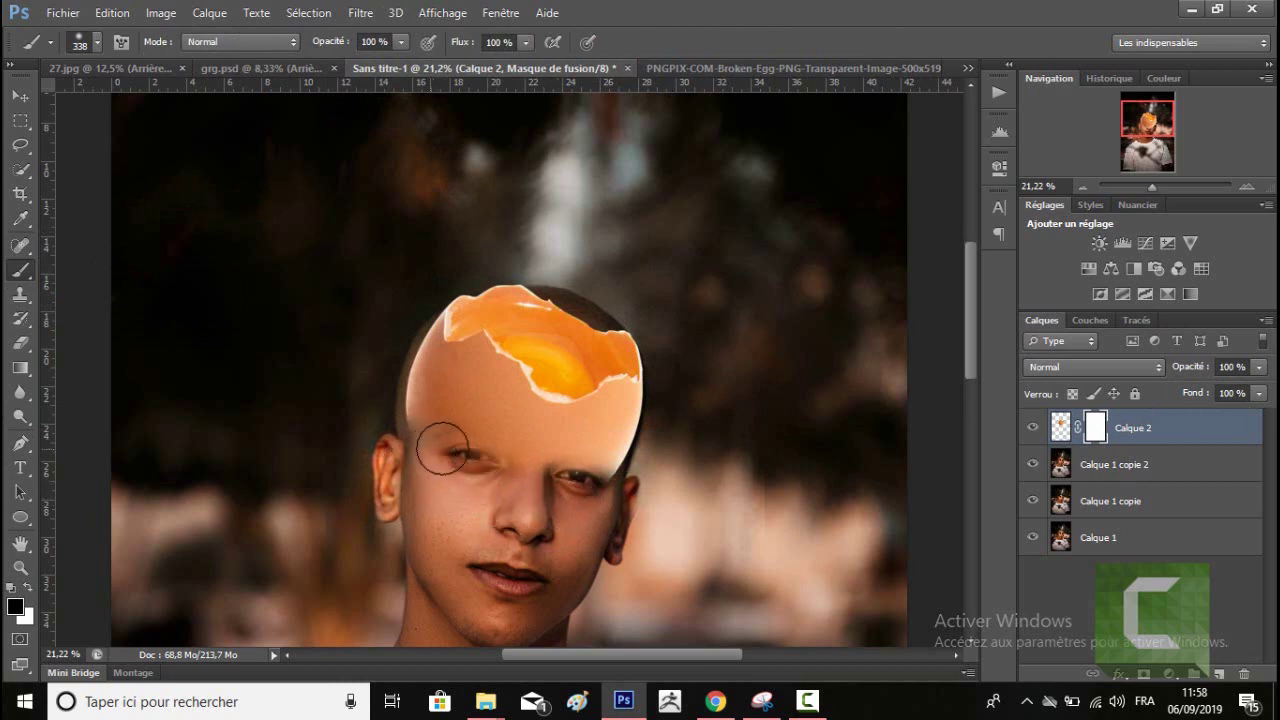
pyautogui.rightClick(535, 520)
pyautogui.moveTo(651, 576); pyautogui.dragTo(663, 568)
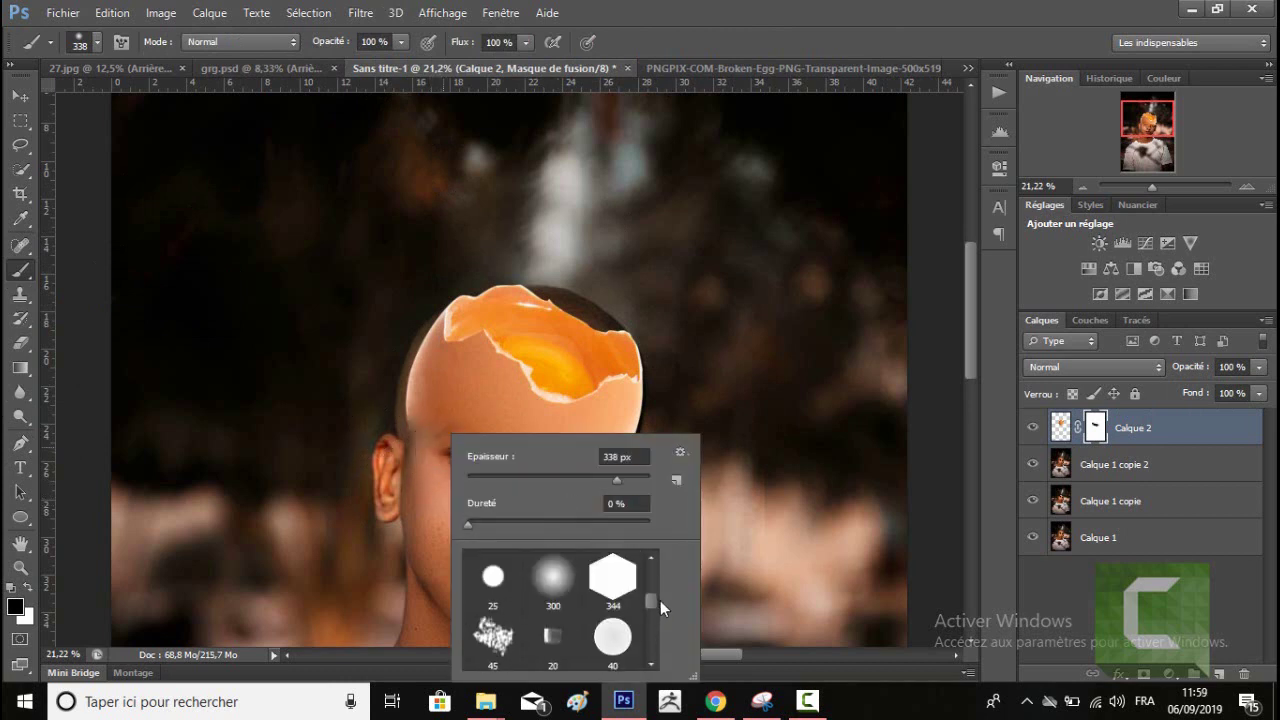
pyautogui.click(613, 580)
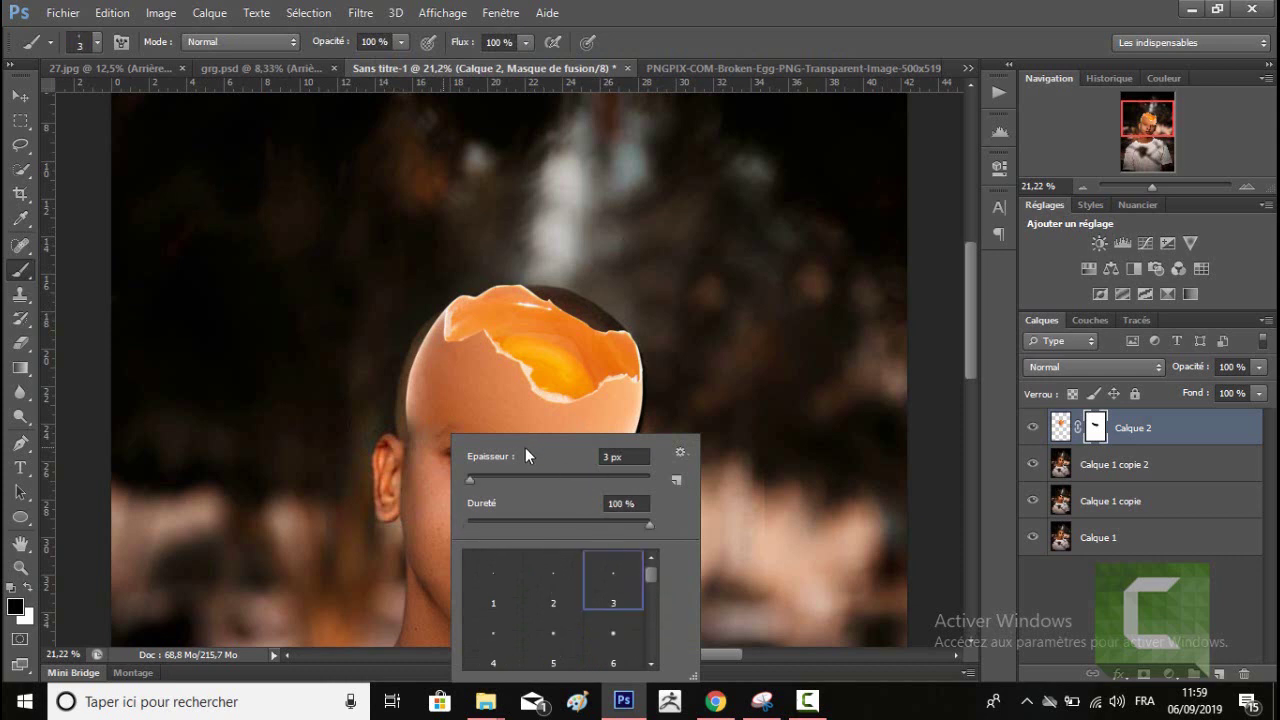
pyautogui.click(524, 477)
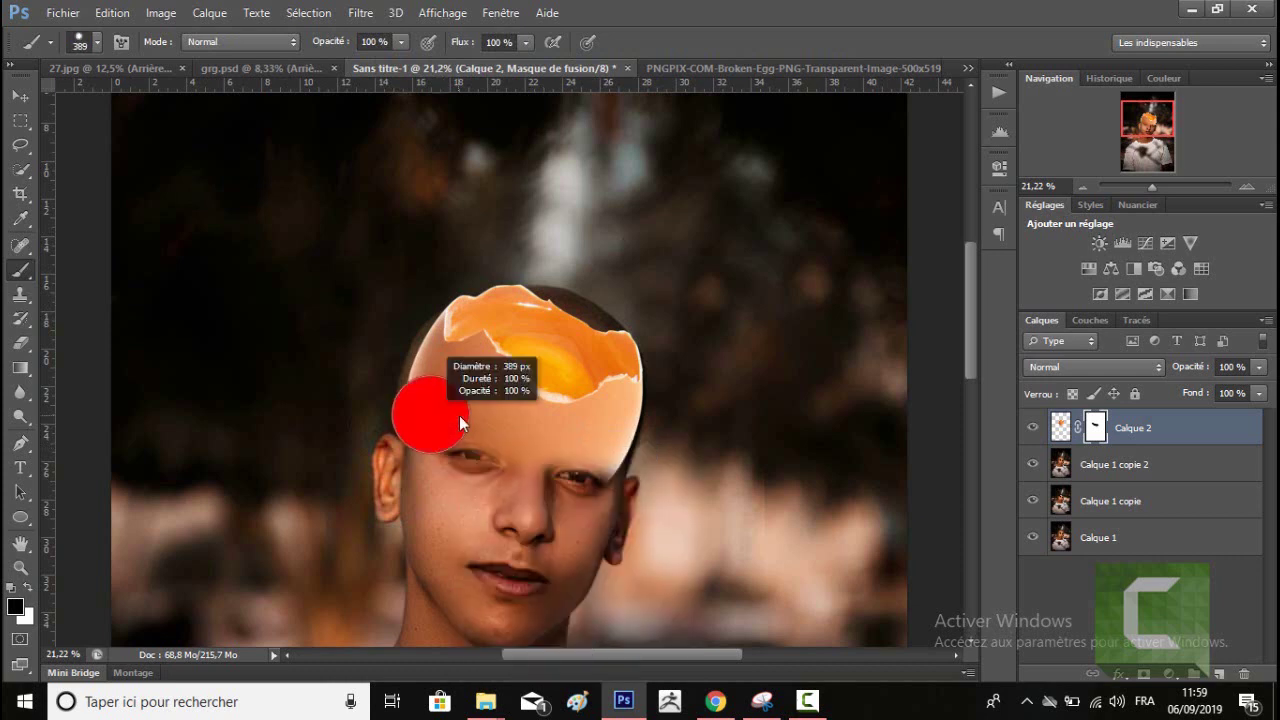
pyautogui.moveTo(429, 386)
pyautogui.mouseDown()
pyautogui.moveTo(588, 500)
pyautogui.moveTo(630, 440)
pyautogui.moveTo(651, 434)
pyautogui.moveTo(470, 400)
pyautogui.moveTo(390, 328)
pyautogui.mouseUp()
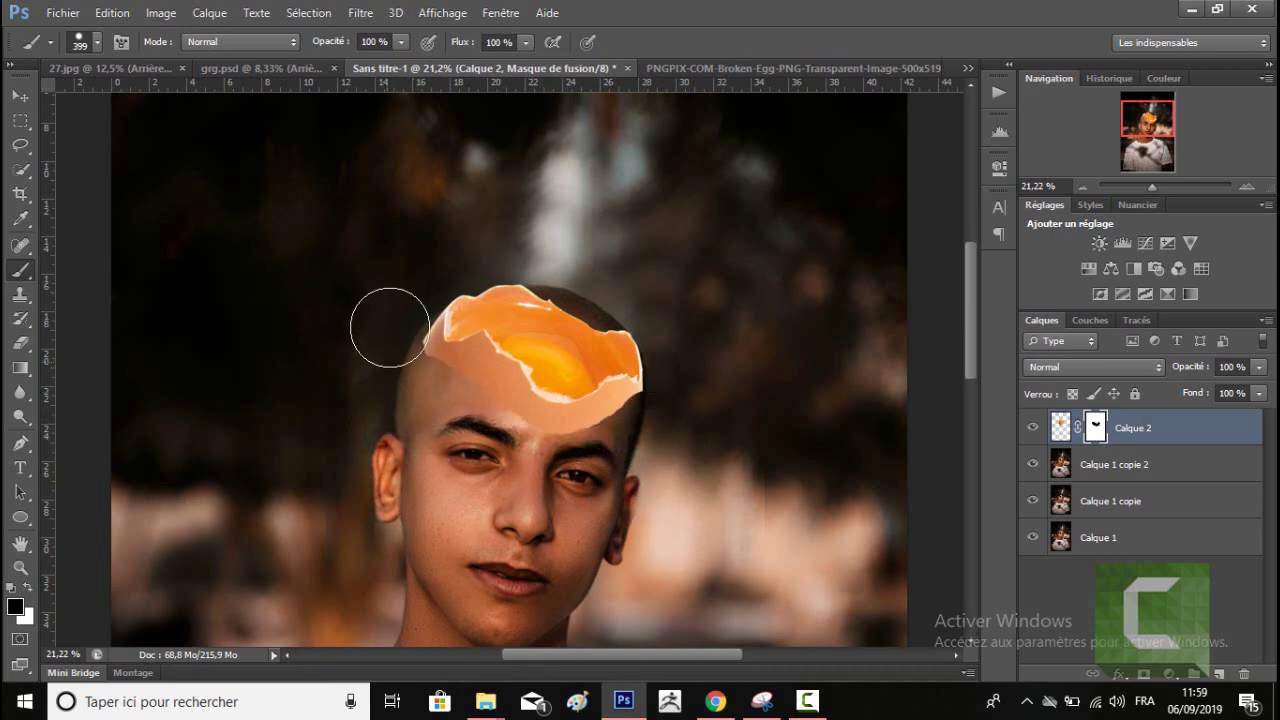
# Warp the eggshell so its top-left corner lifts upward over the head.
pyautogui.click(1159, 186)
pyautogui.click(1060, 427)
pyautogui.hotkey('ctrl', 't')
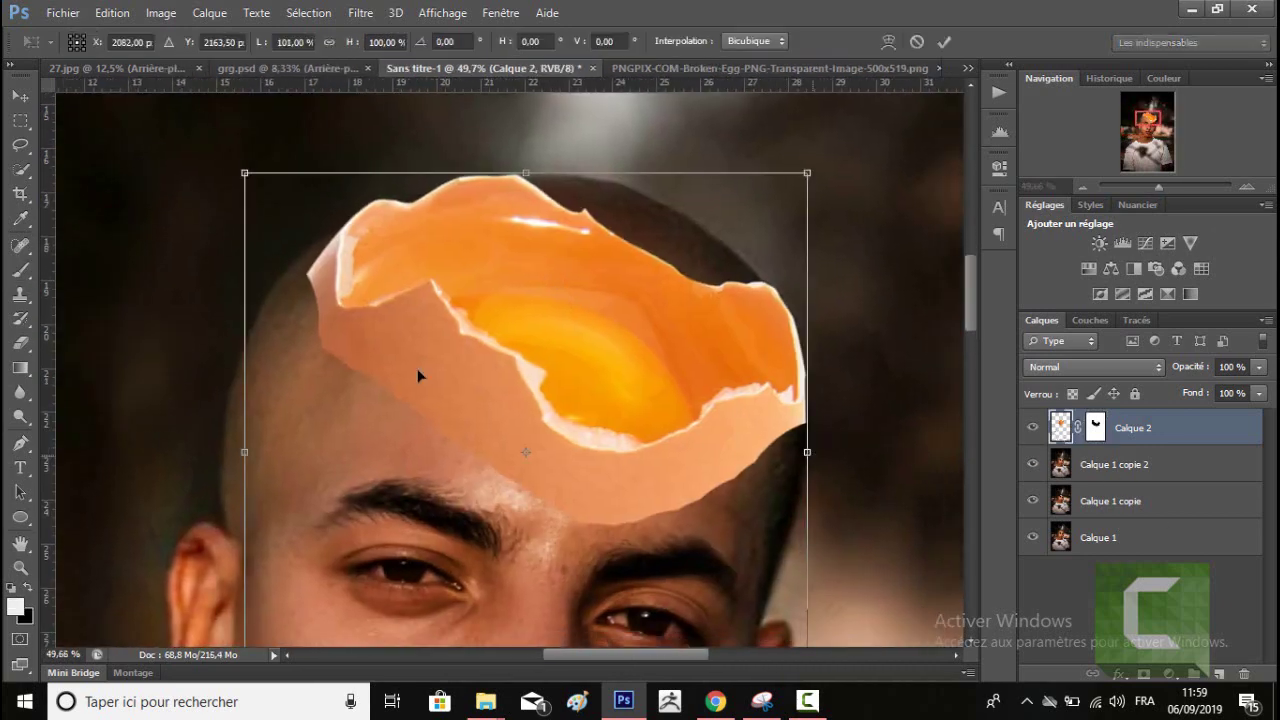
pyautogui.rightClick(497, 322)
pyautogui.click(559, 464)
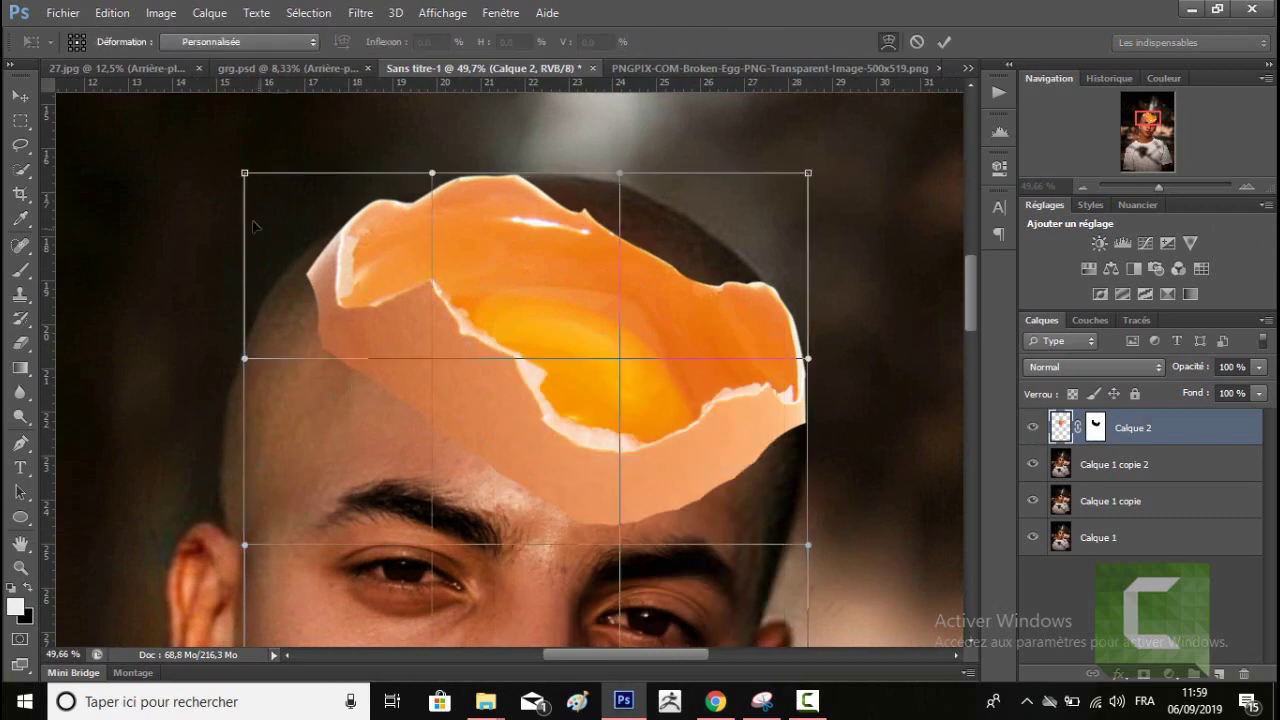
pyautogui.moveTo(432, 173); pyautogui.dragTo(432, 143)
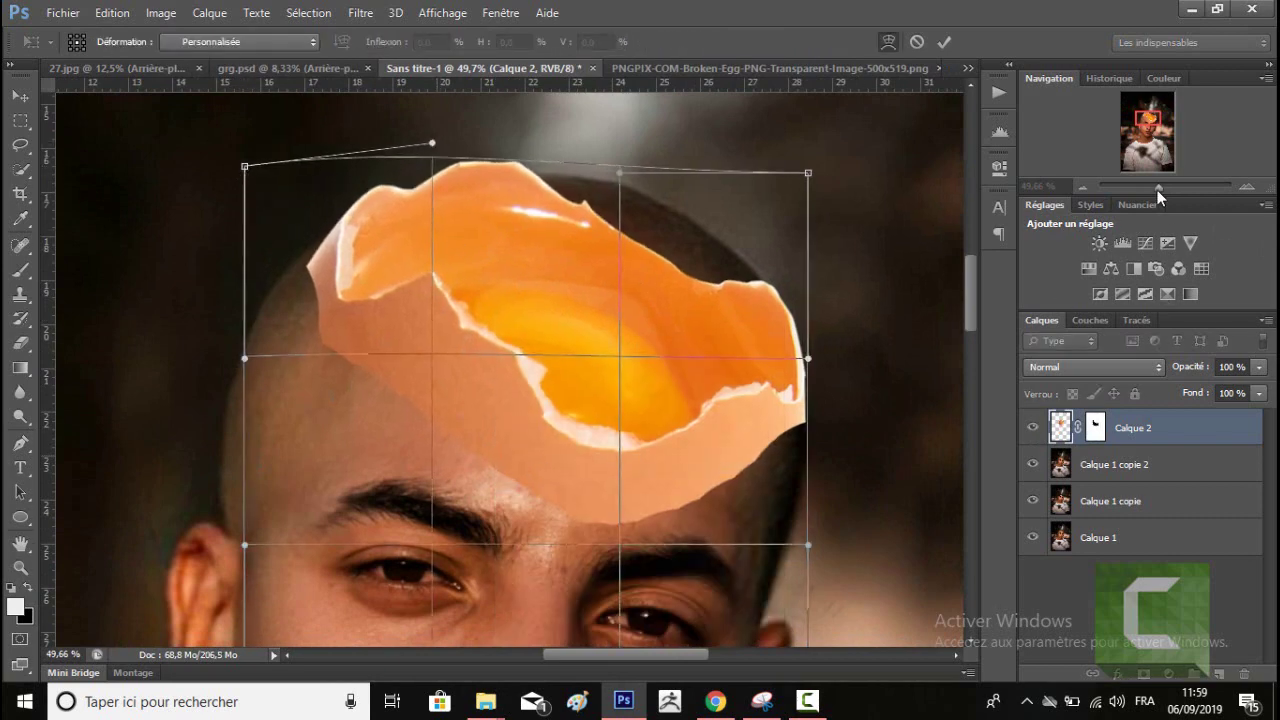
pyautogui.moveTo(1159, 187); pyautogui.dragTo(1153, 186)
pyautogui.press('Return')
pyautogui.click(1112, 464)
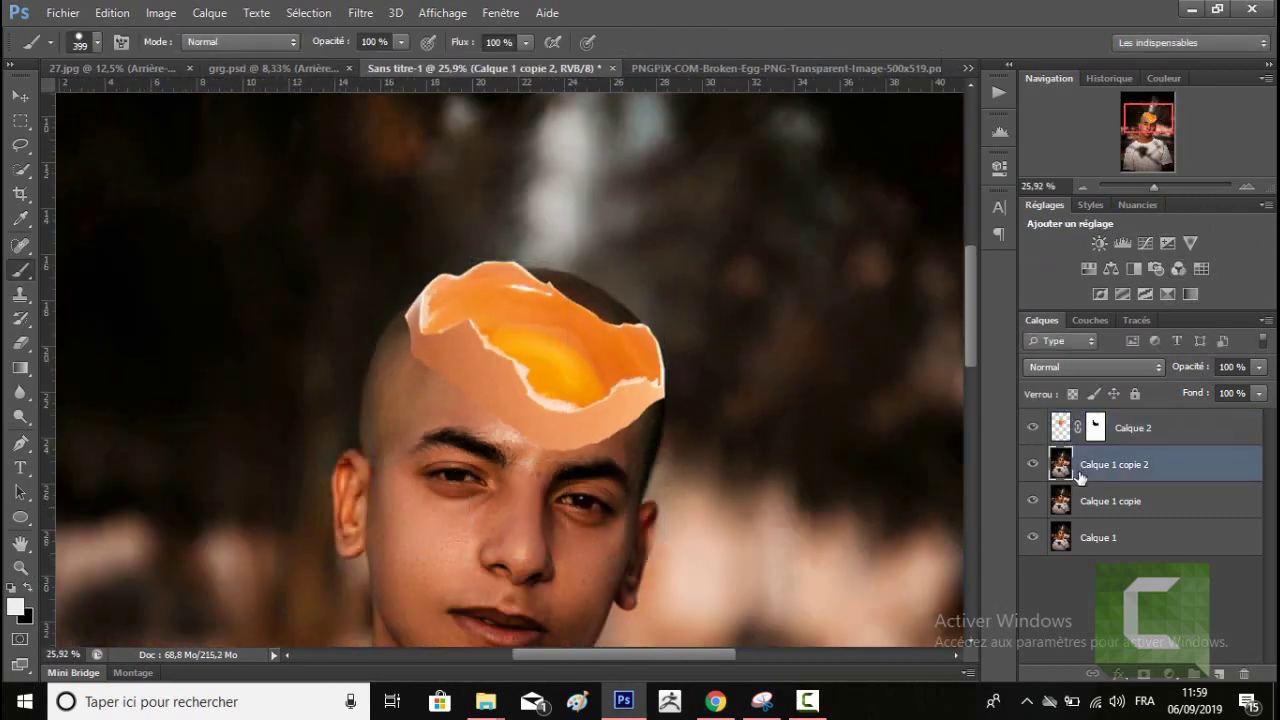
# Add a mask to Calque 1 copie 2 and paint black along the shell edge to reveal forehead skin.
pyautogui.click(1143, 675)
pyautogui.press('x')
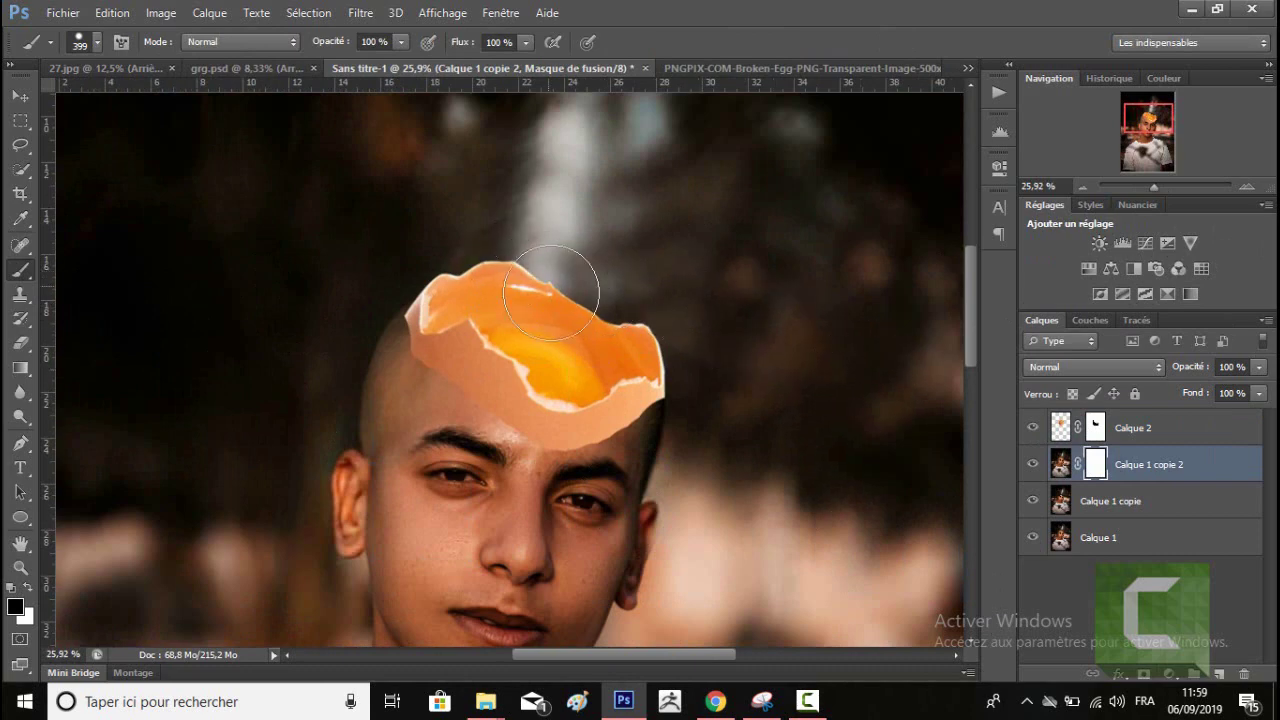
pyautogui.moveTo(1158, 186); pyautogui.dragTo(1163, 186)
pyautogui.moveTo(206, 258); pyautogui.dragTo(633, 328)
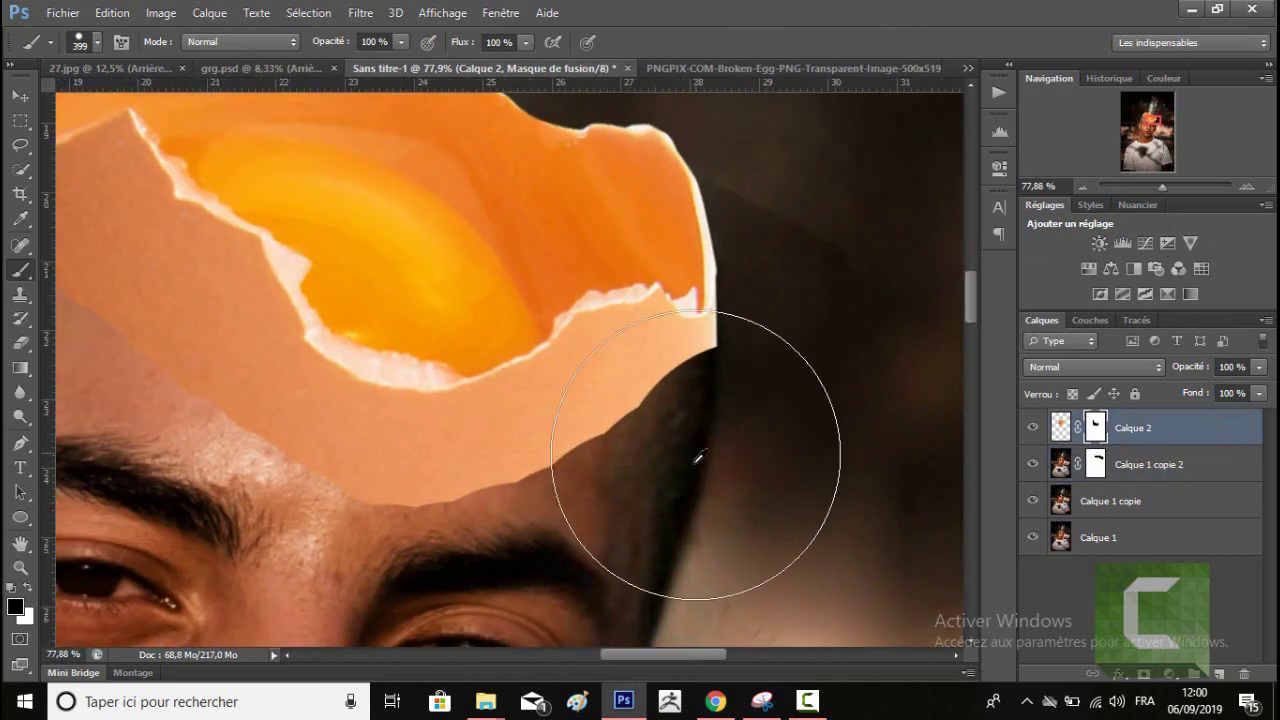
pyautogui.press('[')
pyautogui.press('[')
pyautogui.press('[')
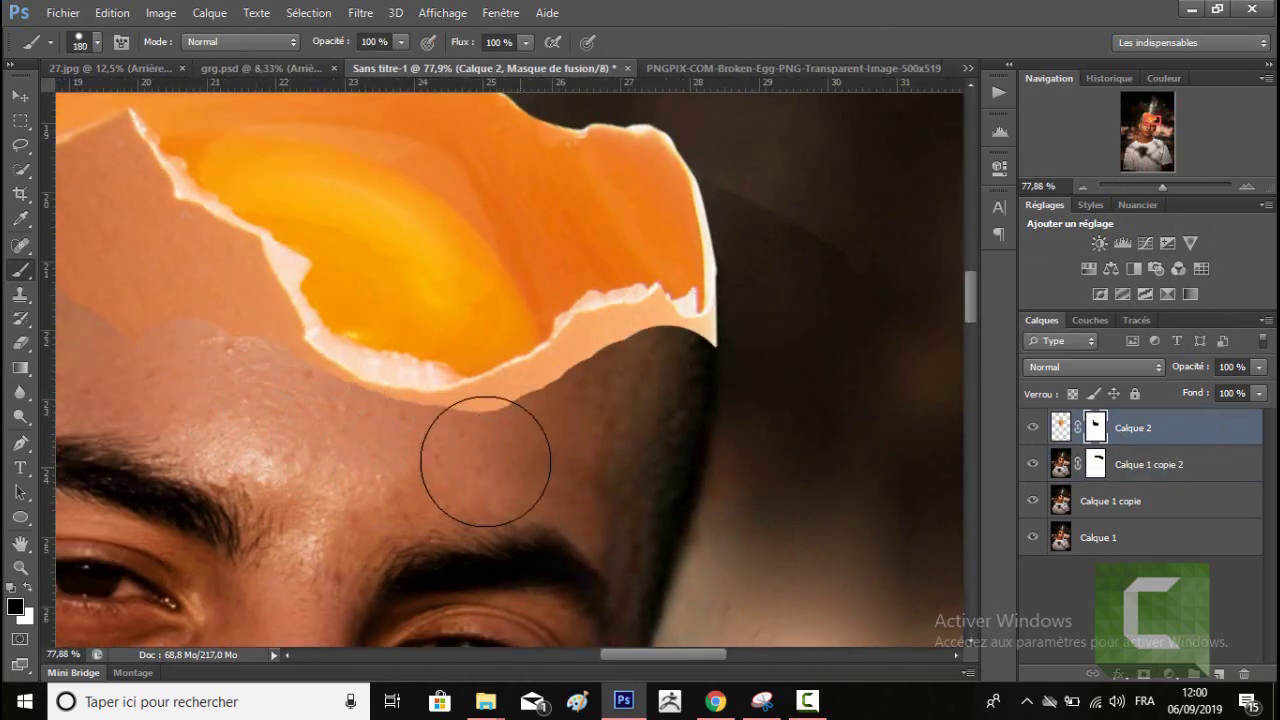
pyautogui.moveTo(250, 382)
pyautogui.mouseDown()
pyautogui.moveTo(527, 542)
pyautogui.moveTo(257, 414)
pyautogui.moveTo(423, 443)
pyautogui.mouseUp()
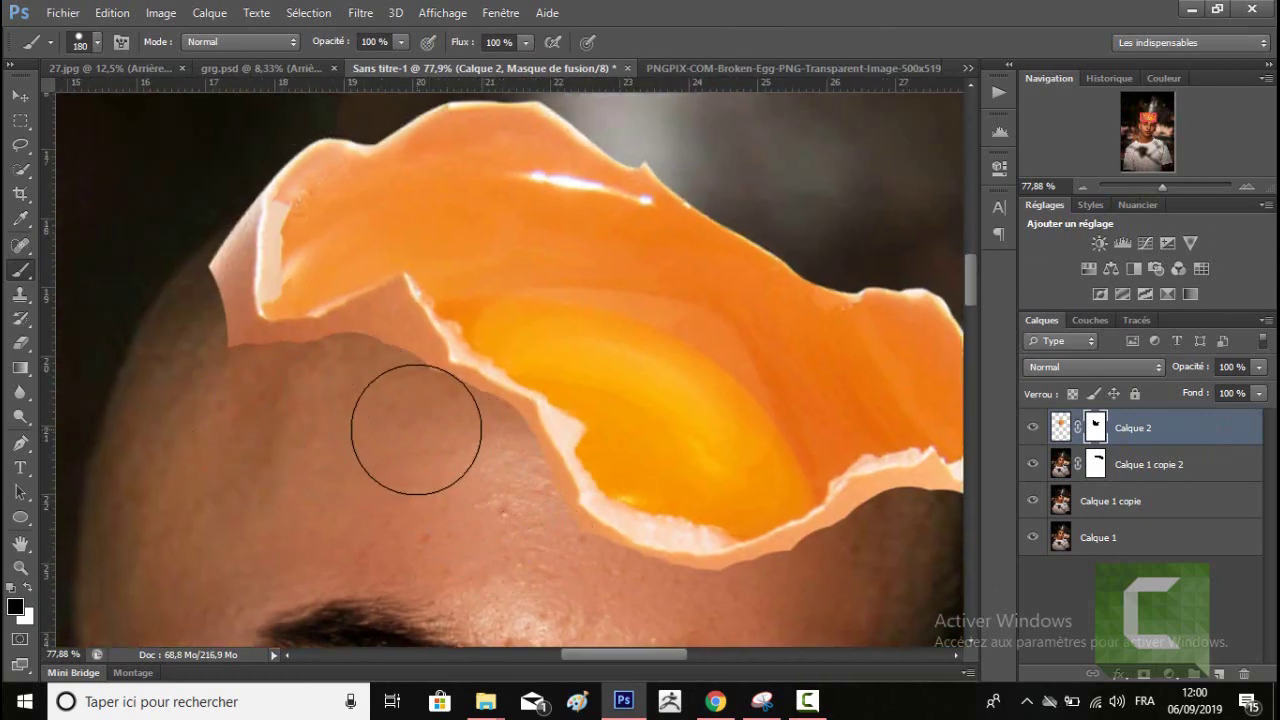
pyautogui.press('[')
pyautogui.press('[')
pyautogui.press('[')
pyautogui.moveTo(429, 351)
pyautogui.mouseDown()
pyautogui.moveTo(229, 357)
pyautogui.moveTo(208, 258)
pyautogui.mouseUp()
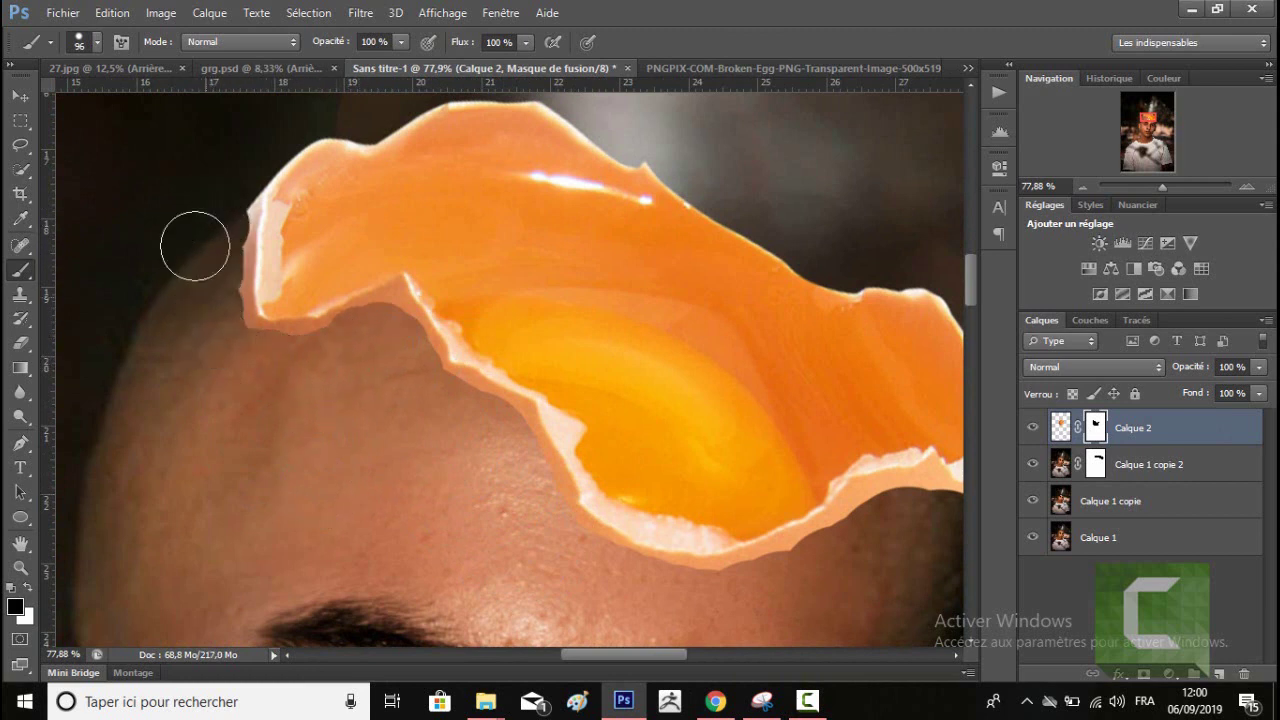
# Shrink the brush to about 49 px with 73% opacity and 50% flow.
pyautogui.keyDown('alt'); pyautogui.rightClick(390, 323); pyautogui.keyUp('alt')
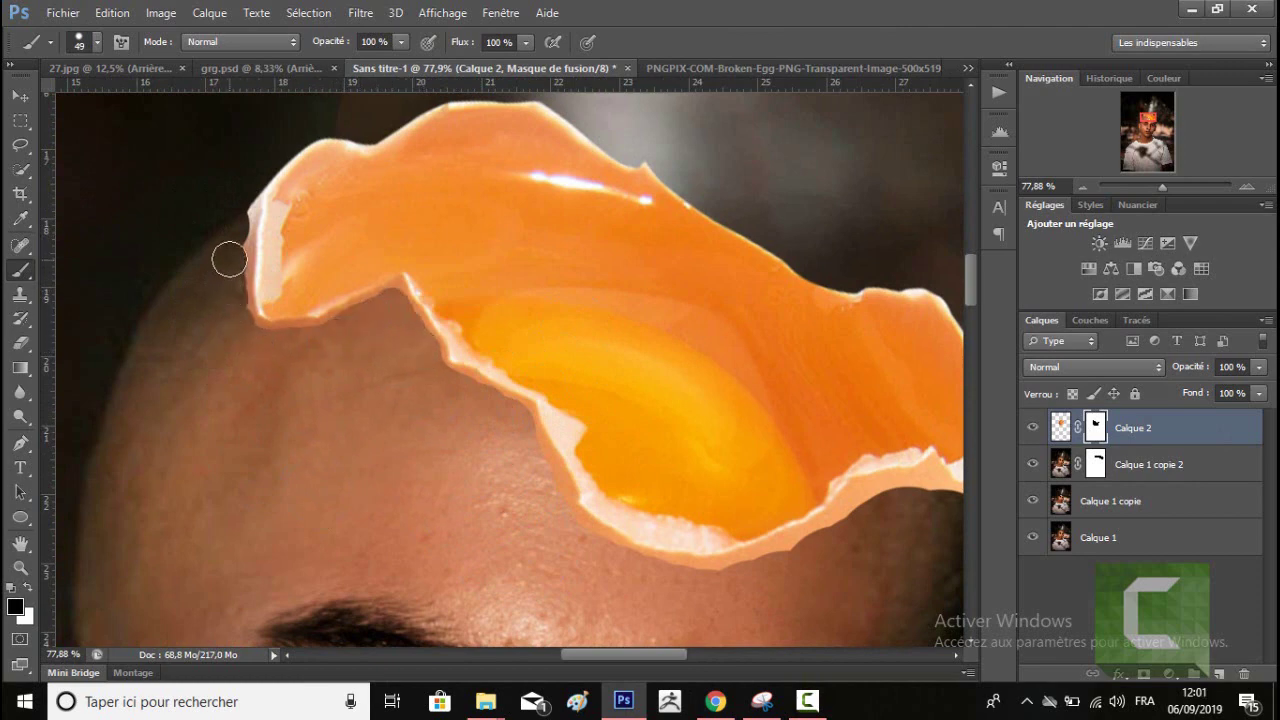
pyautogui.moveTo(1162, 187)
pyautogui.mouseDown()
pyautogui.moveTo(1146, 184)
pyautogui.moveTo(1167, 187)
pyautogui.mouseUp()
pyautogui.press('2')
pyautogui.press('5')
pyautogui.click(525, 42)
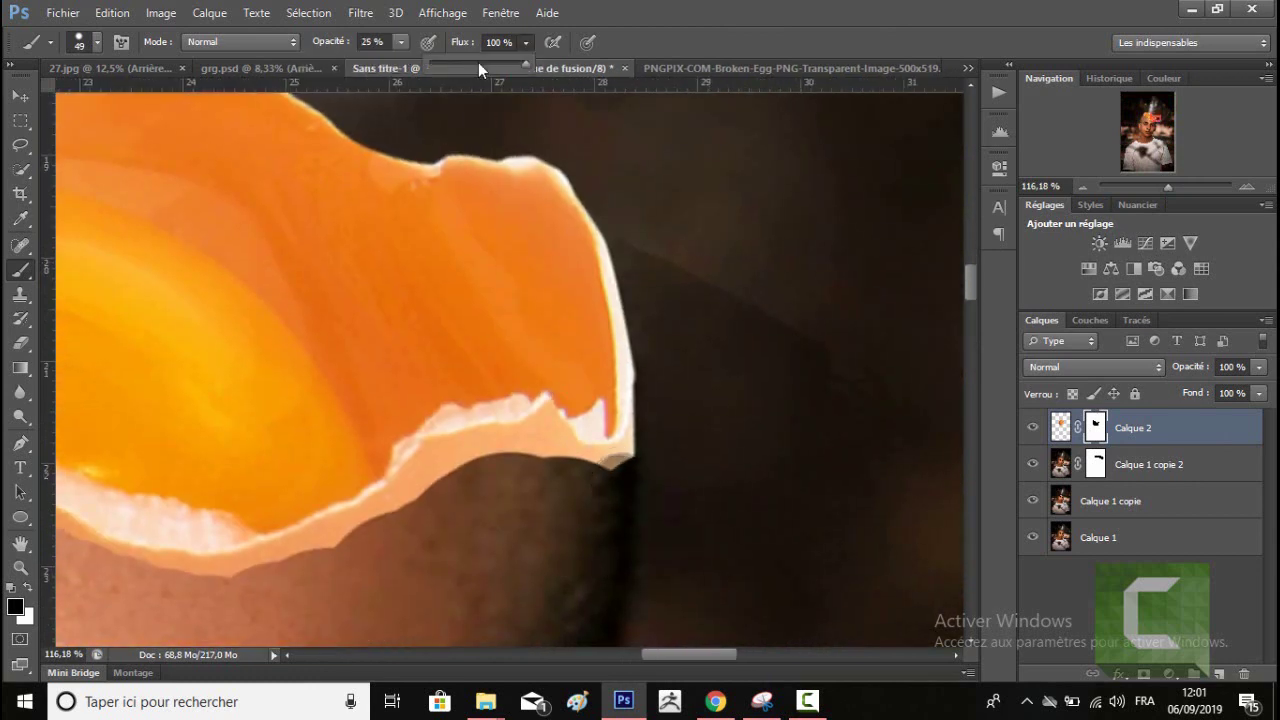
pyautogui.click(479, 65)
pyautogui.moveTo(448, 69); pyautogui.dragTo(444, 69)
# Mask along the lower shell edge to remove its pale fringe, with flow back at 100%.
pyautogui.moveTo(660, 482)
pyautogui.mouseDown()
pyautogui.moveTo(617, 486)
pyautogui.moveTo(491, 457)
pyautogui.moveTo(531, 473)
pyautogui.mouseUp()
pyautogui.click(525, 42)
pyautogui.moveTo(500, 65); pyautogui.dragTo(540, 65)
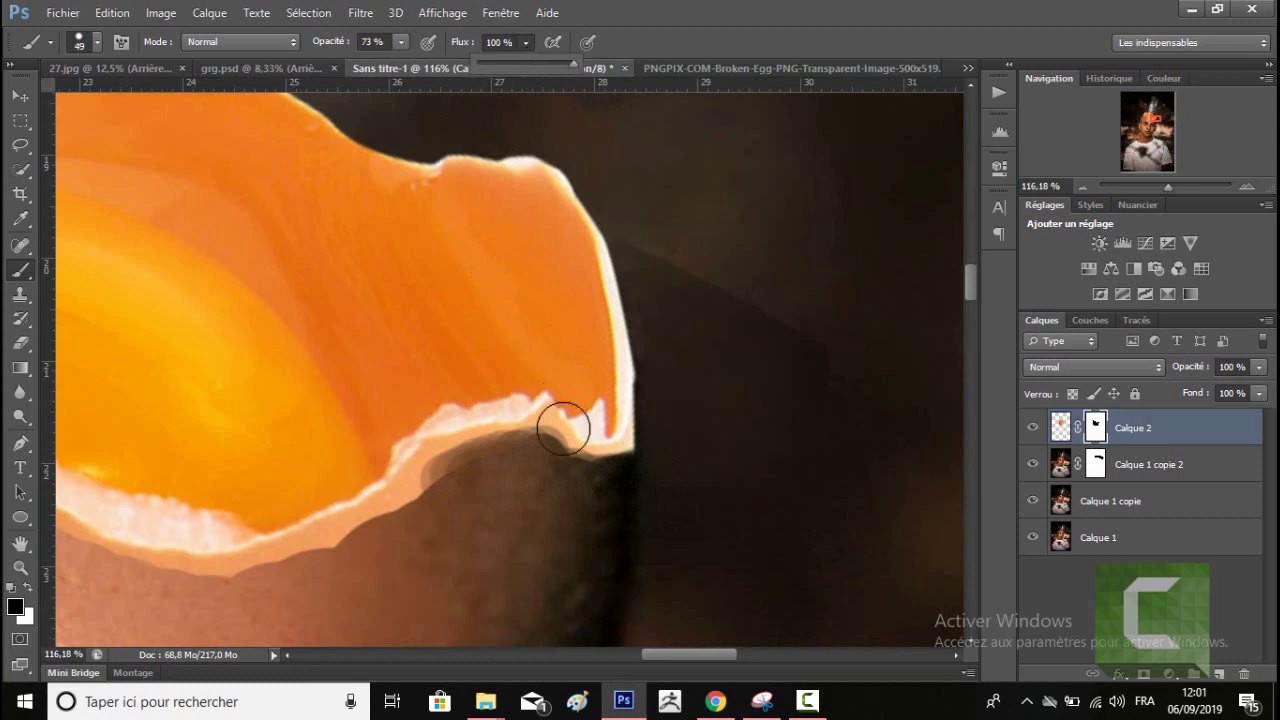
pyautogui.moveTo(566, 469)
pyautogui.mouseDown()
pyautogui.moveTo(462, 480)
pyautogui.moveTo(309, 571)
pyautogui.mouseUp()
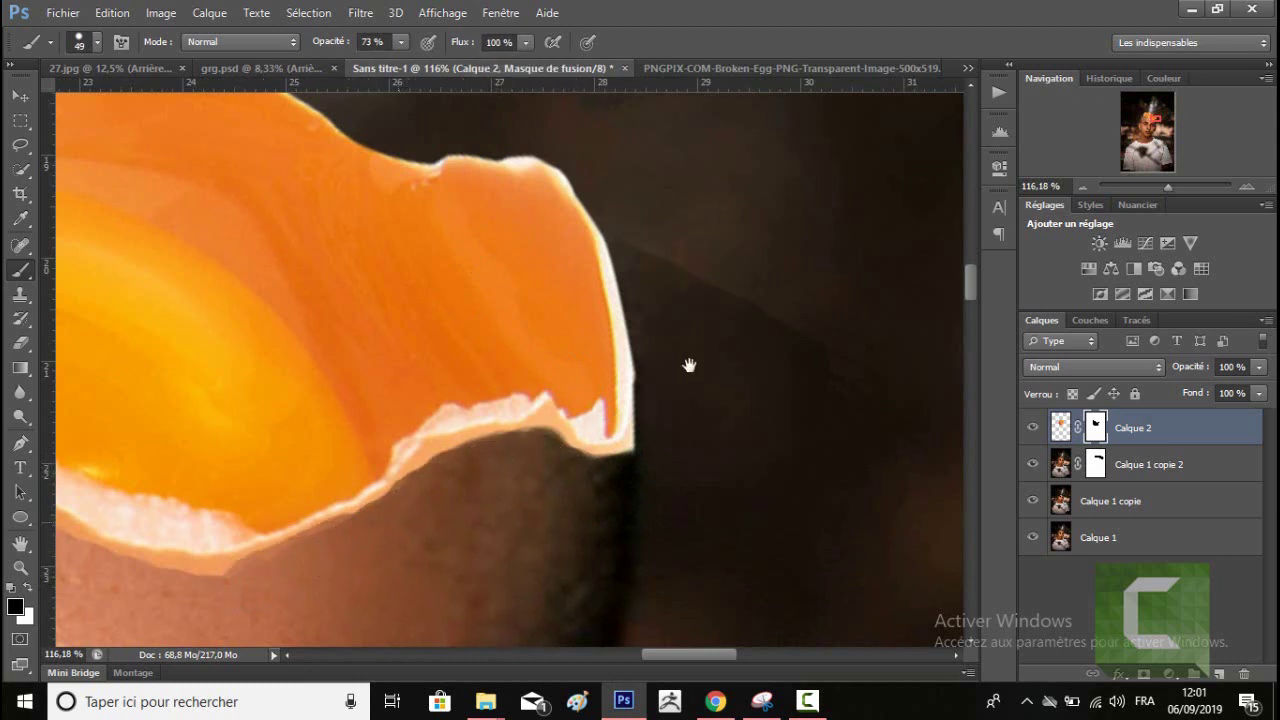
pyautogui.moveTo(406, 497); pyautogui.dragTo(713, 460)
pyautogui.moveTo(574, 537)
pyautogui.mouseDown()
pyautogui.moveTo(494, 551)
pyautogui.moveTo(406, 530)
pyautogui.mouseUp()
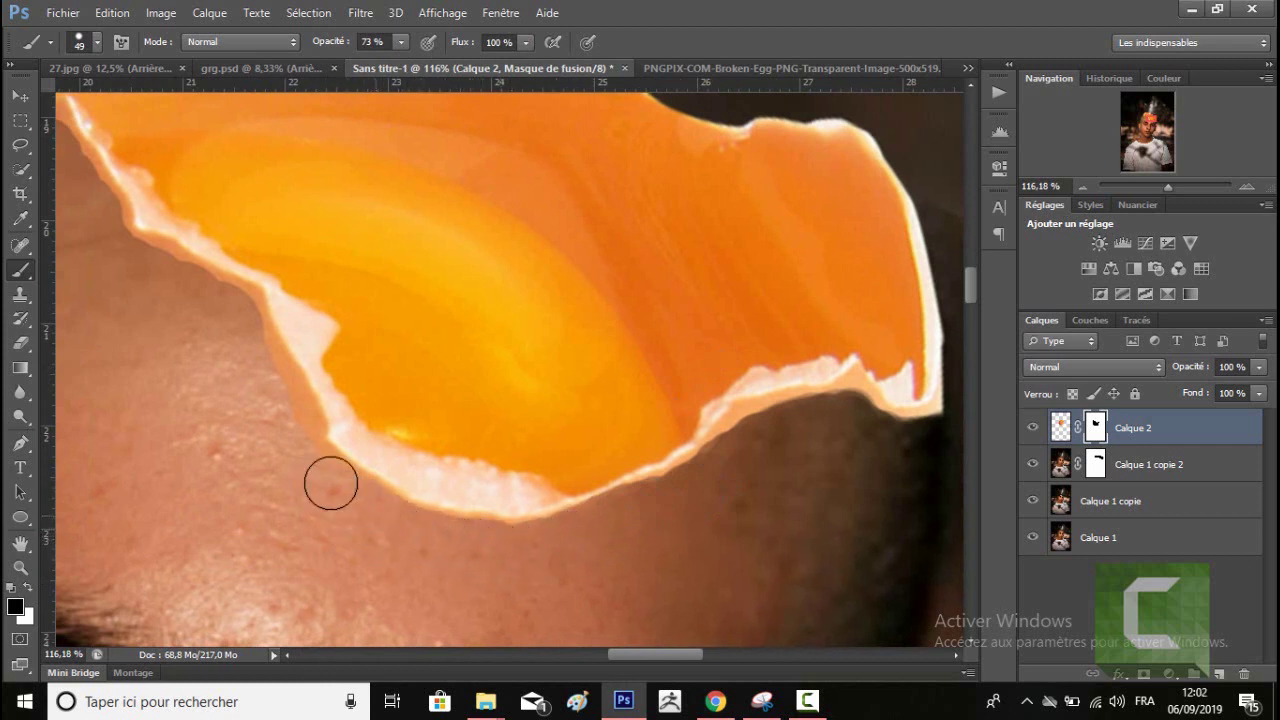
pyautogui.moveTo(318, 468); pyautogui.dragTo(479, 563)
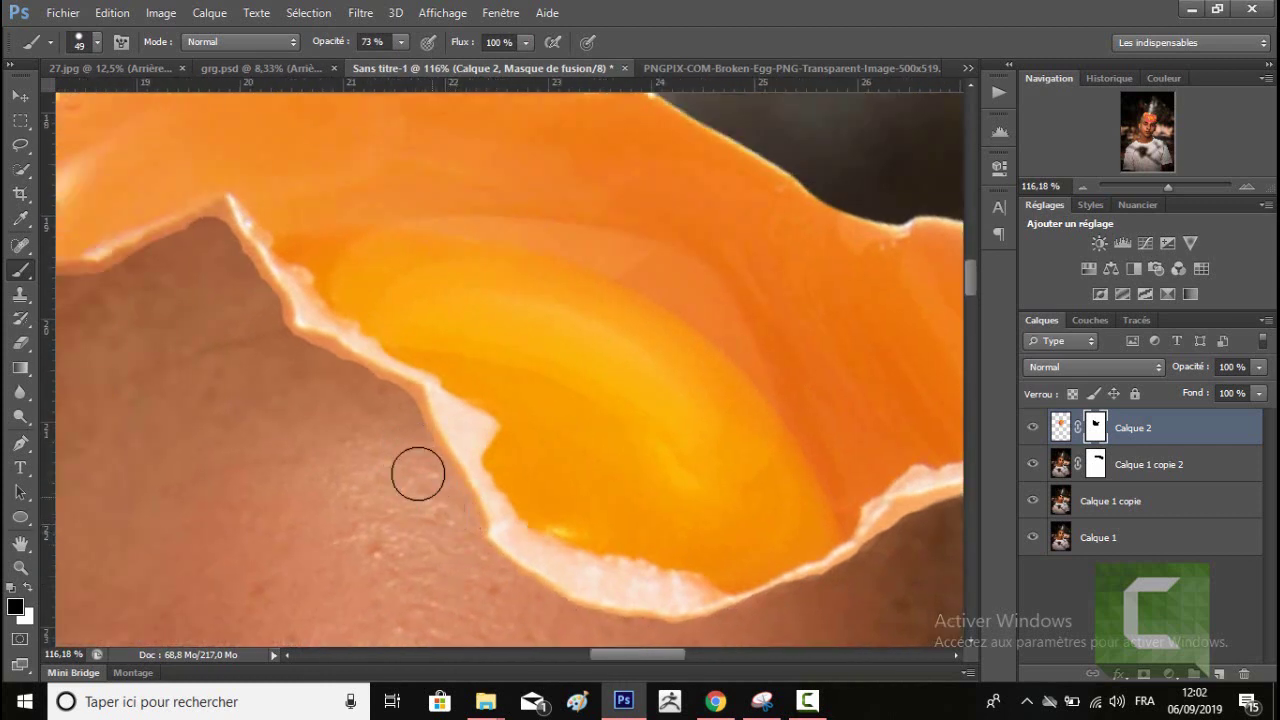
pyautogui.moveTo(420, 471)
pyautogui.mouseDown()
pyautogui.moveTo(489, 513)
pyautogui.moveTo(434, 483)
pyautogui.moveTo(480, 500)
pyautogui.moveTo(406, 468)
pyautogui.moveTo(499, 552)
pyautogui.mouseUp()
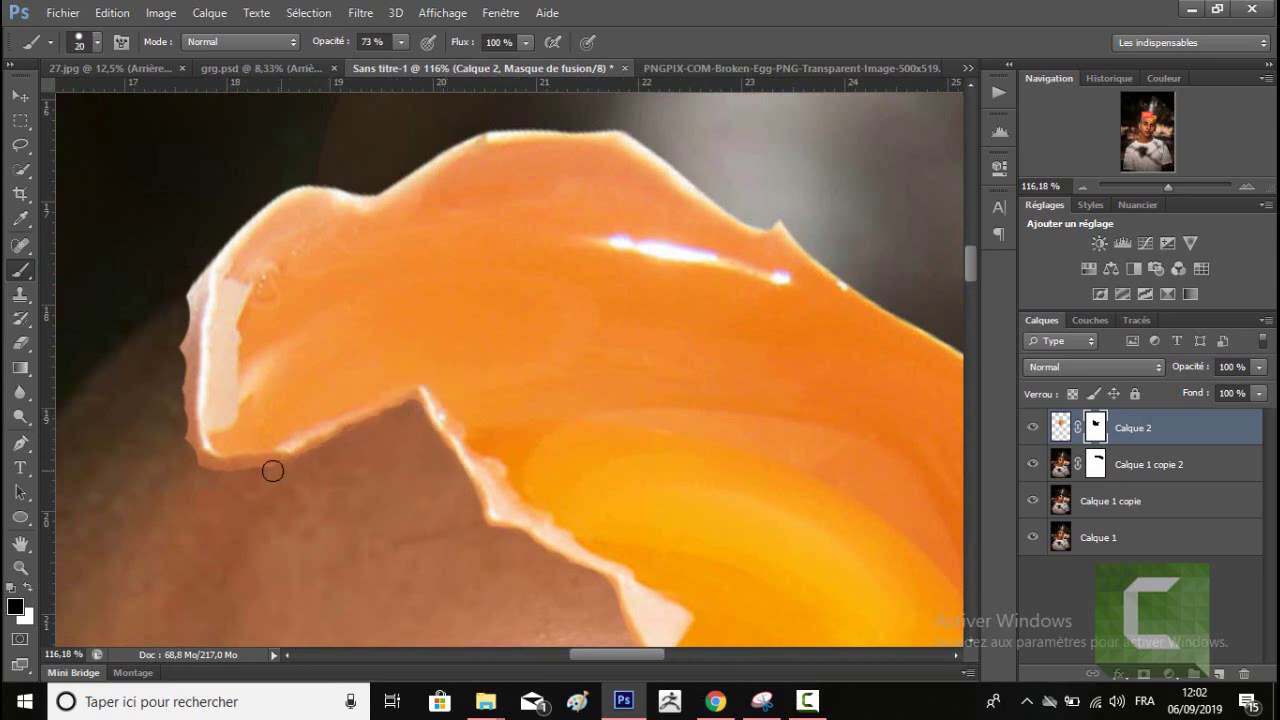
# Mask along the light shell edge on Calque 2's mask and set the brush opacity to 35%.
pyautogui.scroll(3, 466, 429)
pyautogui.scroll(3, 466, 429)
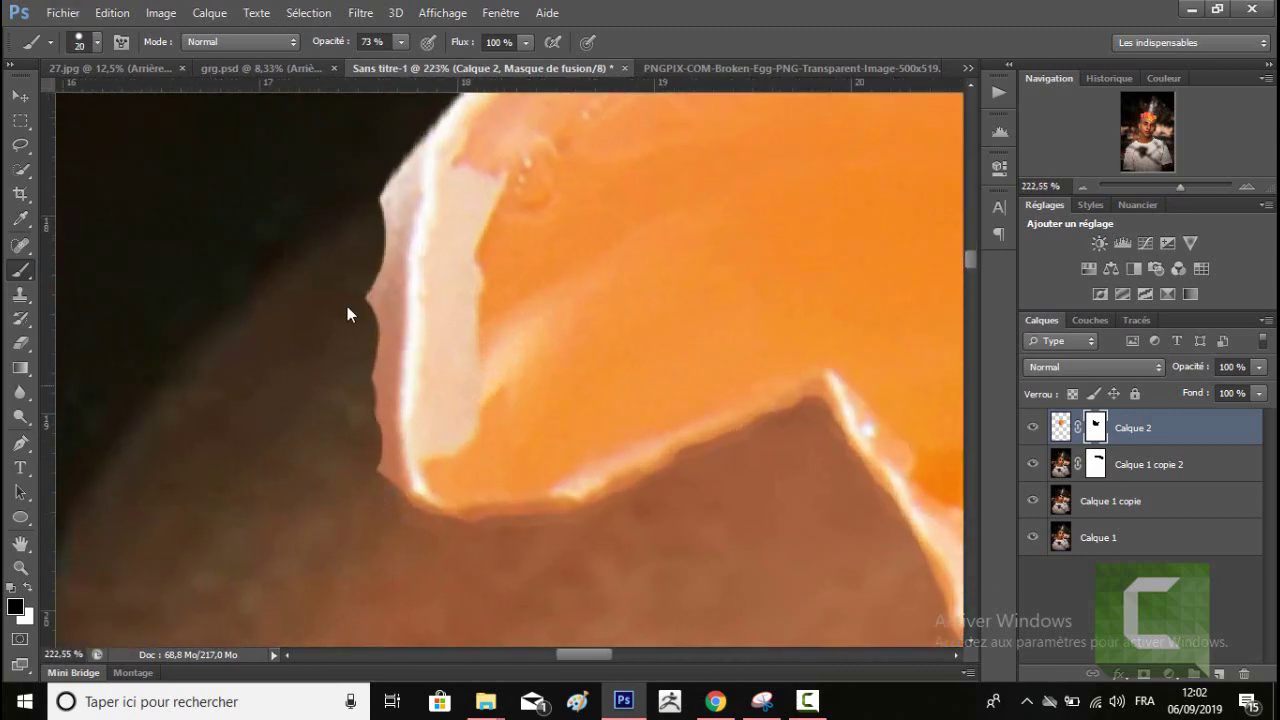
pyautogui.moveTo(374, 235)
pyautogui.mouseDown()
pyautogui.moveTo(386, 163)
pyautogui.moveTo(349, 289)
pyautogui.mouseUp()
pyautogui.rightClick(410, 215)
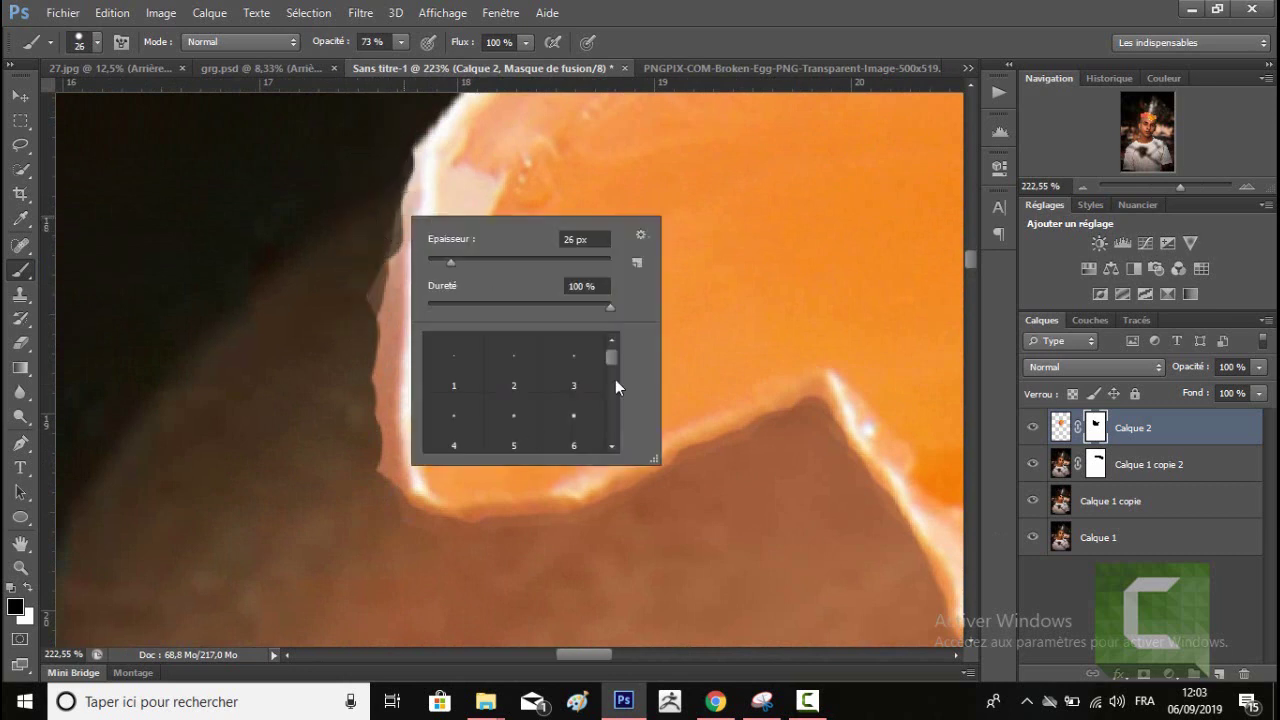
pyautogui.click(400, 42)
pyautogui.moveTo(348, 67); pyautogui.dragTo(368, 67)
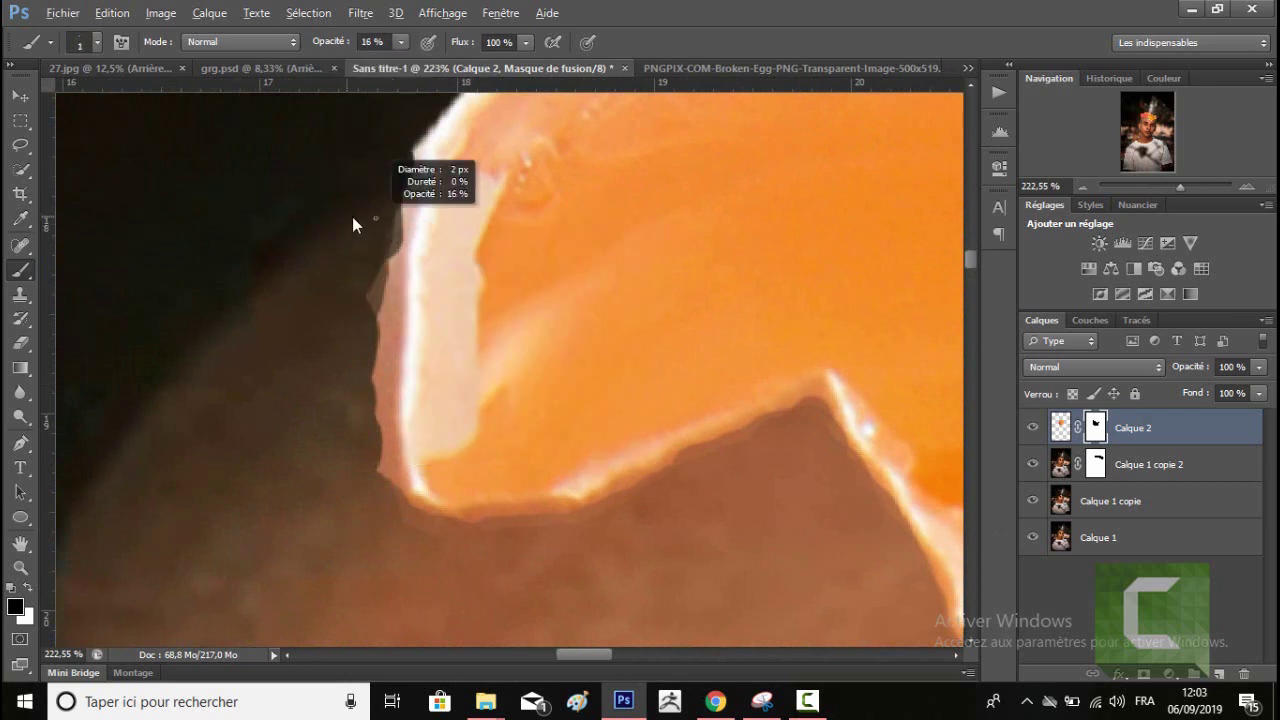
# Mask down the pale left shell edge and darken its light rim further.
pyautogui.moveTo(370, 268); pyautogui.dragTo(368, 316)
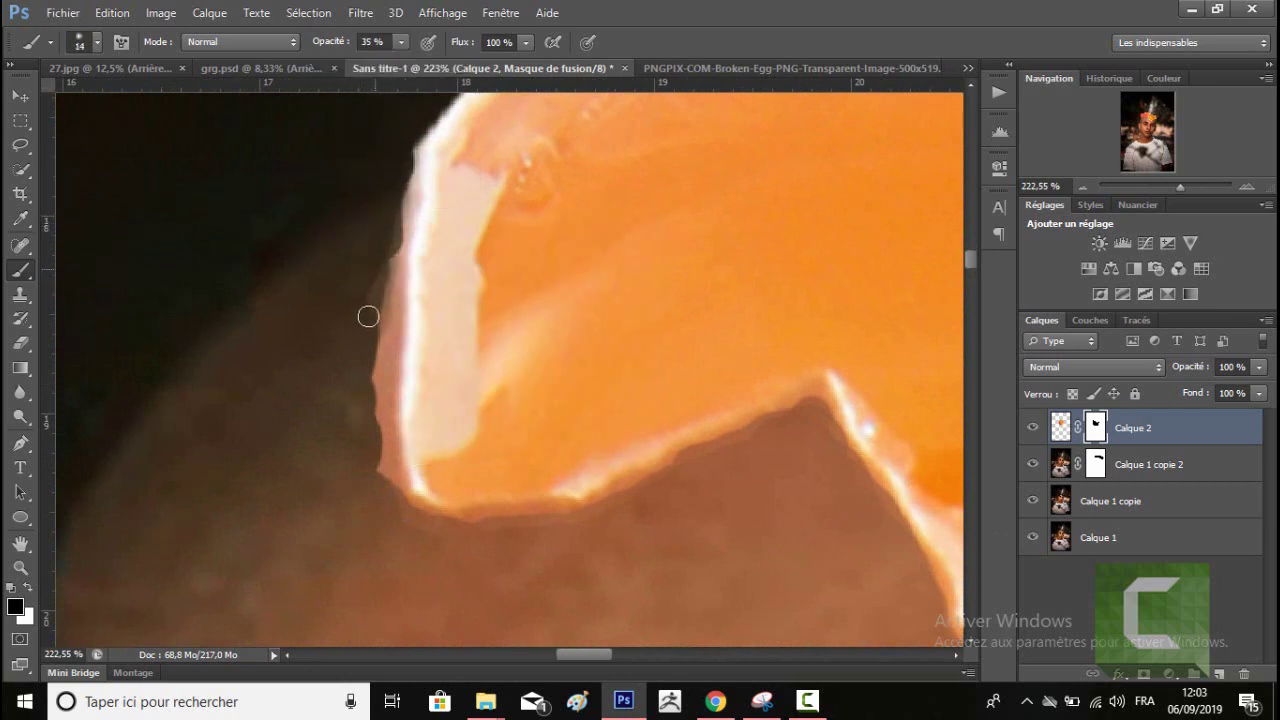
pyautogui.moveTo(392, 247); pyautogui.dragTo(358, 346)
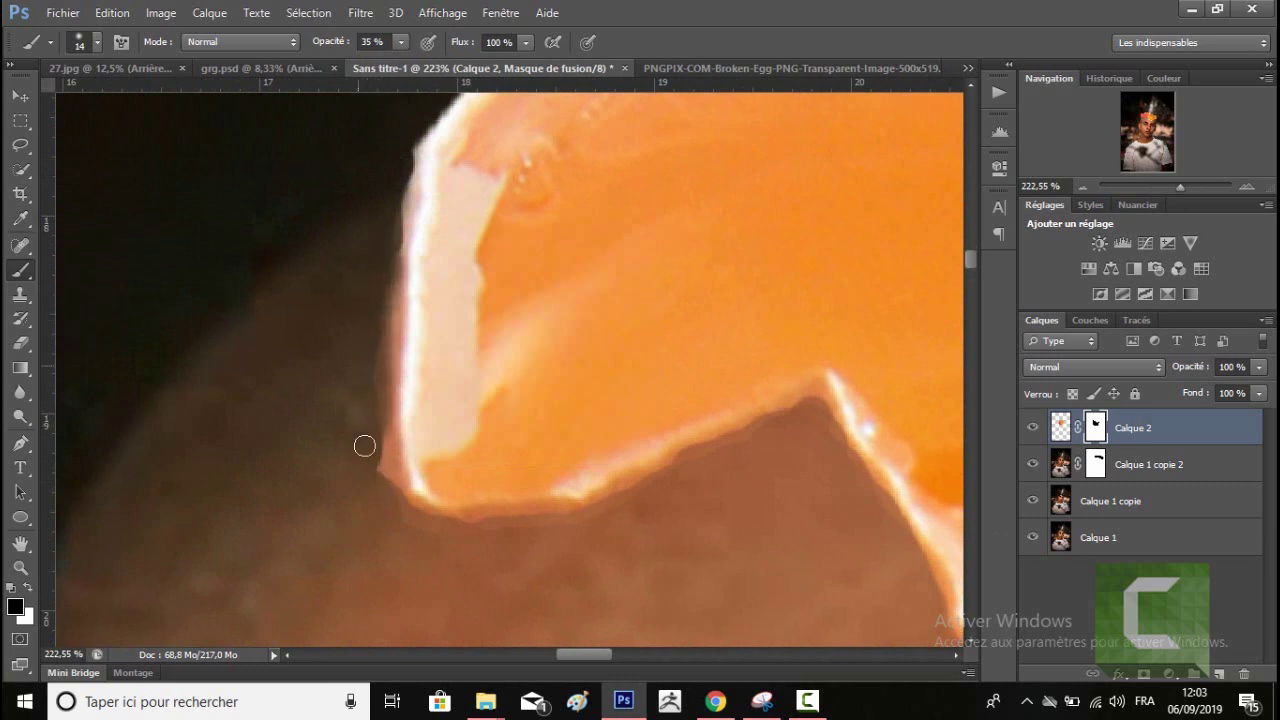
pyautogui.moveTo(357, 471); pyautogui.dragTo(376, 473)
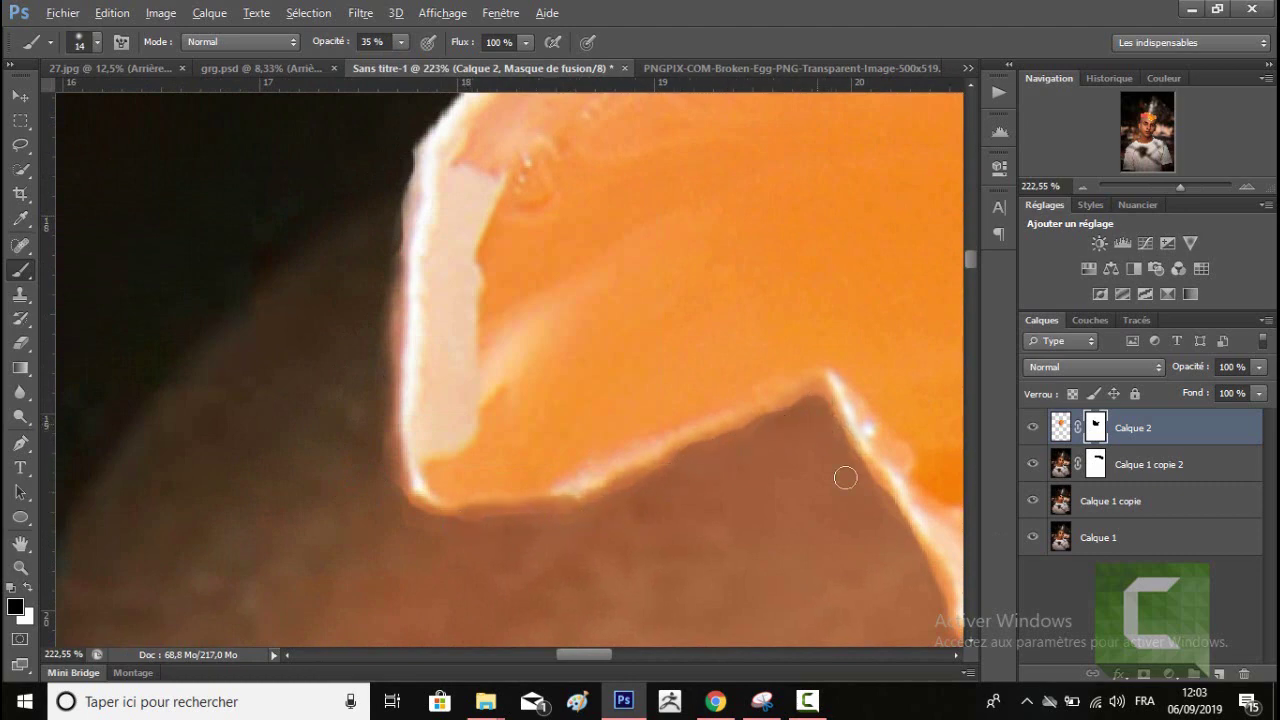
pyautogui.moveTo(843, 516); pyautogui.dragTo(571, 377)
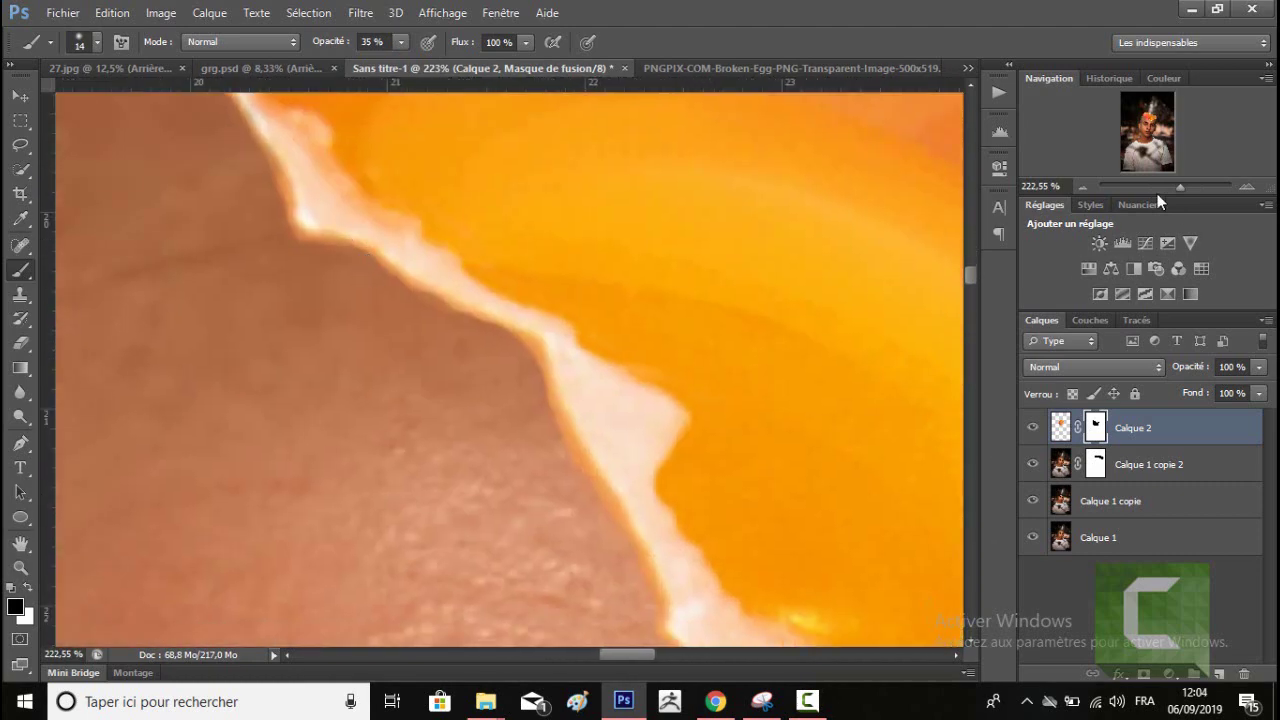
pyautogui.moveTo(1157, 186)
pyautogui.mouseDown()
pyautogui.moveTo(1145, 183)
pyautogui.moveTo(1164, 173)
pyautogui.mouseUp()
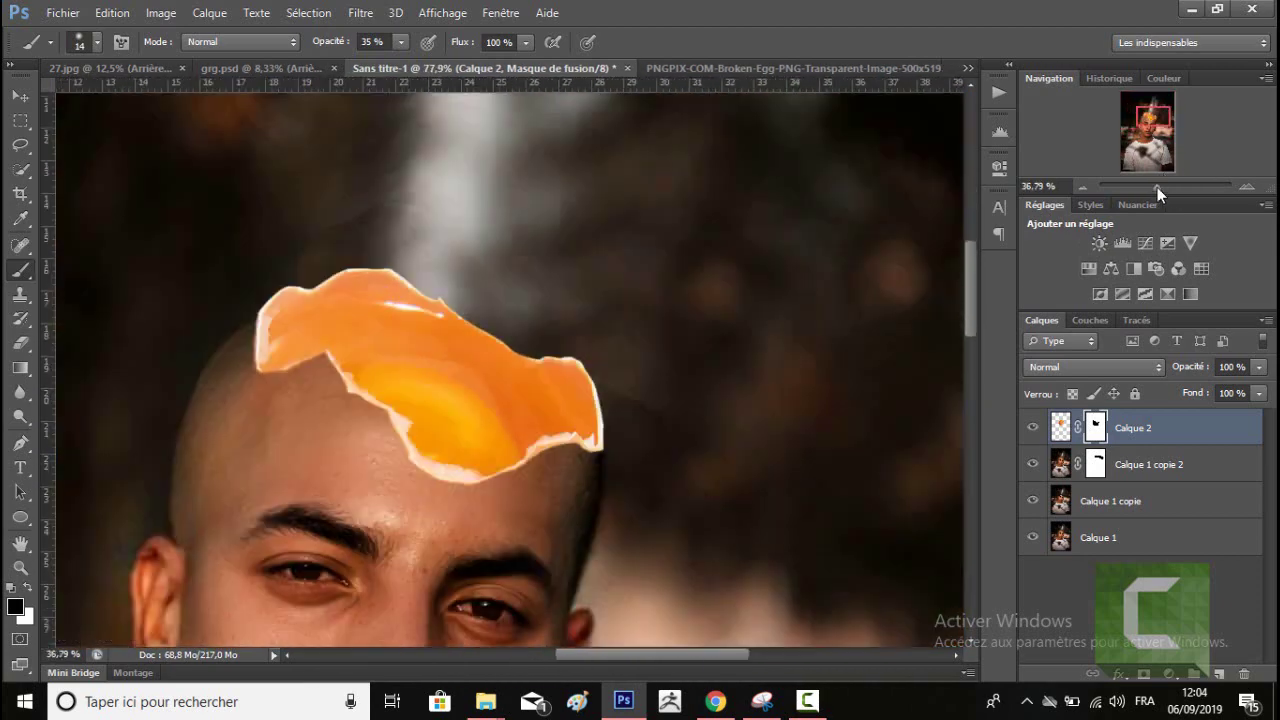
pyautogui.moveTo(1164, 173); pyautogui.dragTo(1168, 186)
pyautogui.scroll(3, 534, 331)
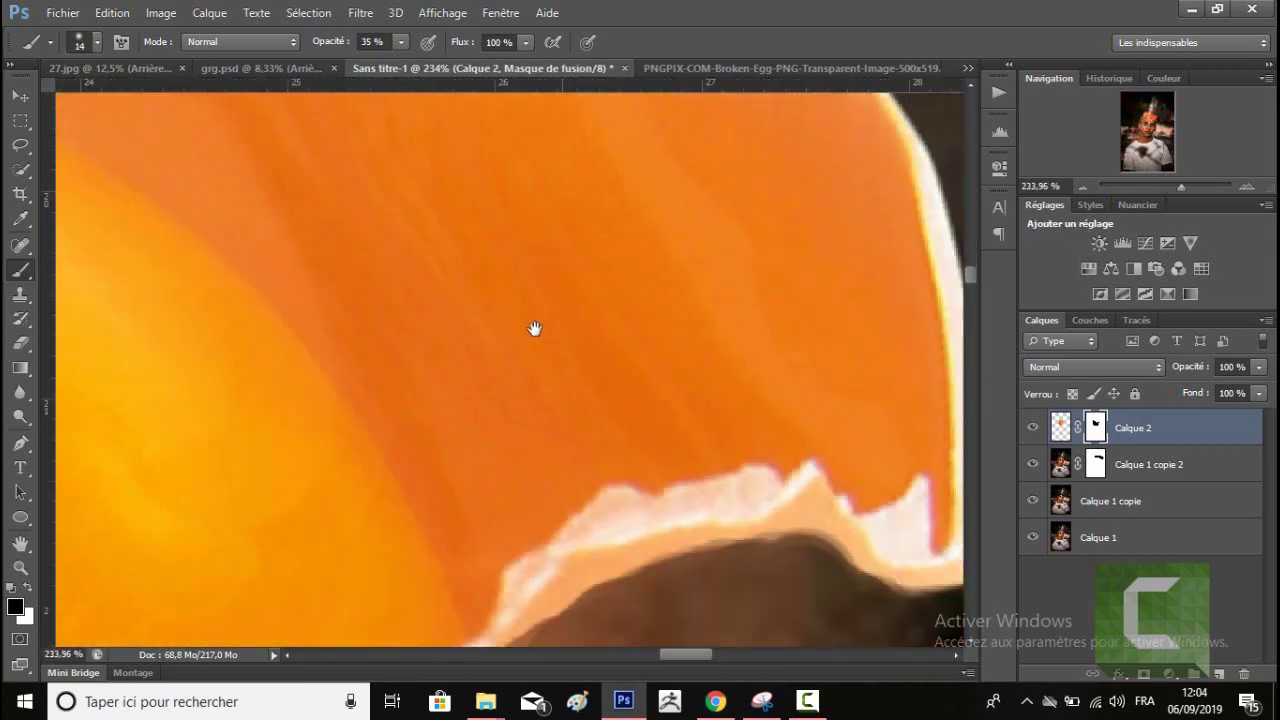
# Blend the white shell fringe into the scalp with a 50% opacity brush, then zoom out.
pyautogui.click(400, 42)
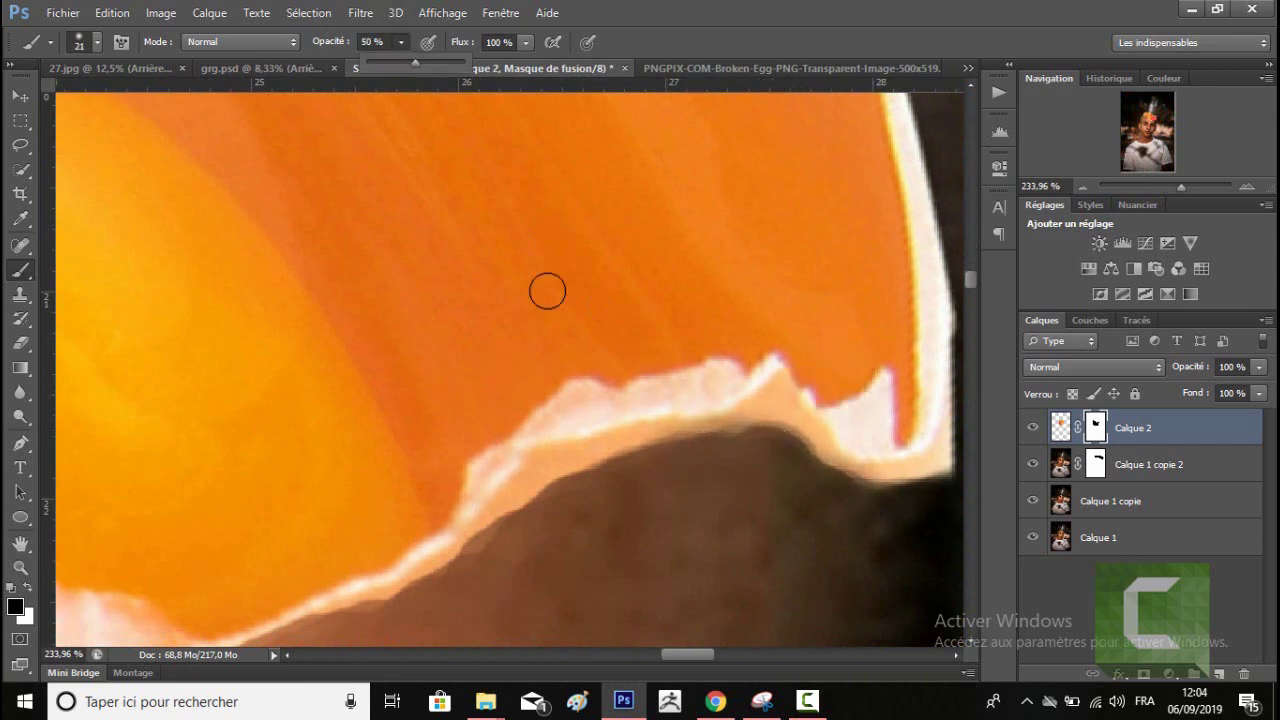
pyautogui.moveTo(740, 440); pyautogui.dragTo(549, 517)
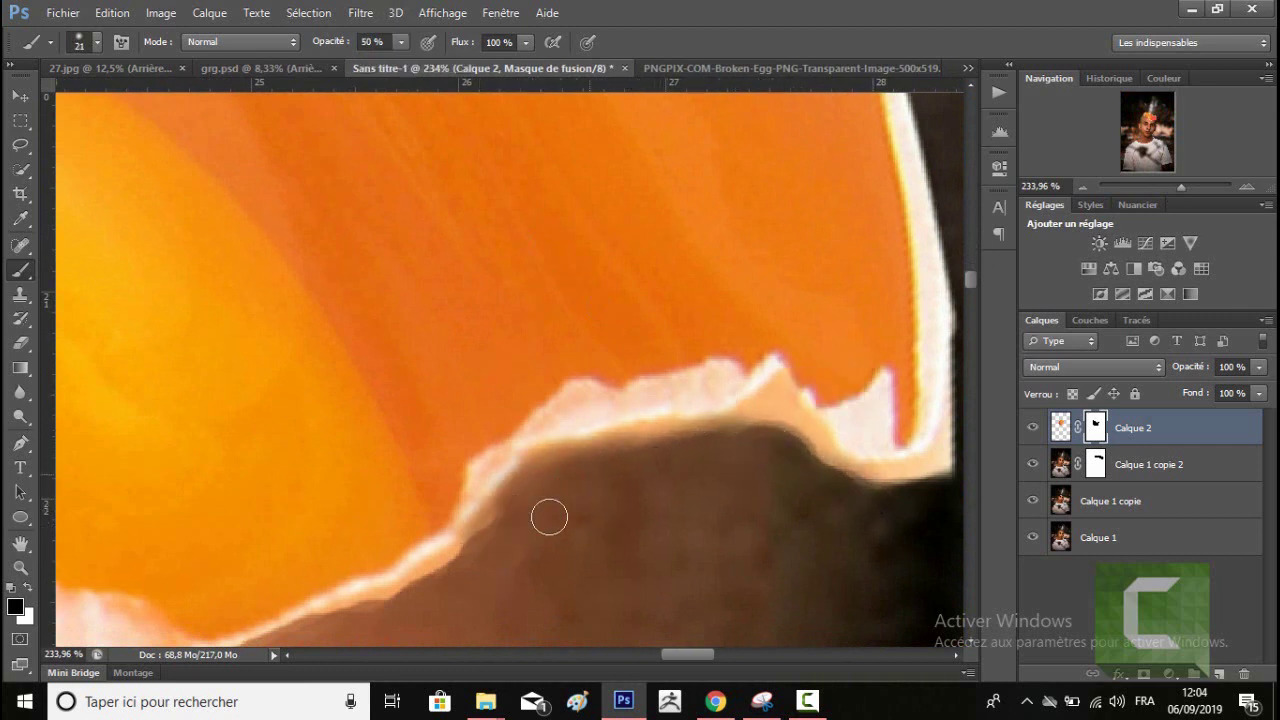
pyautogui.moveTo(646, 469)
pyautogui.mouseDown()
pyautogui.moveTo(777, 429)
pyautogui.moveTo(766, 429)
pyautogui.moveTo(830, 460)
pyautogui.moveTo(688, 455)
pyautogui.moveTo(749, 380)
pyautogui.moveTo(569, 443)
pyautogui.moveTo(499, 489)
pyautogui.moveTo(769, 409)
pyautogui.mouseUp()
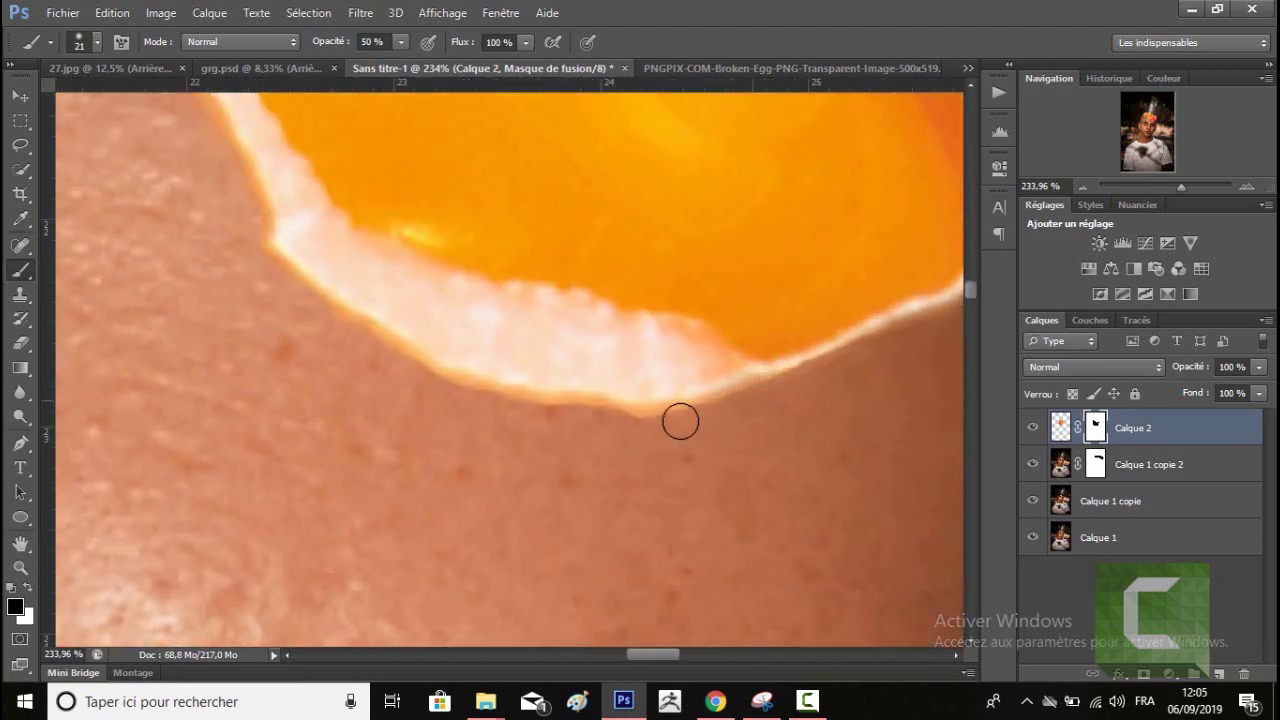
pyautogui.moveTo(592, 421)
pyautogui.mouseDown()
pyautogui.moveTo(331, 349)
pyautogui.moveTo(260, 283)
pyautogui.moveTo(400, 374)
pyautogui.moveTo(608, 427)
pyautogui.moveTo(500, 429)
pyautogui.moveTo(291, 331)
pyautogui.moveTo(632, 489)
pyautogui.mouseUp()
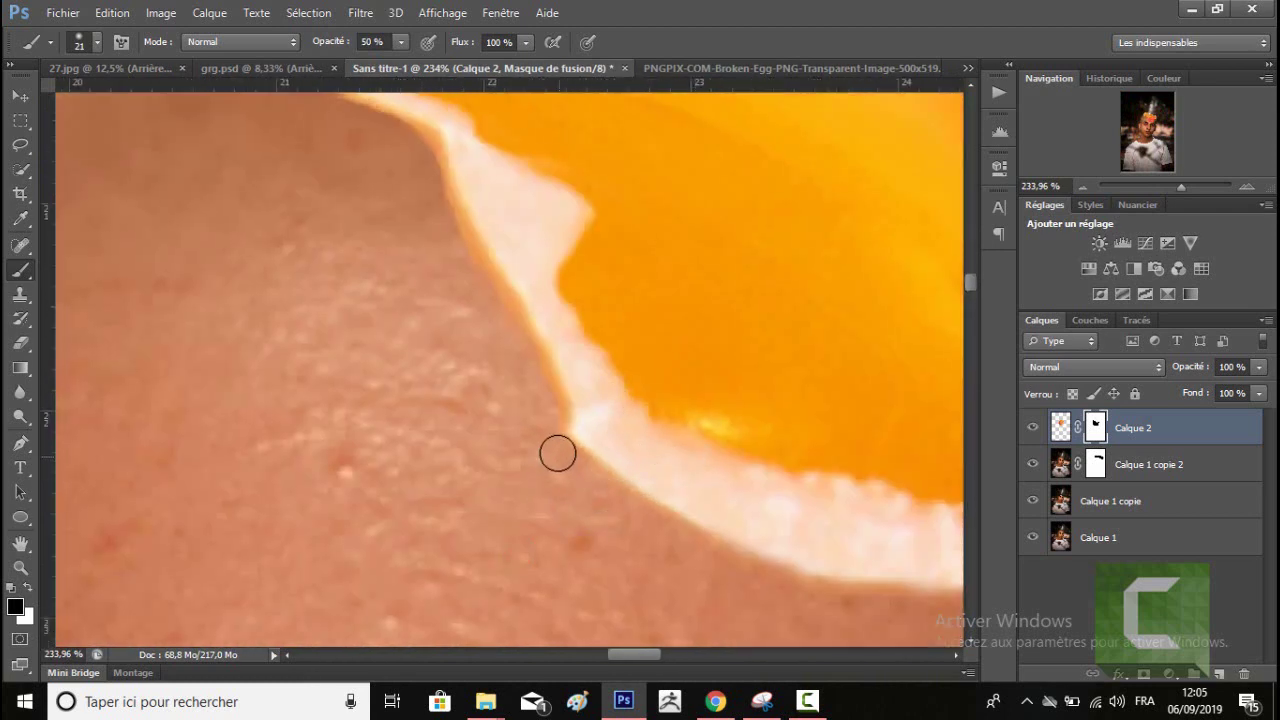
pyautogui.moveTo(558, 454)
pyautogui.mouseDown()
pyautogui.moveTo(549, 414)
pyautogui.moveTo(434, 217)
pyautogui.moveTo(514, 374)
pyautogui.moveTo(690, 394)
pyautogui.mouseUp()
pyautogui.moveTo(606, 403)
pyautogui.mouseDown()
pyautogui.moveTo(311, 203)
pyautogui.moveTo(377, 223)
pyautogui.moveTo(131, 335)
pyautogui.mouseUp()
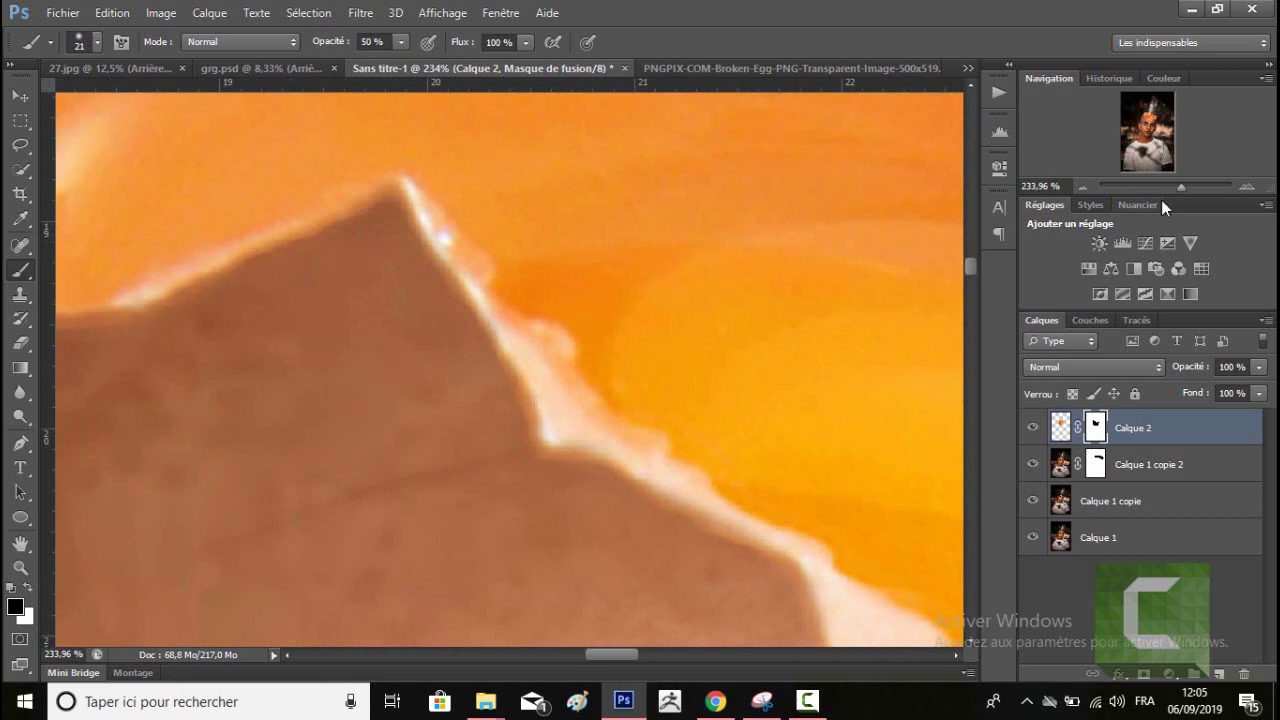
pyautogui.moveTo(1163, 186); pyautogui.dragTo(1158, 185)
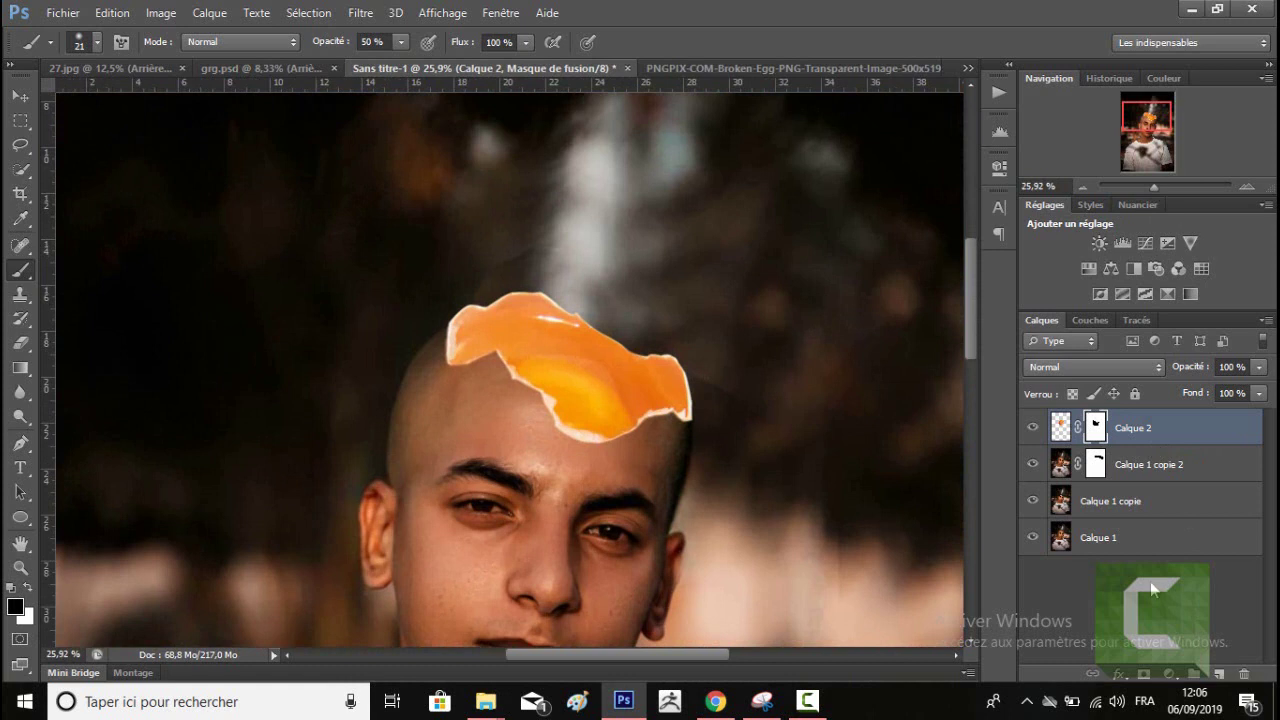
# Select the egg layer Calque 2 itself rather than its mask.
pyautogui.click(1147, 430)
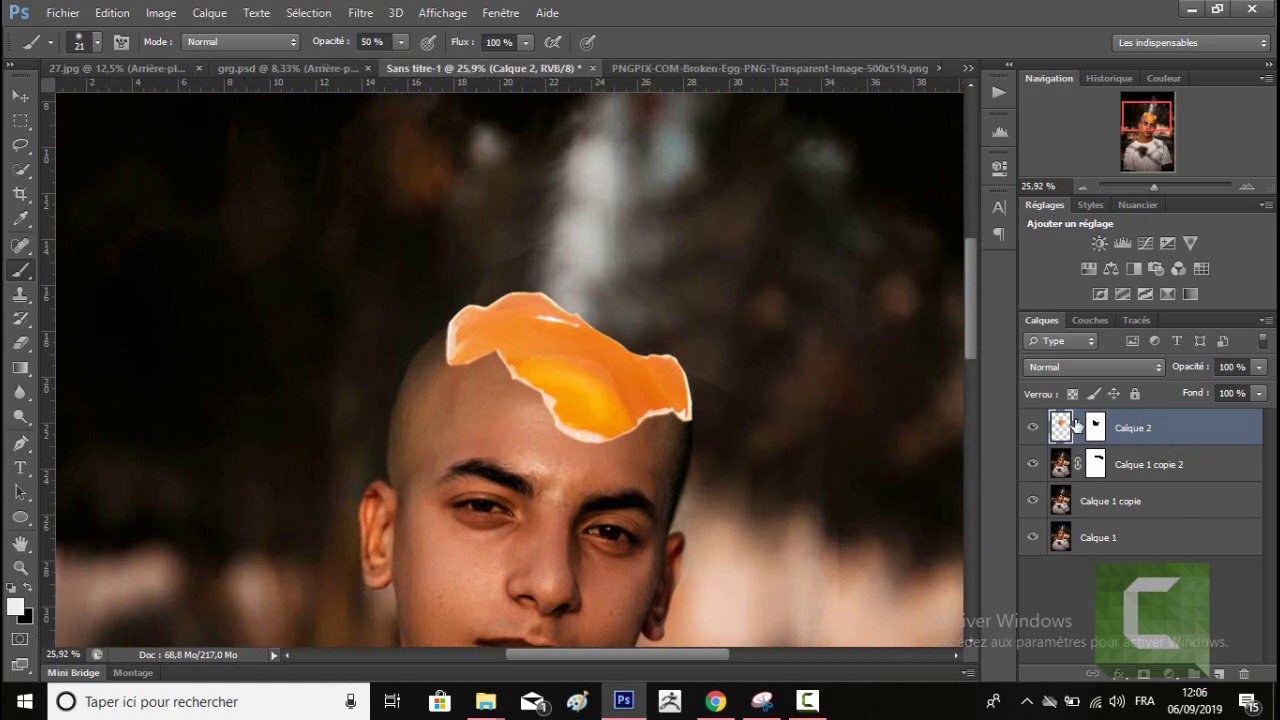
pyautogui.press('v')
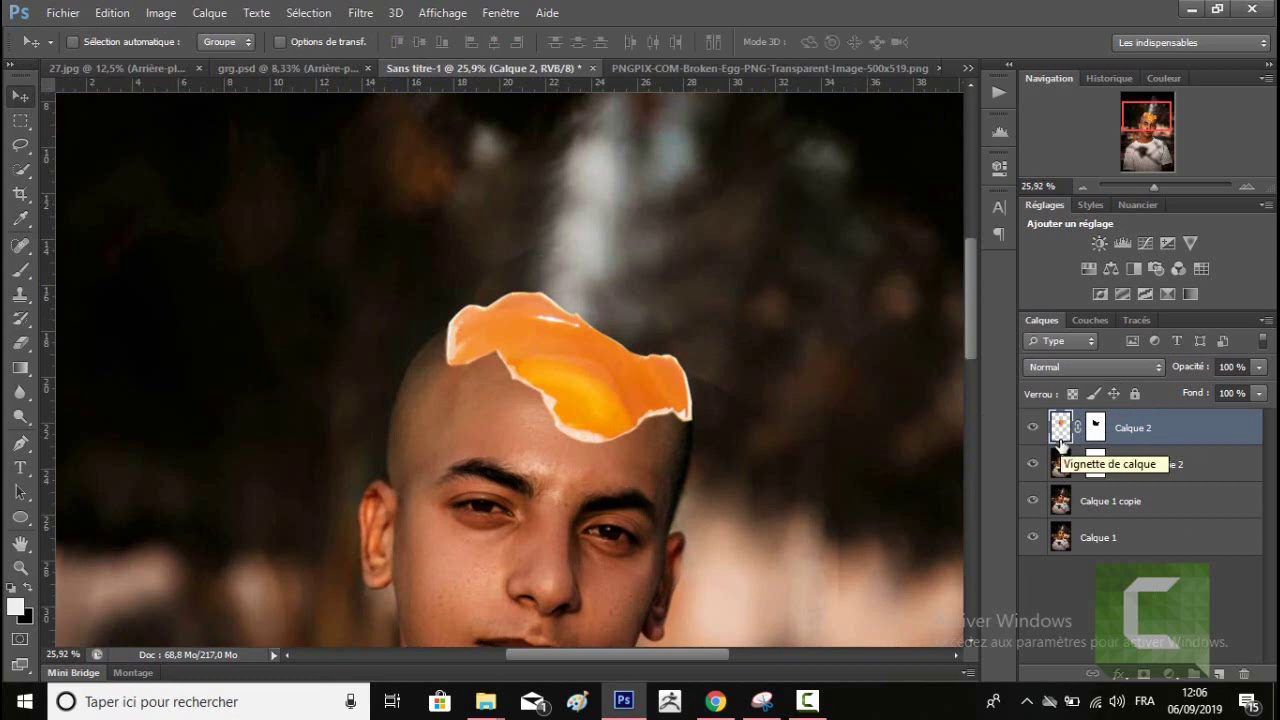
pyautogui.click(1061, 462)
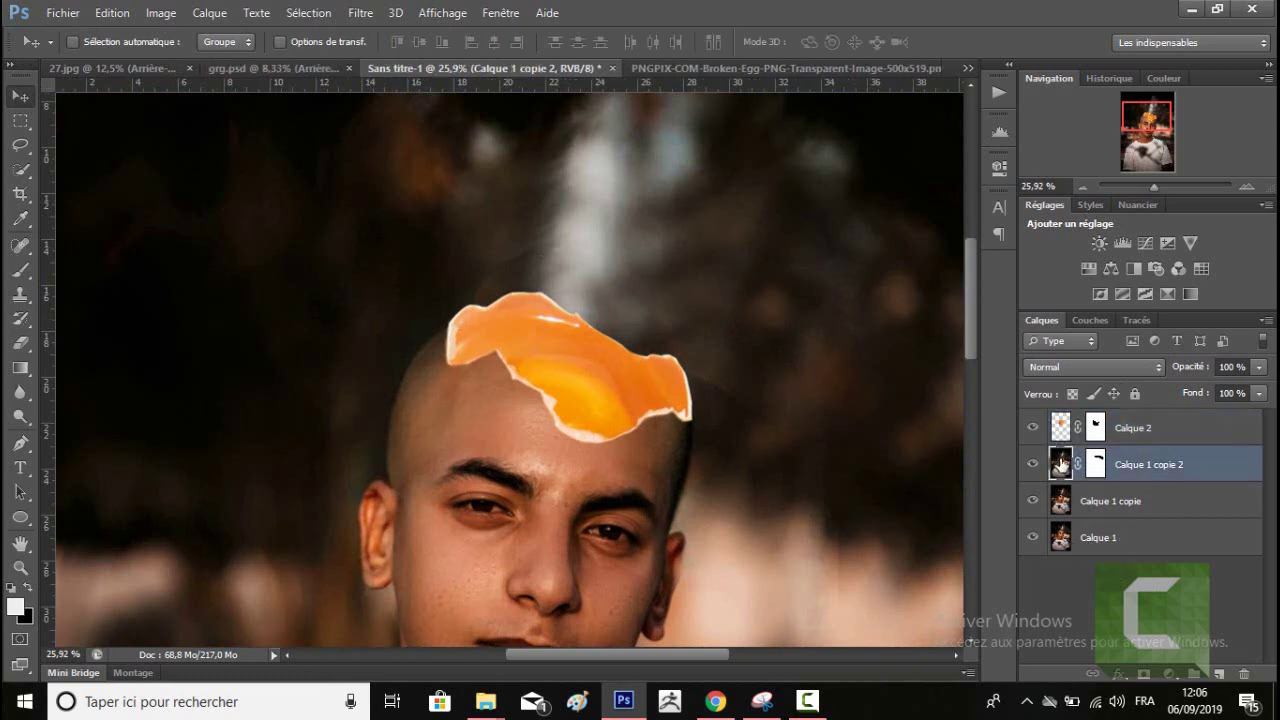
pyautogui.click(1062, 430)
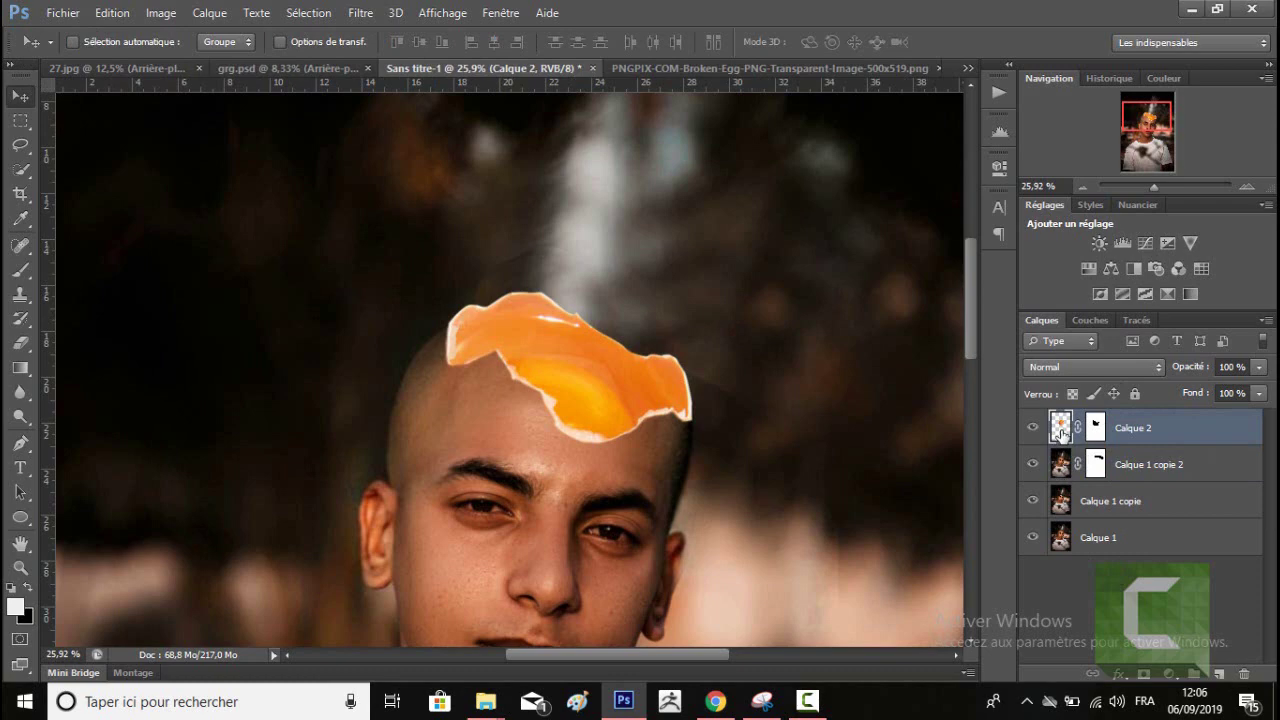
# Add a Courbes adjustment clipped to Calque 2, pulling the curve down to darken the egg and its shadows.
pyautogui.click(1178, 670)
pyautogui.click(1118, 371)
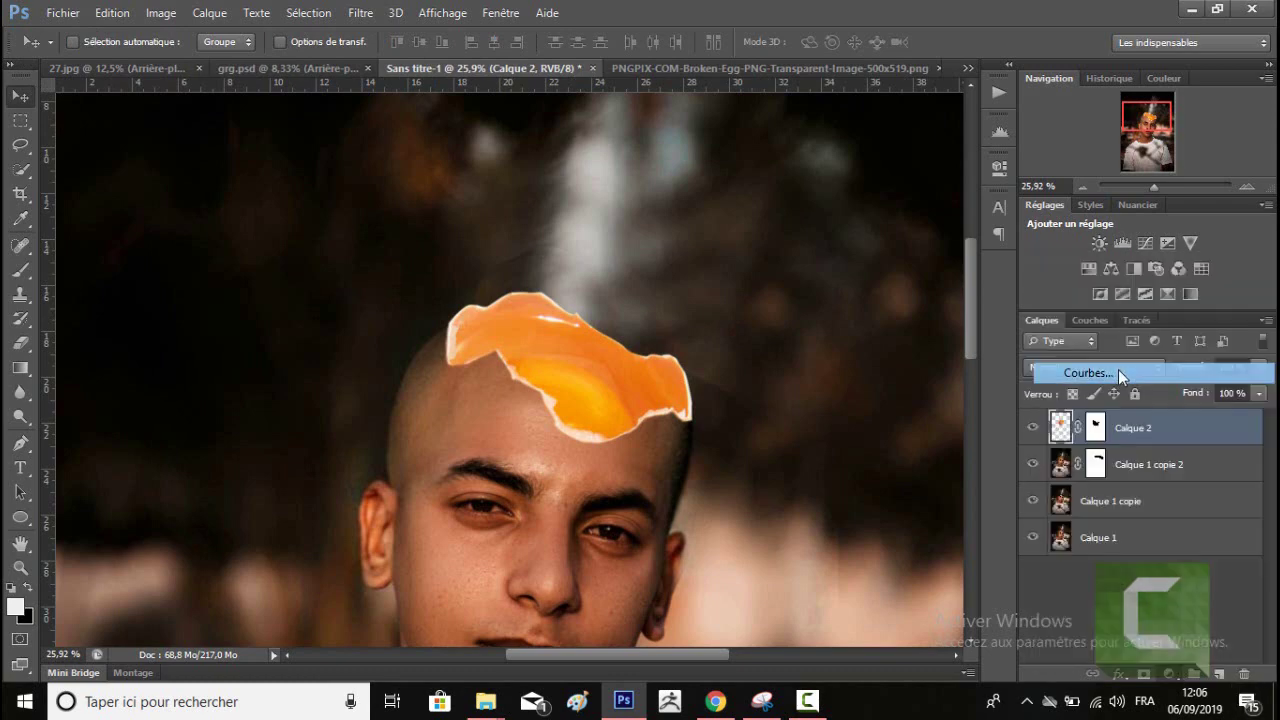
pyautogui.moveTo(879, 321); pyautogui.dragTo(883, 329)
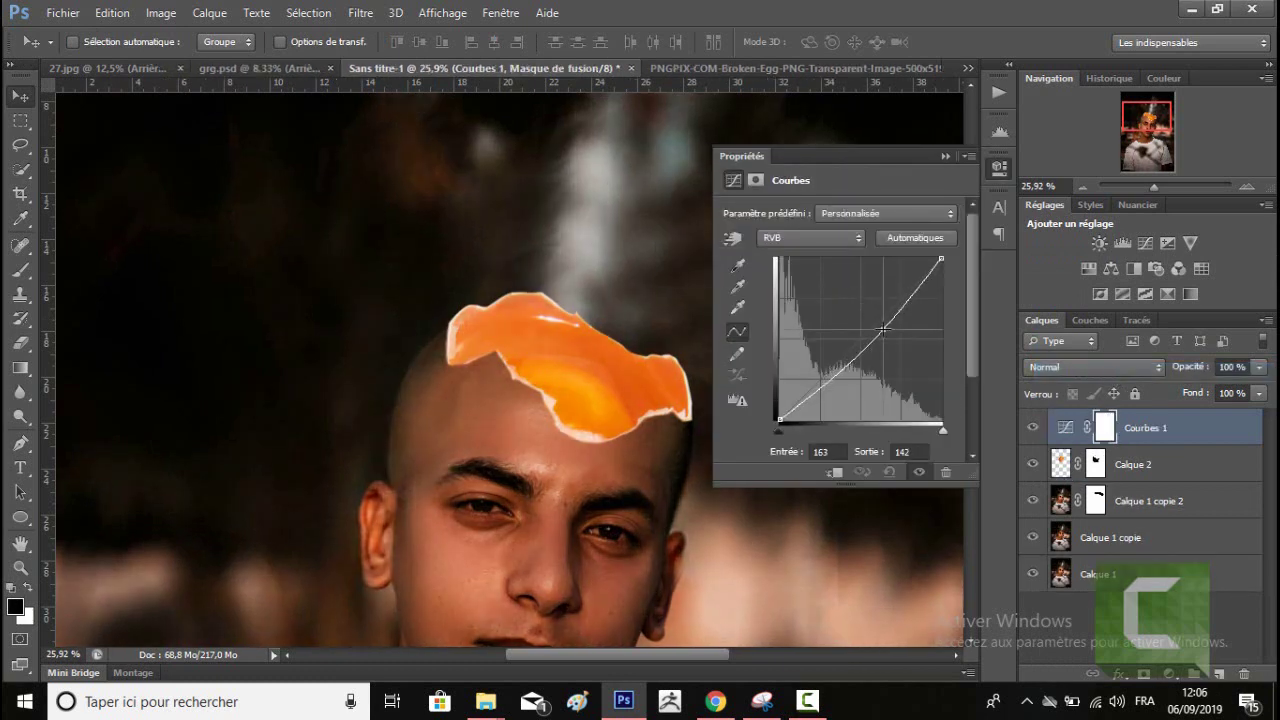
pyautogui.click(837, 476)
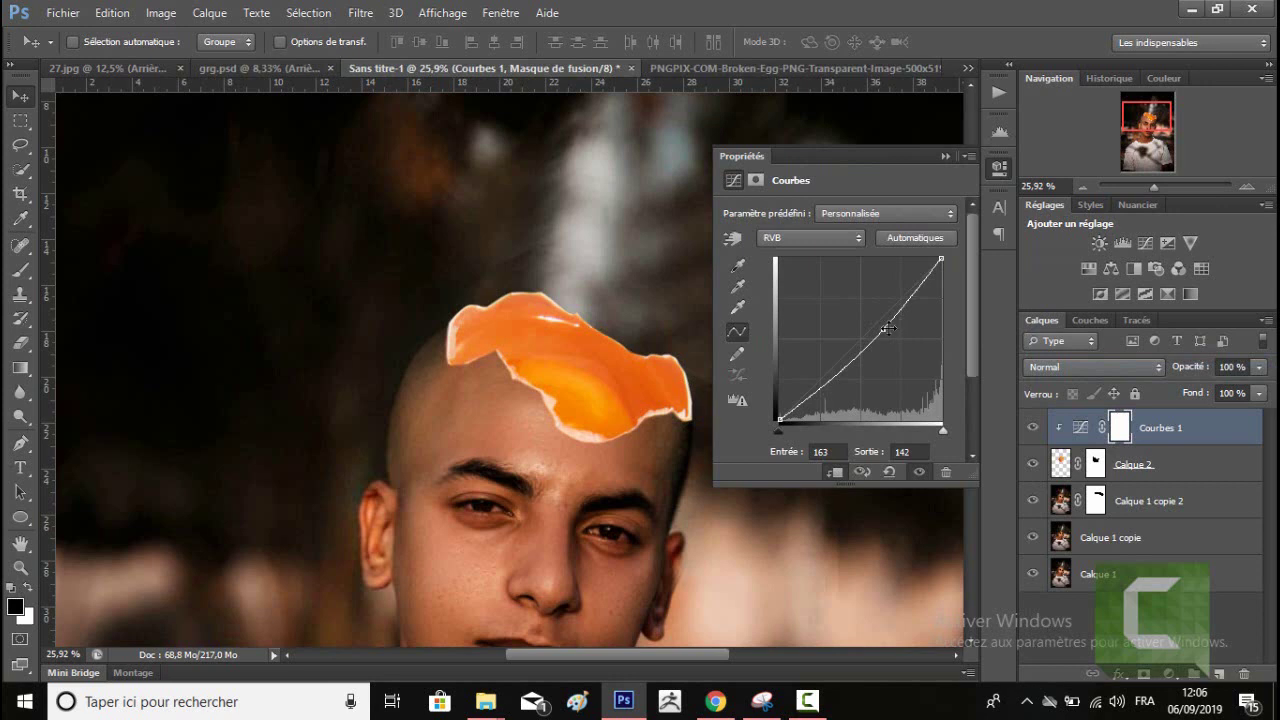
pyautogui.moveTo(888, 328)
pyautogui.mouseDown()
pyautogui.moveTo(896, 351)
pyautogui.moveTo(887, 292)
pyautogui.moveTo(897, 305)
pyautogui.mouseUp()
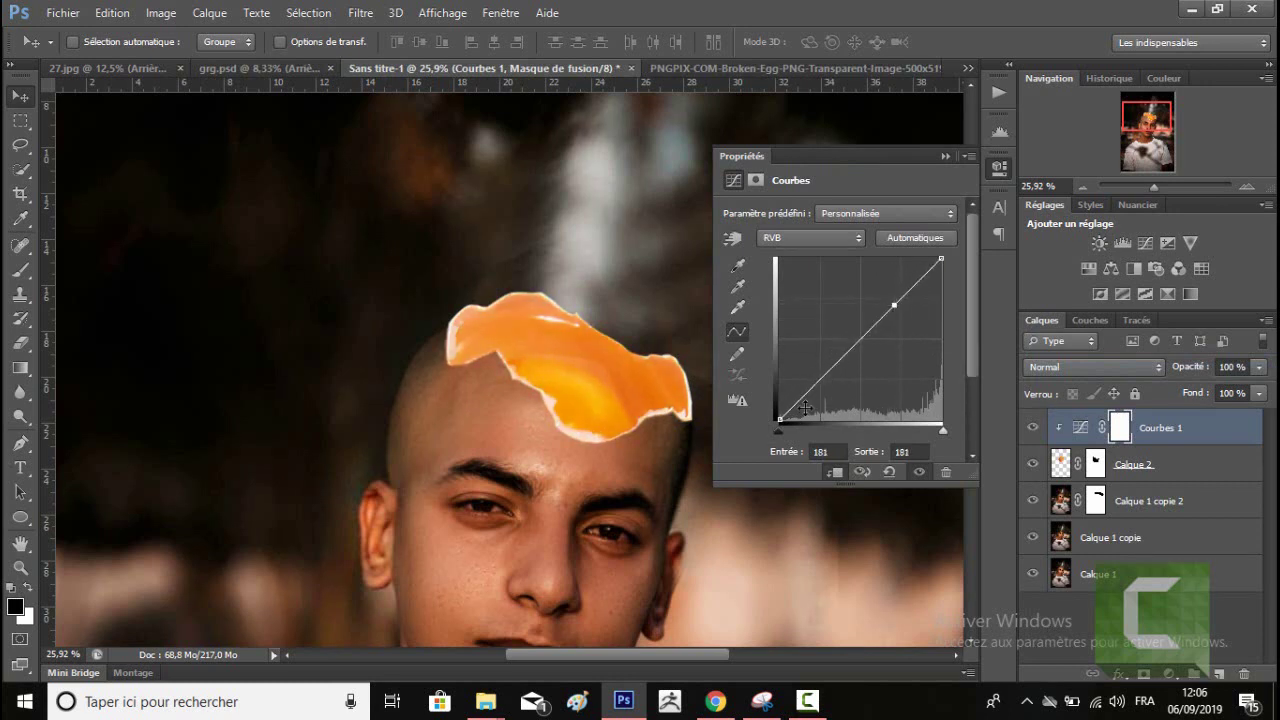
pyautogui.moveTo(807, 390); pyautogui.dragTo(809, 395)
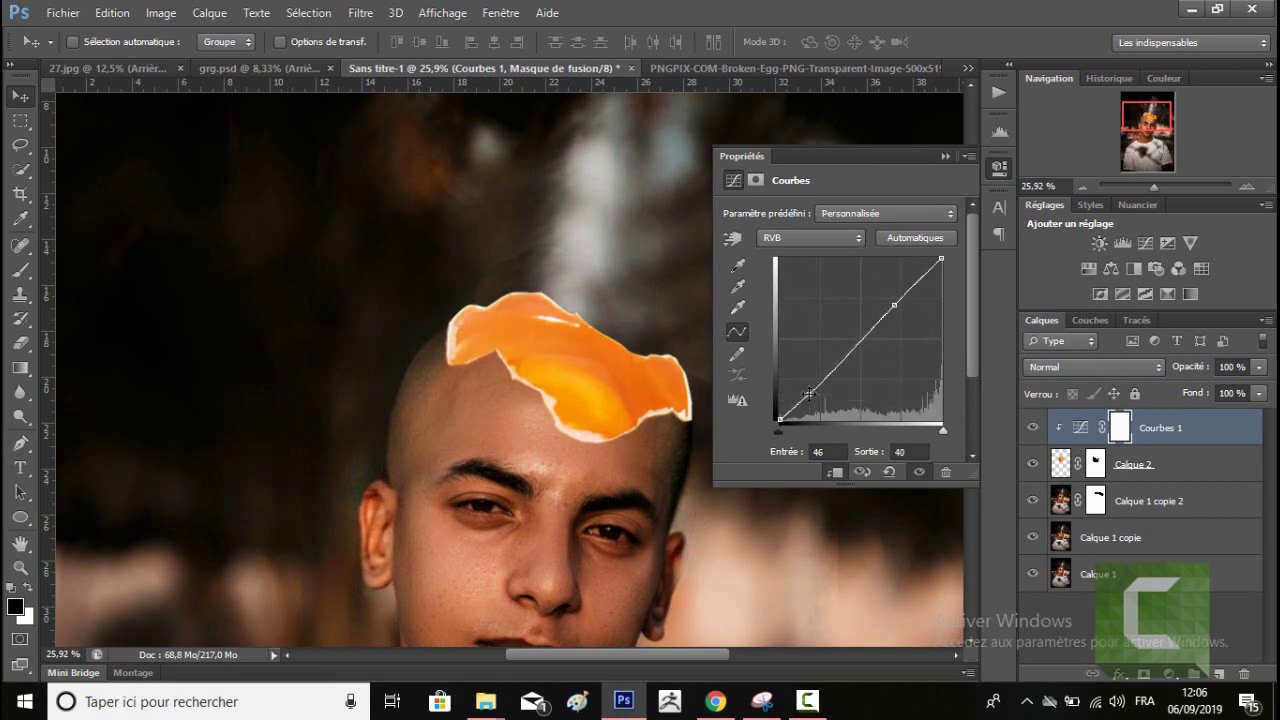
pyautogui.click(946, 157)
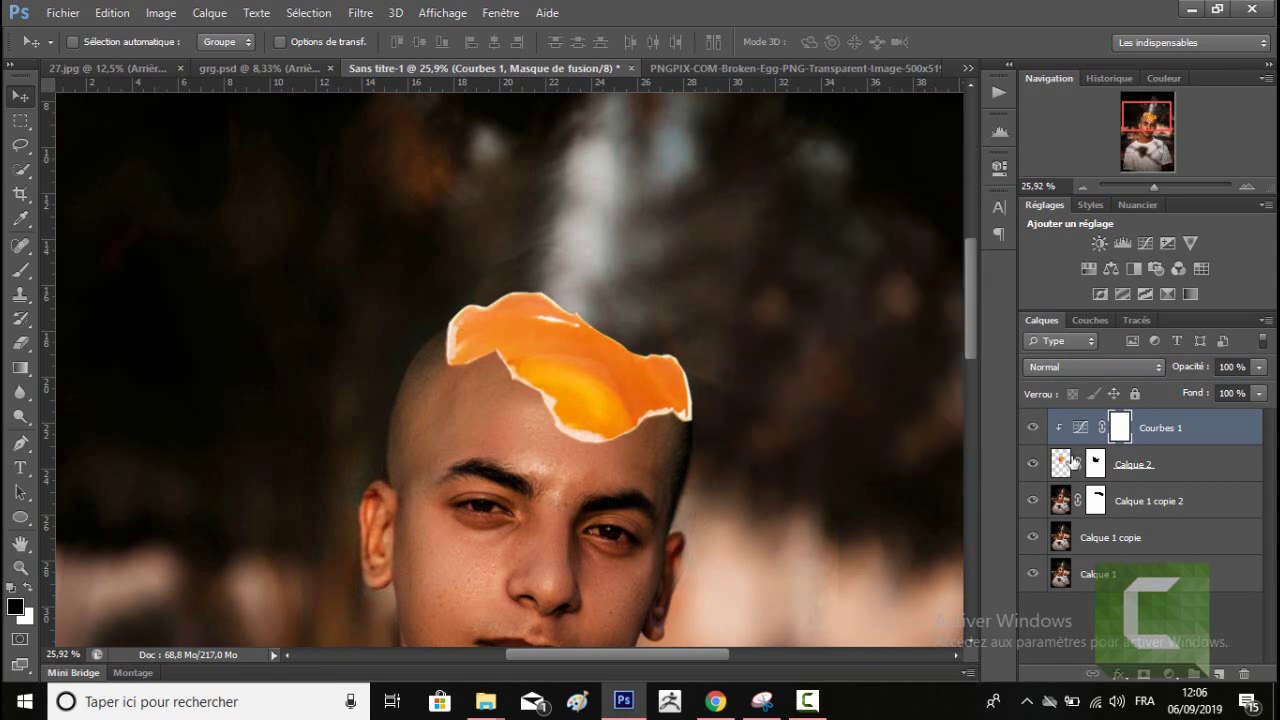
pyautogui.click(1170, 674)
# Add Courbes 2 above Courbes 1 with the upper curve point pulled slightly down.
pyautogui.click(1113, 366)
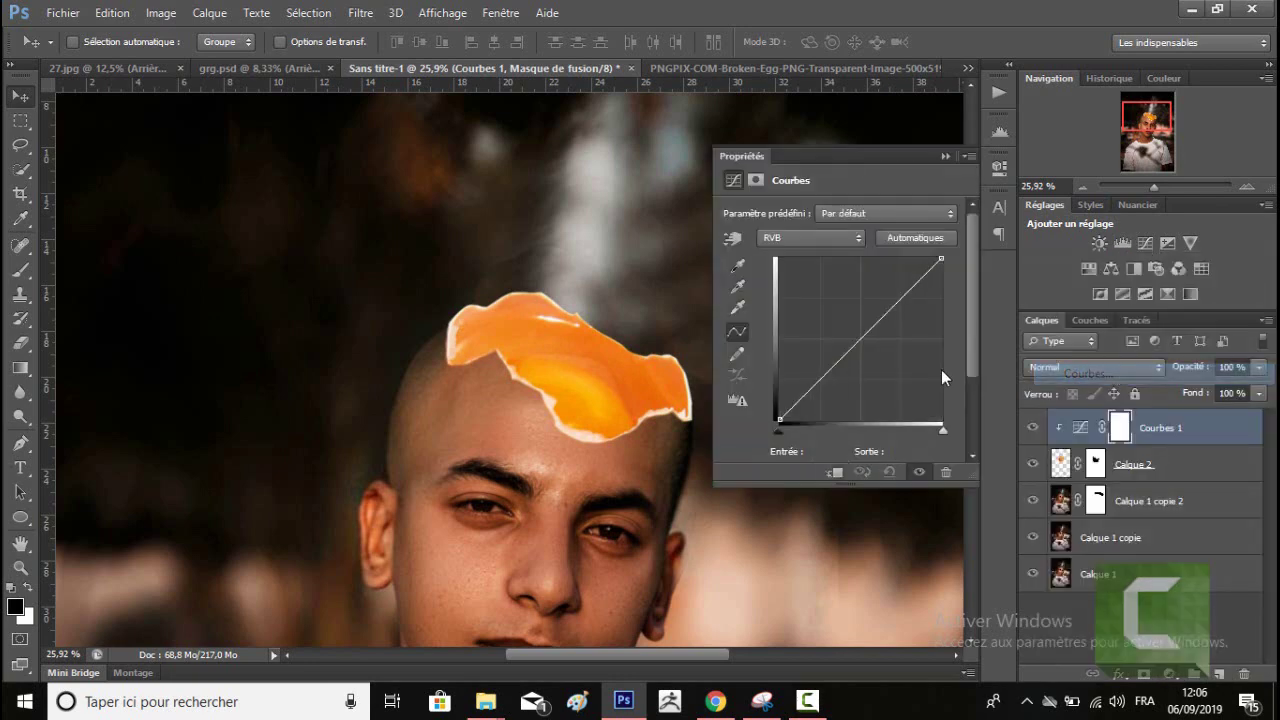
pyautogui.moveTo(904, 290)
pyautogui.mouseDown()
pyautogui.moveTo(914, 303)
pyautogui.moveTo(909, 293)
pyautogui.mouseUp()
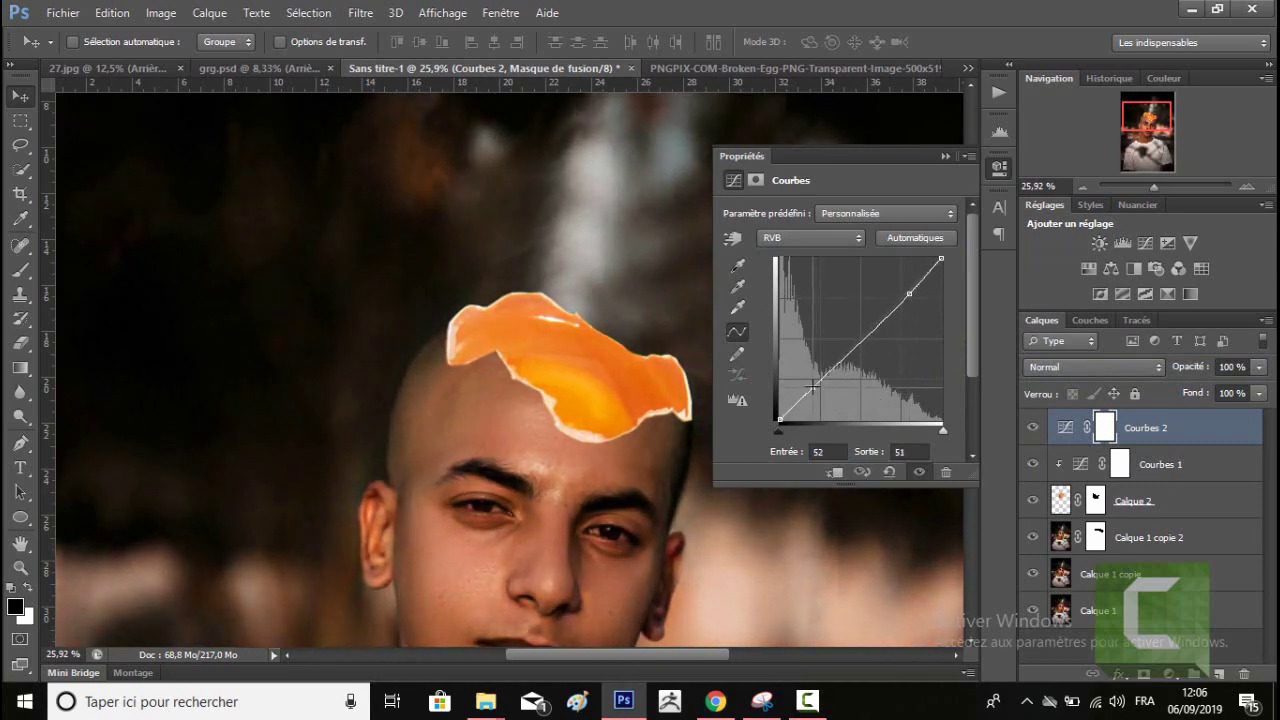
pyautogui.click(945, 156)
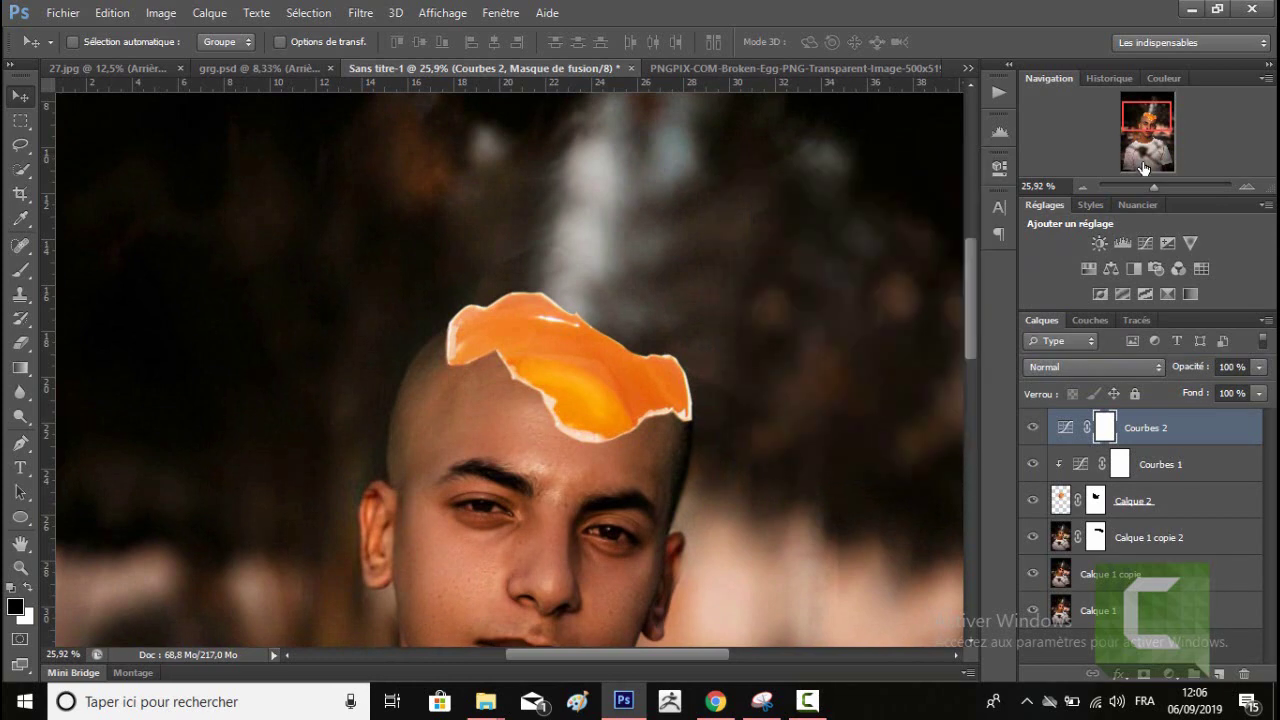
pyautogui.moveTo(1146, 188); pyautogui.dragTo(1181, 186)
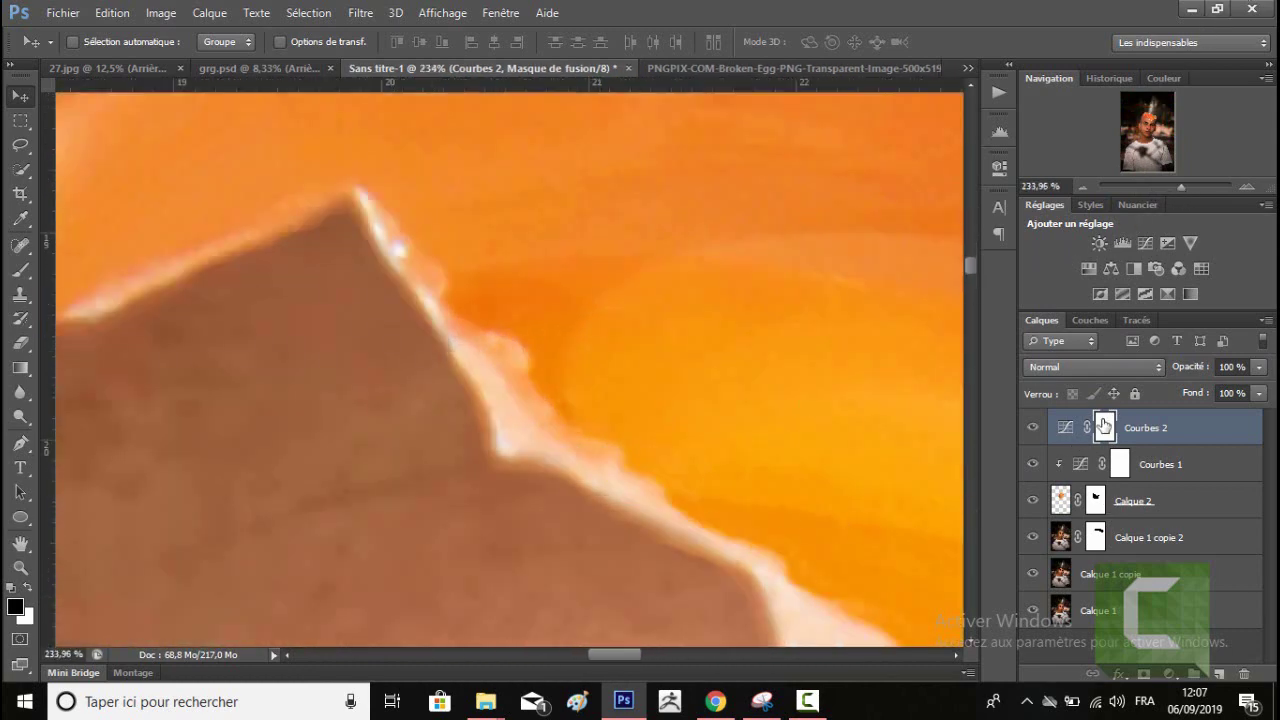
# Add a new empty layer, Calque 3, clipped to the egg layer Calque 2.
pyautogui.click(1167, 514)
pyautogui.click(1220, 677)
pyautogui.rightClick(1116, 508)
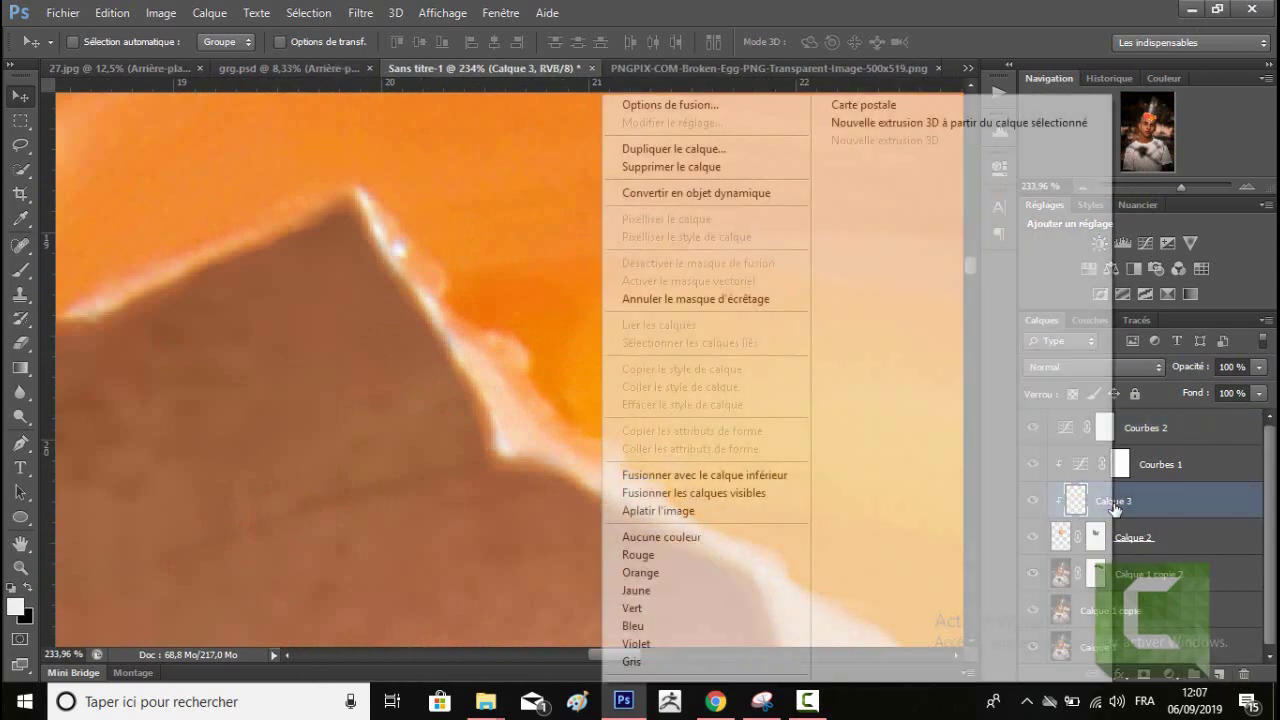
pyautogui.click(700, 297)
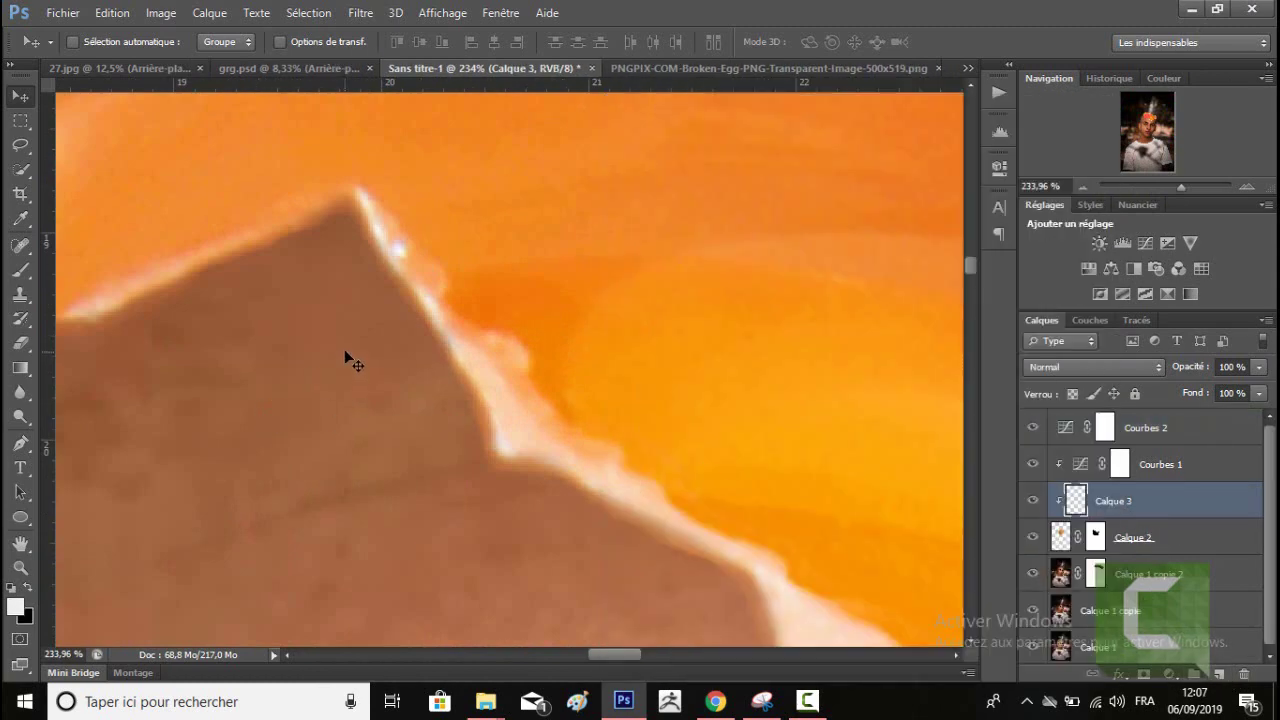
# Choose the Mixer Brush and sample the brown scalp skin colour.
pyautogui.press('b')
pyautogui.rightClick(18, 272)
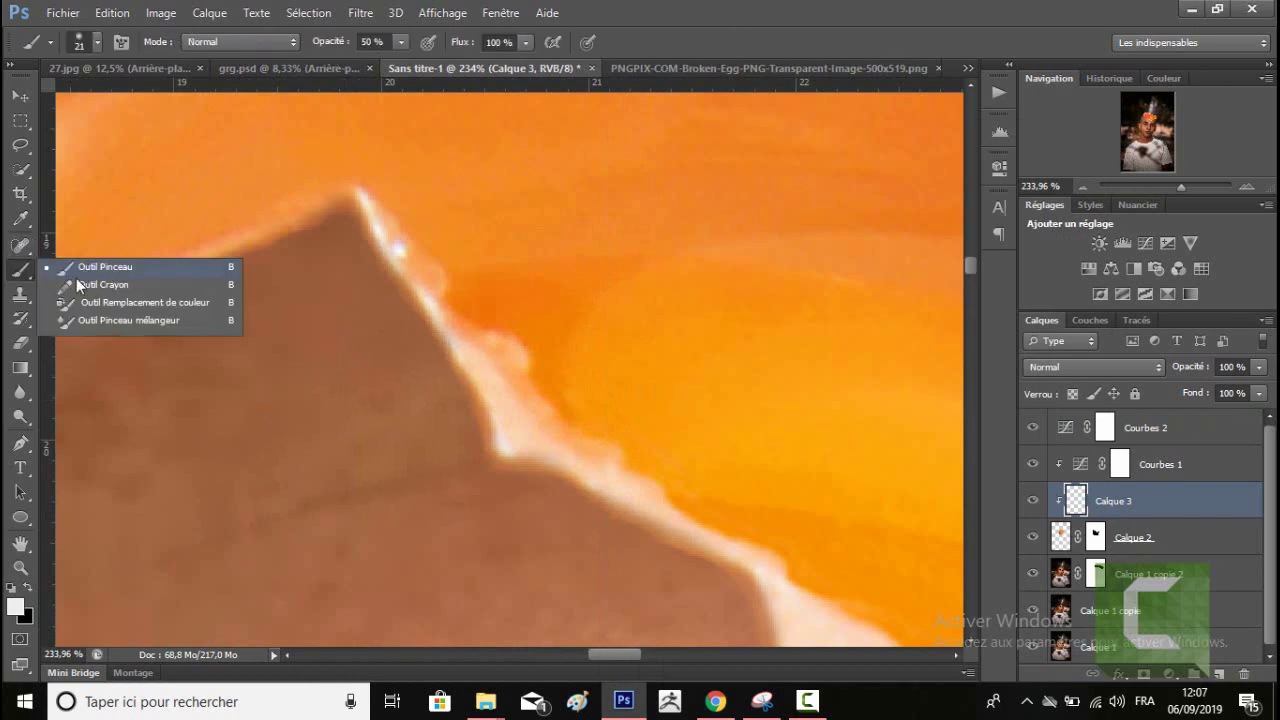
pyautogui.click(111, 318)
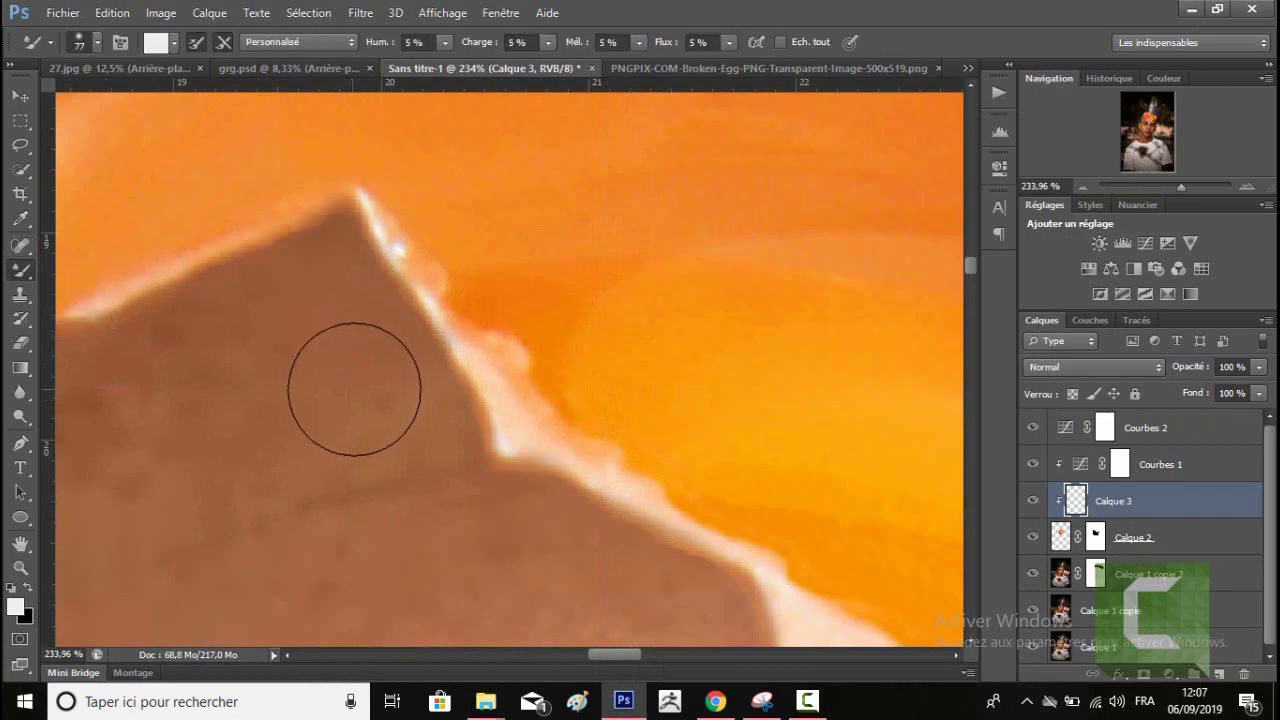
pyautogui.press('i')
pyautogui.moveTo(363, 379); pyautogui.dragTo(440, 393)
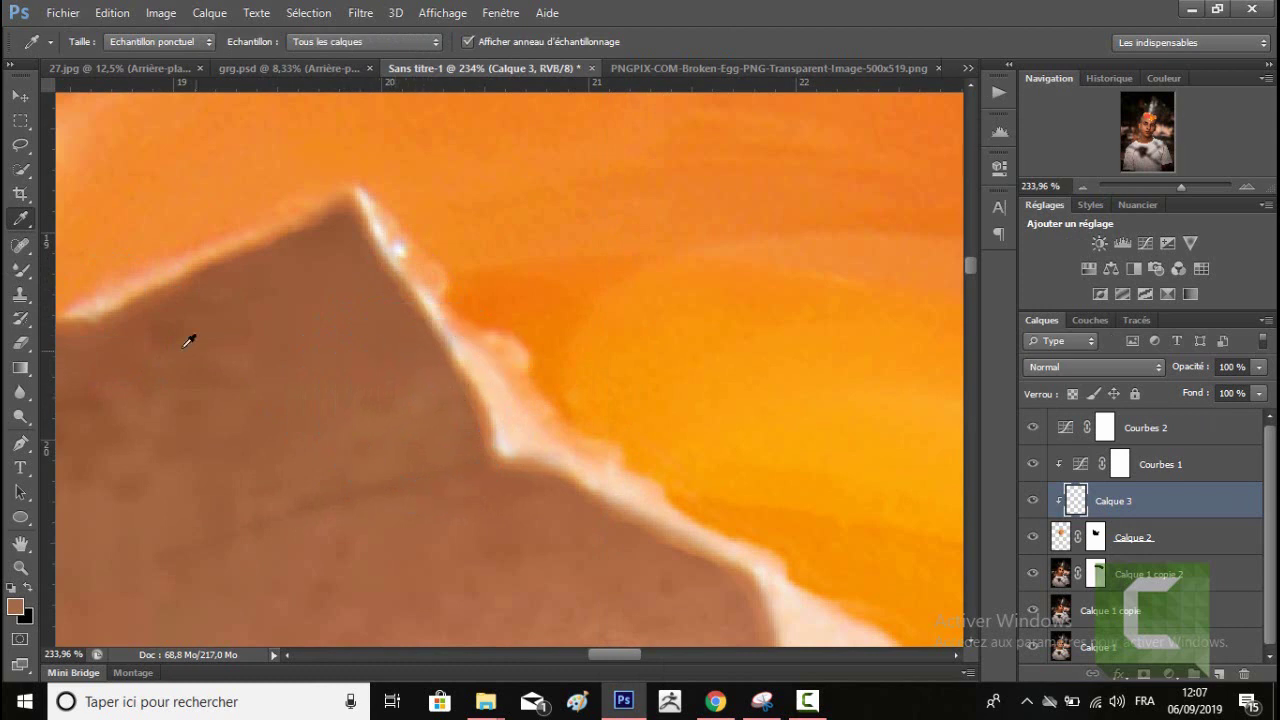
# Set the brush opacity to 21%, then switch to the Mixer Brush at 17 px.
pyautogui.rightClick(29, 265)
pyautogui.click(85, 266)
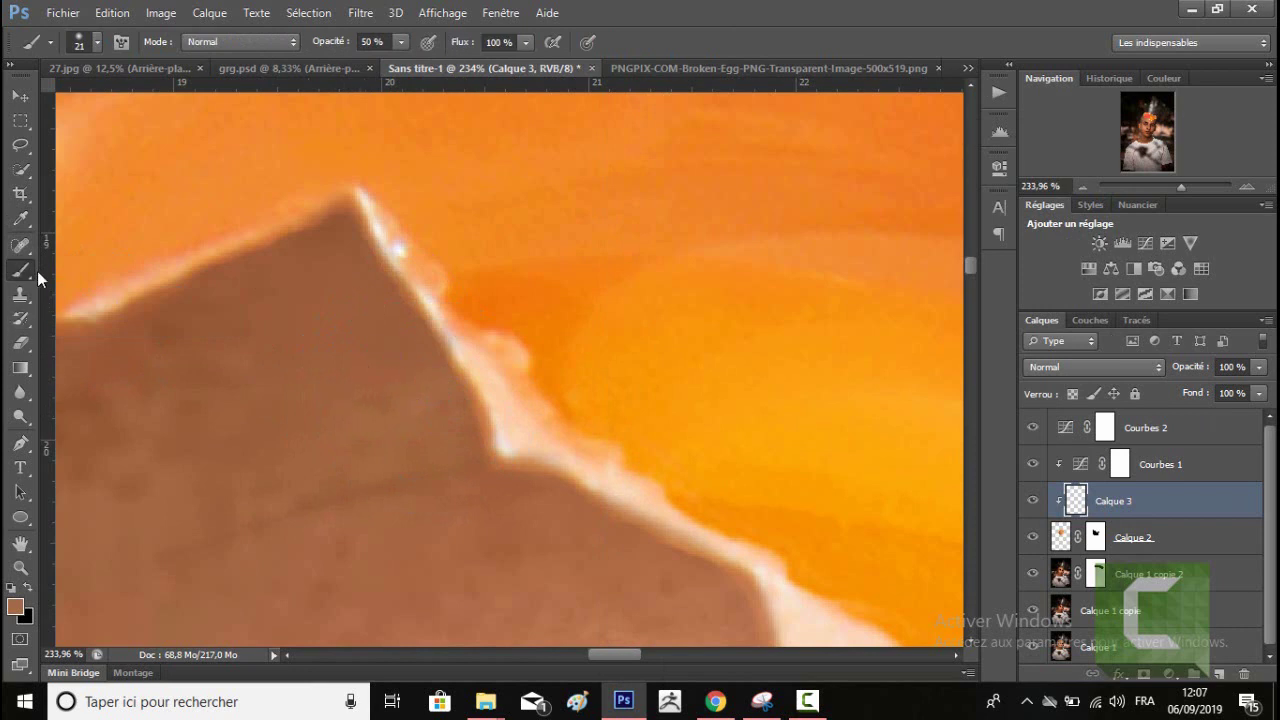
pyautogui.rightClick(37, 271)
pyautogui.click(85, 266)
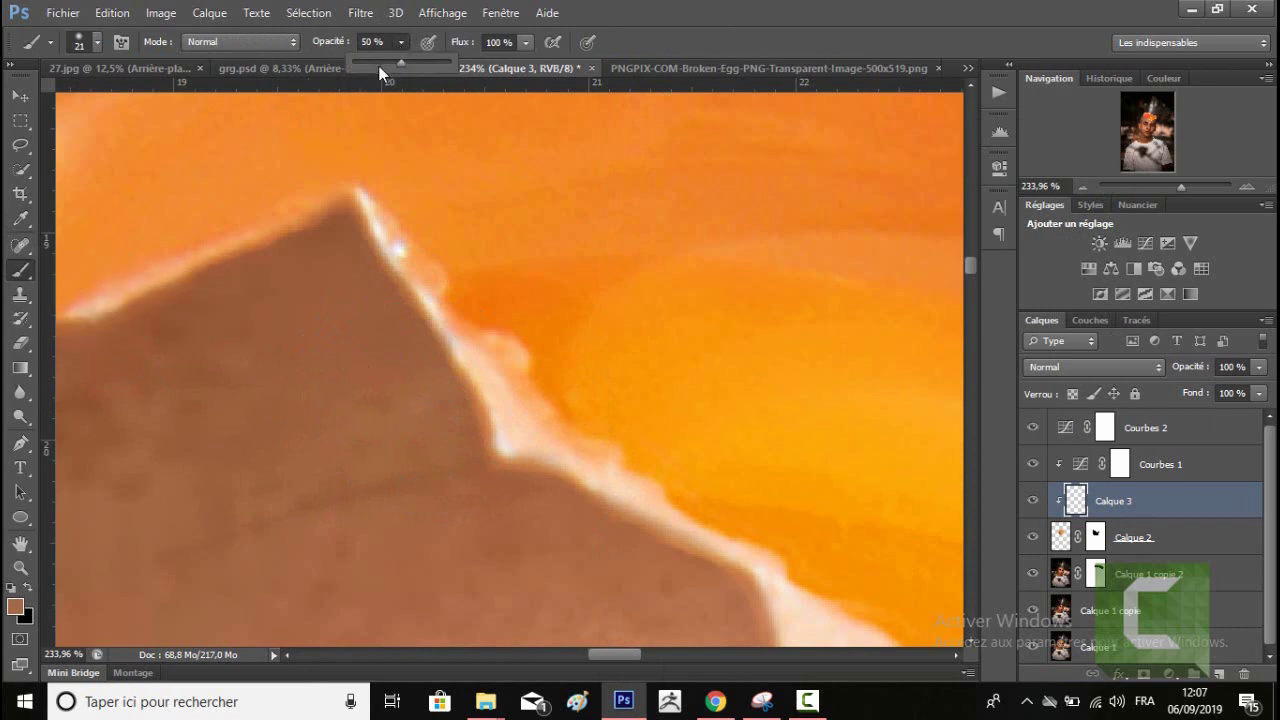
pyautogui.moveTo(372, 67); pyautogui.dragTo(374, 66)
pyautogui.click(469, 406)
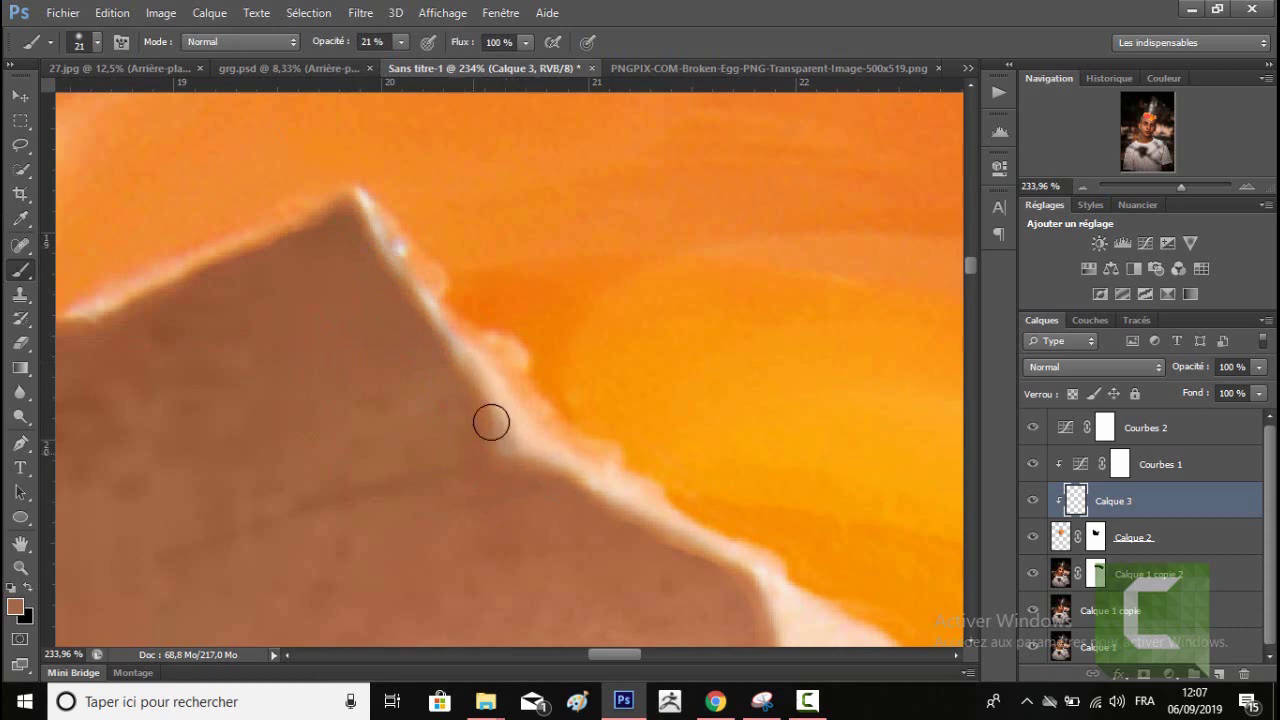
pyautogui.rightClick(20, 270)
pyautogui.click(130, 320)
pyautogui.moveTo(450, 465); pyautogui.dragTo(608, 526)
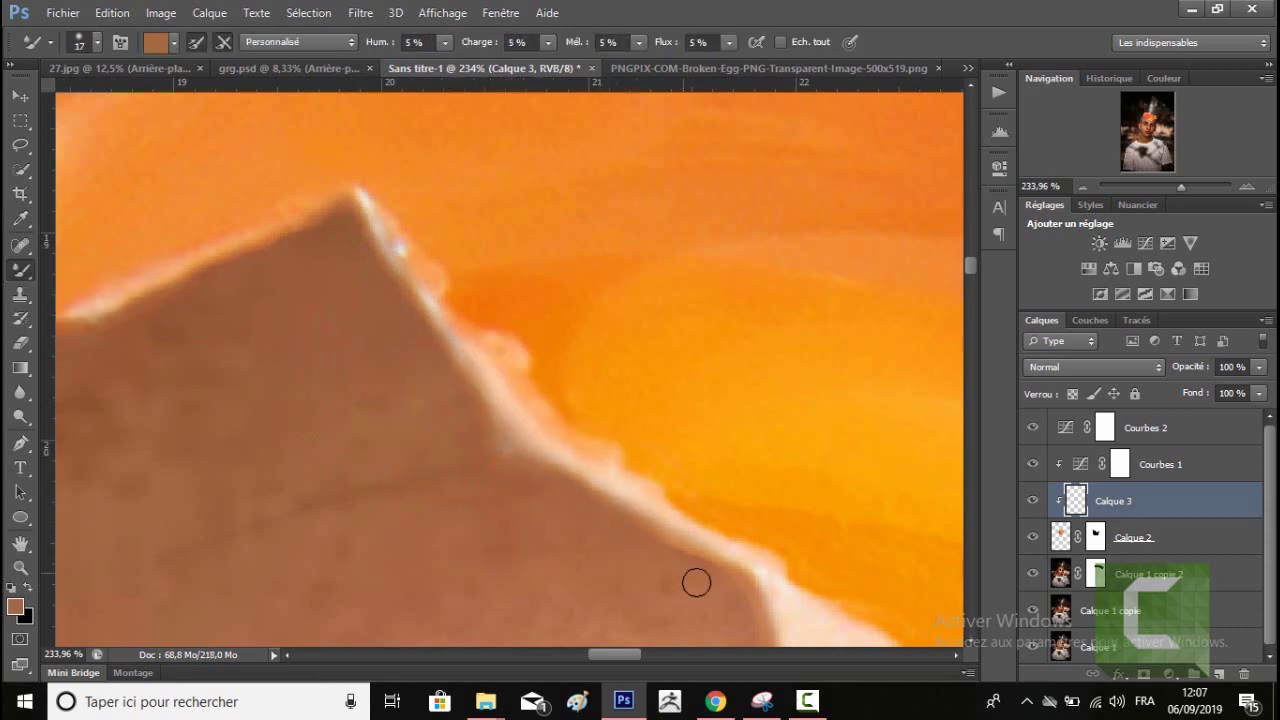
# Work along the eggshell's lower edge toward its right side, panning along the rim.
pyautogui.moveTo(565, 422); pyautogui.dragTo(345, 232)
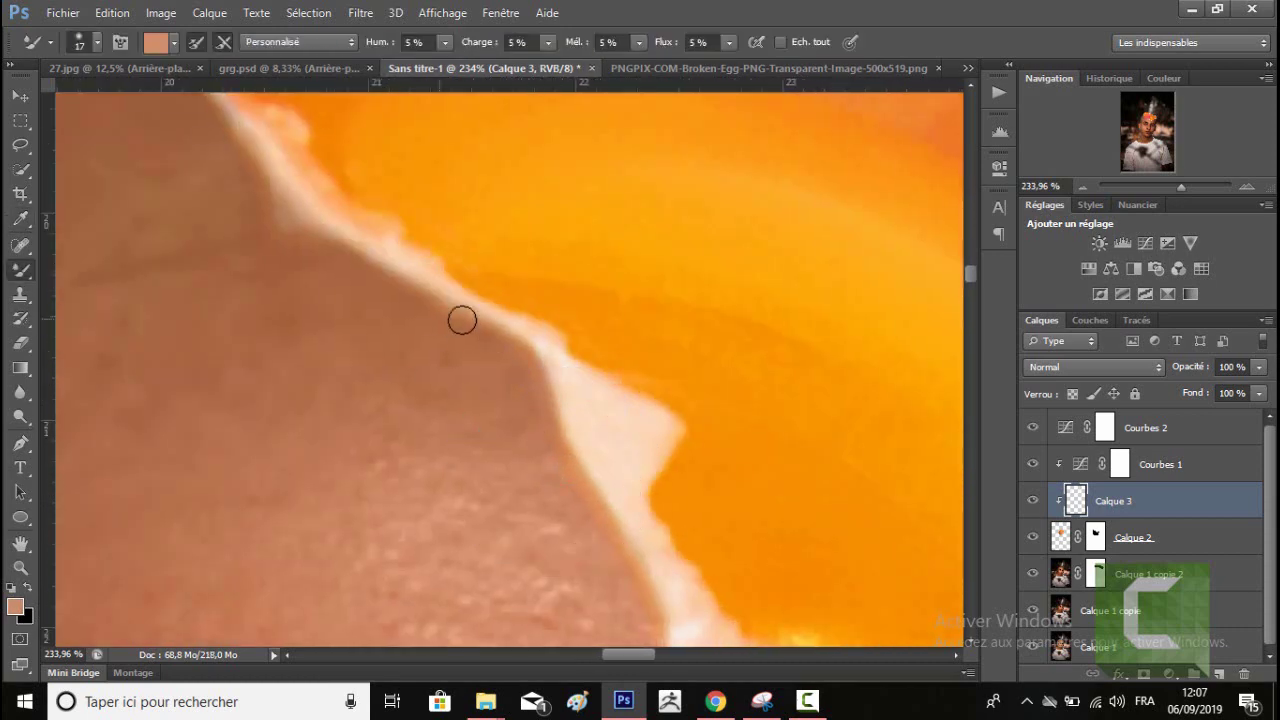
pyautogui.moveTo(491, 423); pyautogui.dragTo(328, 293)
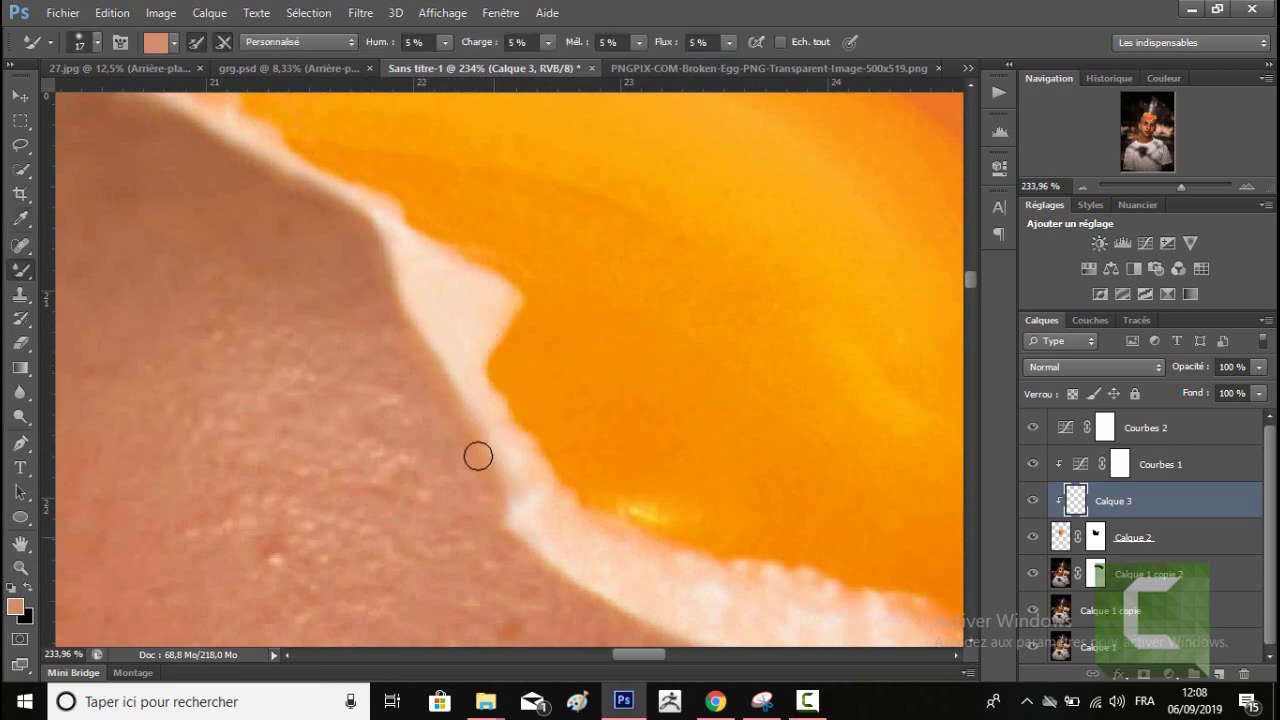
pyautogui.moveTo(478, 456); pyautogui.dragTo(389, 331)
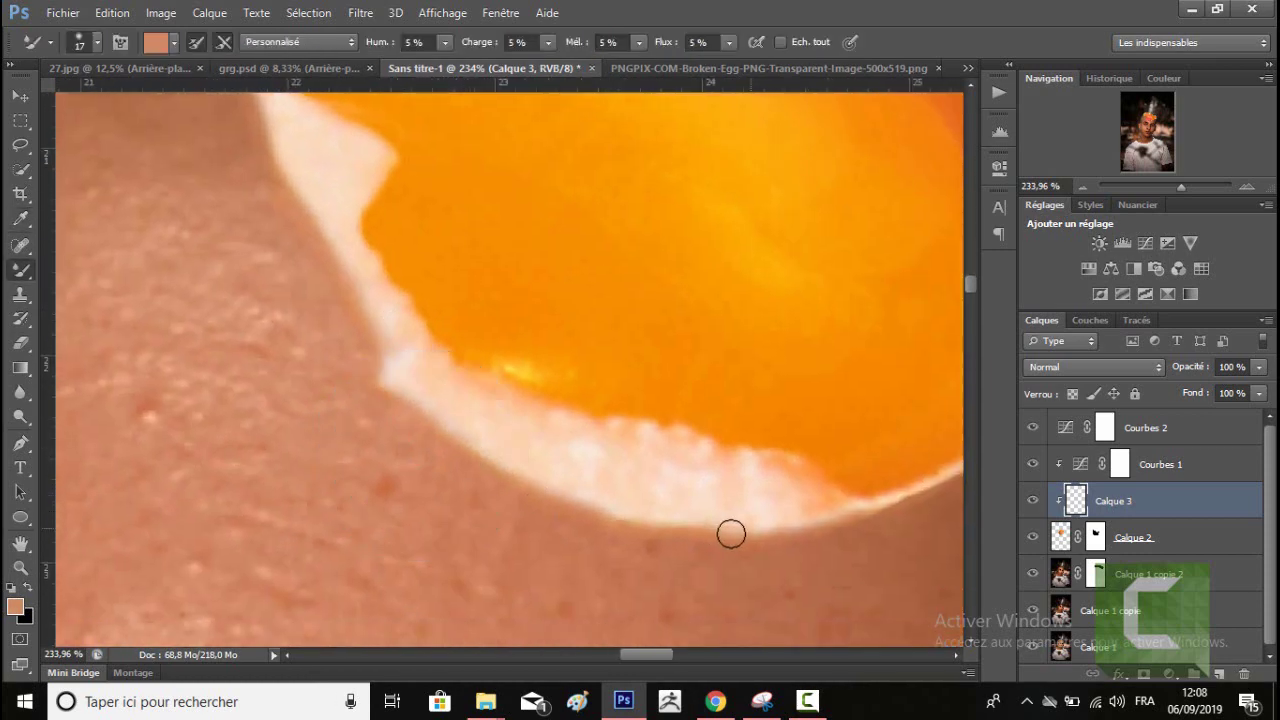
pyautogui.moveTo(854, 529); pyautogui.dragTo(554, 517)
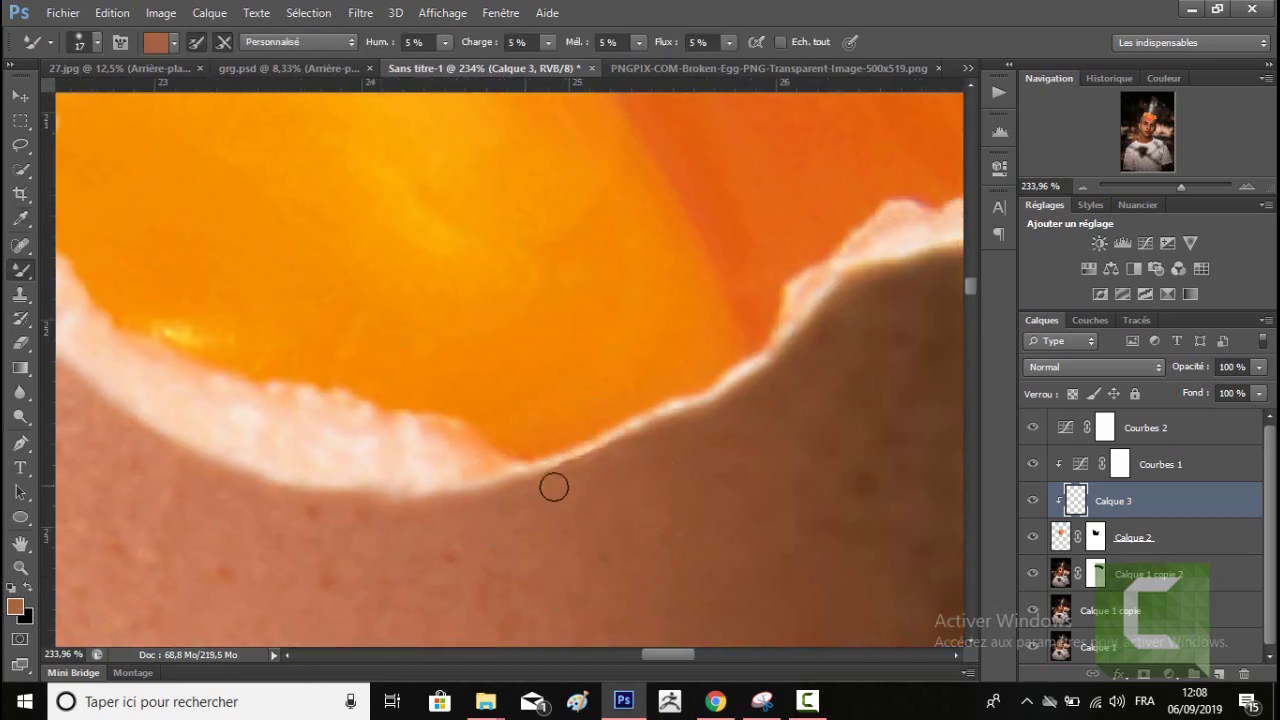
pyautogui.moveTo(663, 423); pyautogui.dragTo(527, 521)
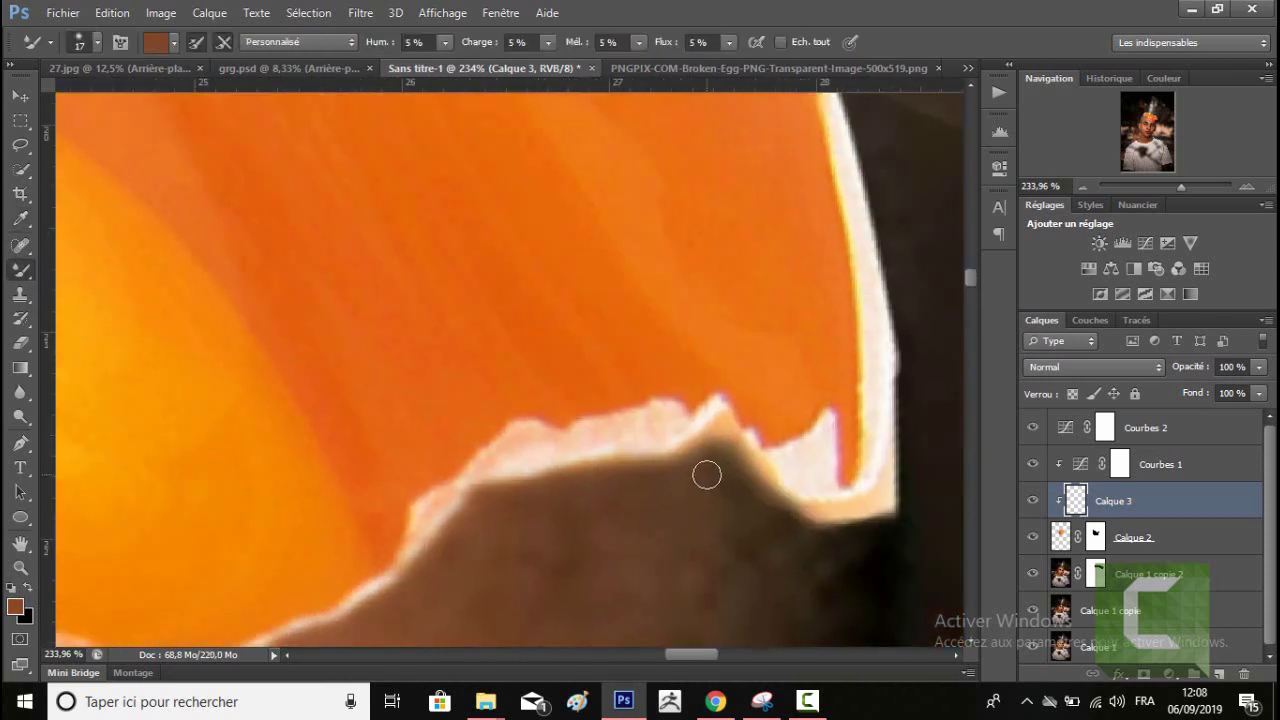
pyautogui.moveTo(894, 374); pyautogui.dragTo(706, 474)
# Paint brown over the shell edge near the peak and darken the notch with sampled background dark.
pyautogui.moveTo(700, 451)
pyautogui.mouseDown()
pyautogui.moveTo(634, 463)
pyautogui.moveTo(749, 457)
pyautogui.moveTo(731, 449)
pyautogui.moveTo(786, 514)
pyautogui.moveTo(681, 501)
pyautogui.mouseUp()
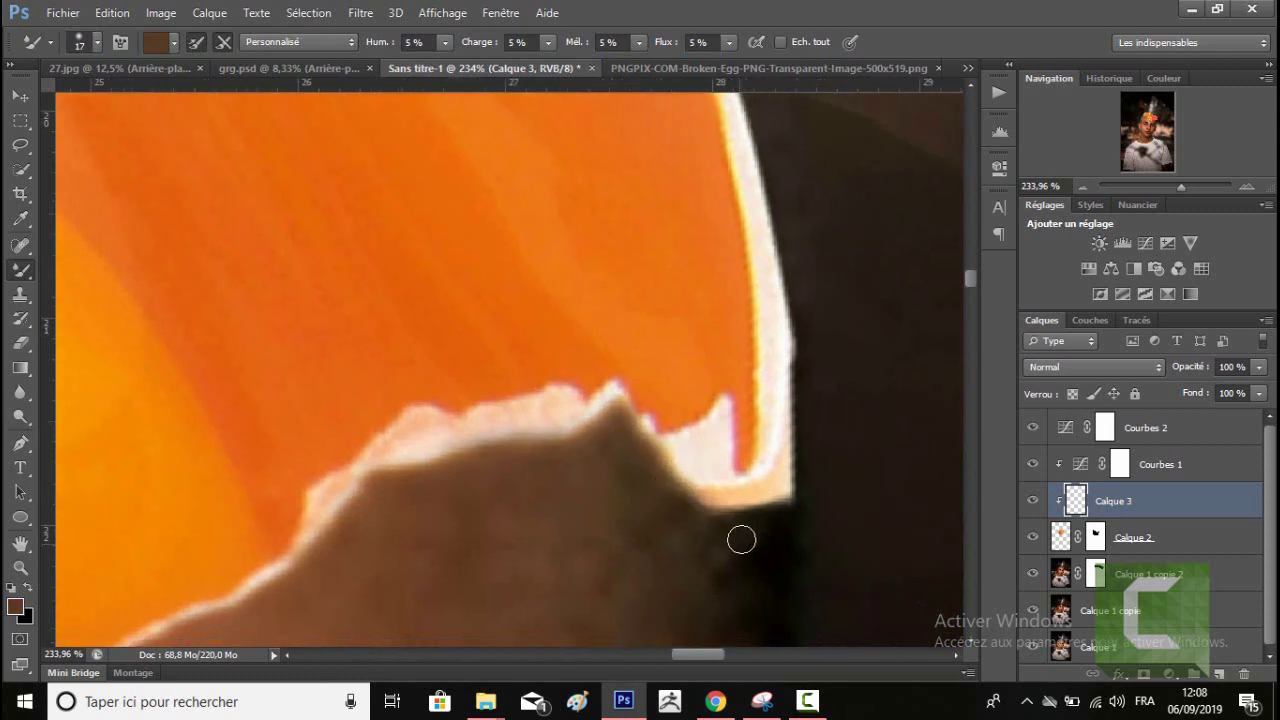
pyautogui.keyDown('alt'); pyautogui.click(740, 537); pyautogui.keyUp('alt')
pyautogui.moveTo(766, 506)
pyautogui.mouseDown()
pyautogui.moveTo(780, 486)
pyautogui.moveTo(686, 517)
pyautogui.moveTo(686, 503)
pyautogui.moveTo(811, 463)
pyautogui.moveTo(772, 506)
pyautogui.moveTo(632, 457)
pyautogui.mouseUp()
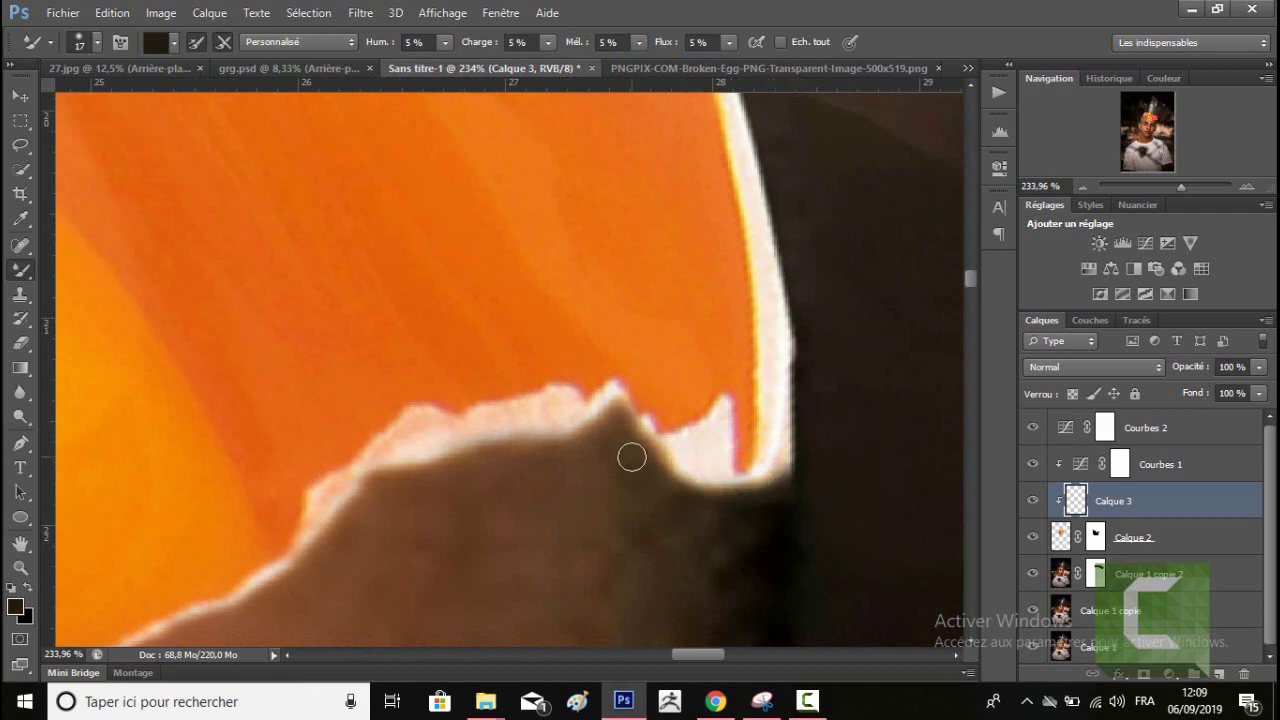
pyautogui.scroll(-5, 660, 462)
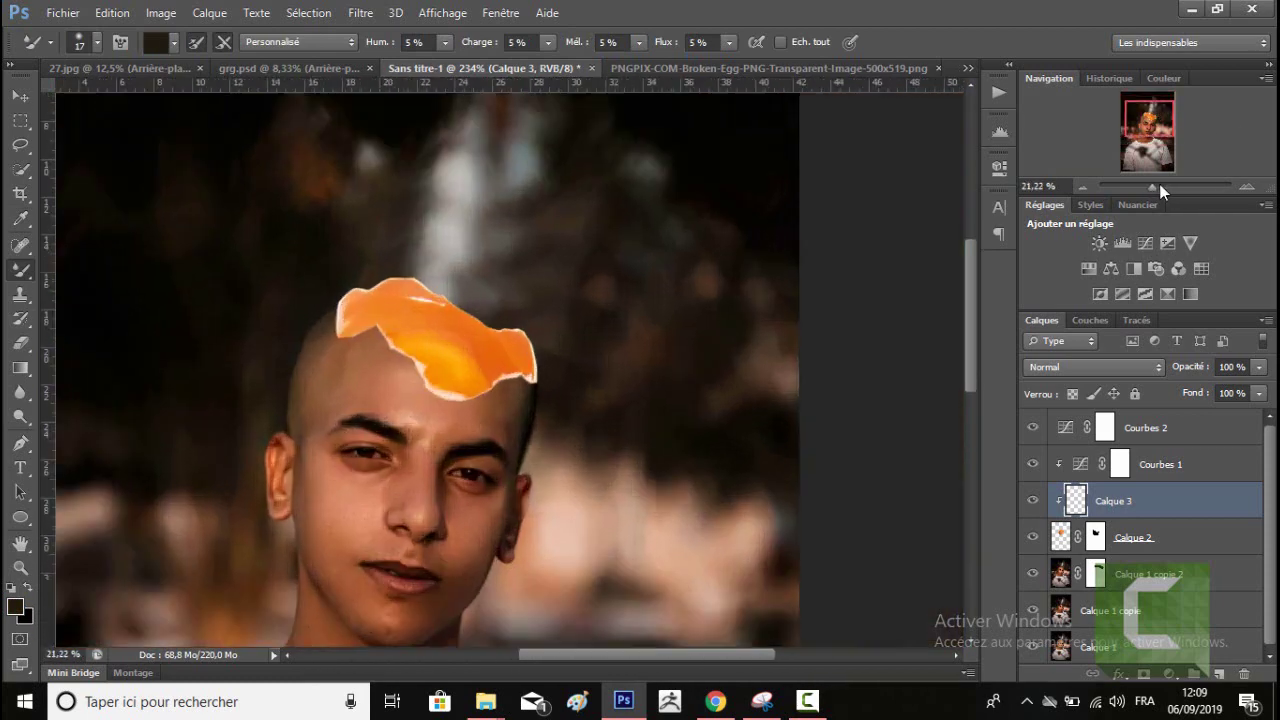
# Darken the bright halo along the egg's left edge and lower-left corner with the dark background colour.
pyautogui.scroll(4, 490, 326)
pyautogui.keyDown('alt'); pyautogui.click(491, 300); pyautogui.keyUp('alt')
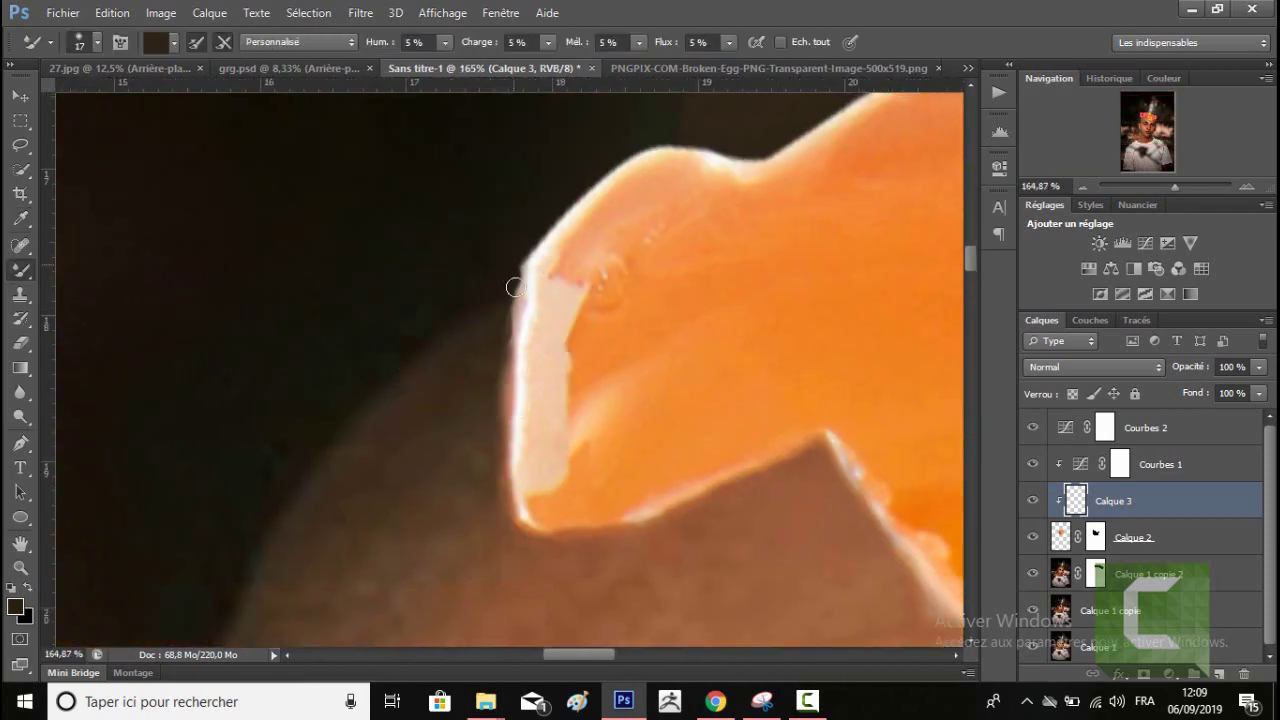
pyautogui.scroll(3, 516, 295)
pyautogui.scroll(2, 516, 295)
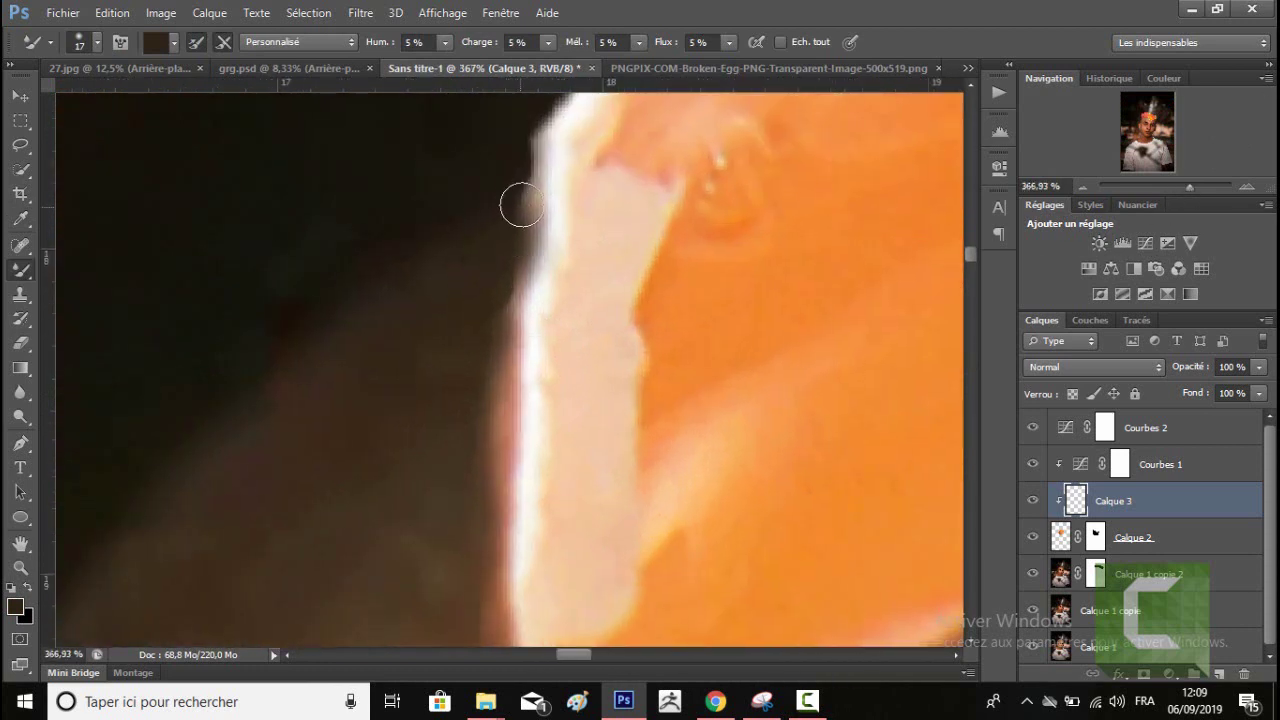
pyautogui.moveTo(472, 366)
pyautogui.mouseDown()
pyautogui.moveTo(486, 586)
pyautogui.moveTo(517, 194)
pyautogui.moveTo(530, 204)
pyautogui.mouseUp()
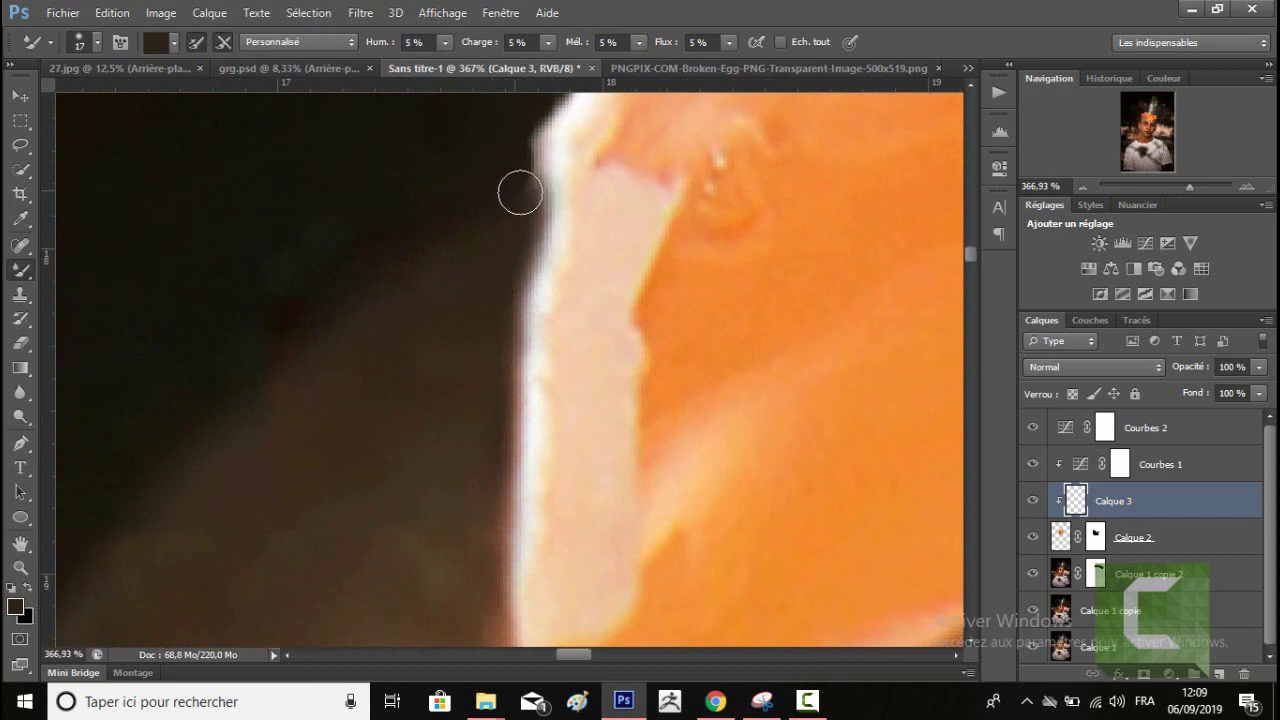
pyautogui.moveTo(605, 500); pyautogui.dragTo(550, 287)
pyautogui.moveTo(417, 397)
pyautogui.mouseDown()
pyautogui.moveTo(503, 560)
pyautogui.moveTo(431, 286)
pyautogui.moveTo(535, 577)
pyautogui.mouseUp()
# Erase excess paint near the lower-left edge at 38% eraser opacity, then resample scalp brown.
pyautogui.keyDown('alt'); pyautogui.click(413, 465); pyautogui.keyUp('alt')
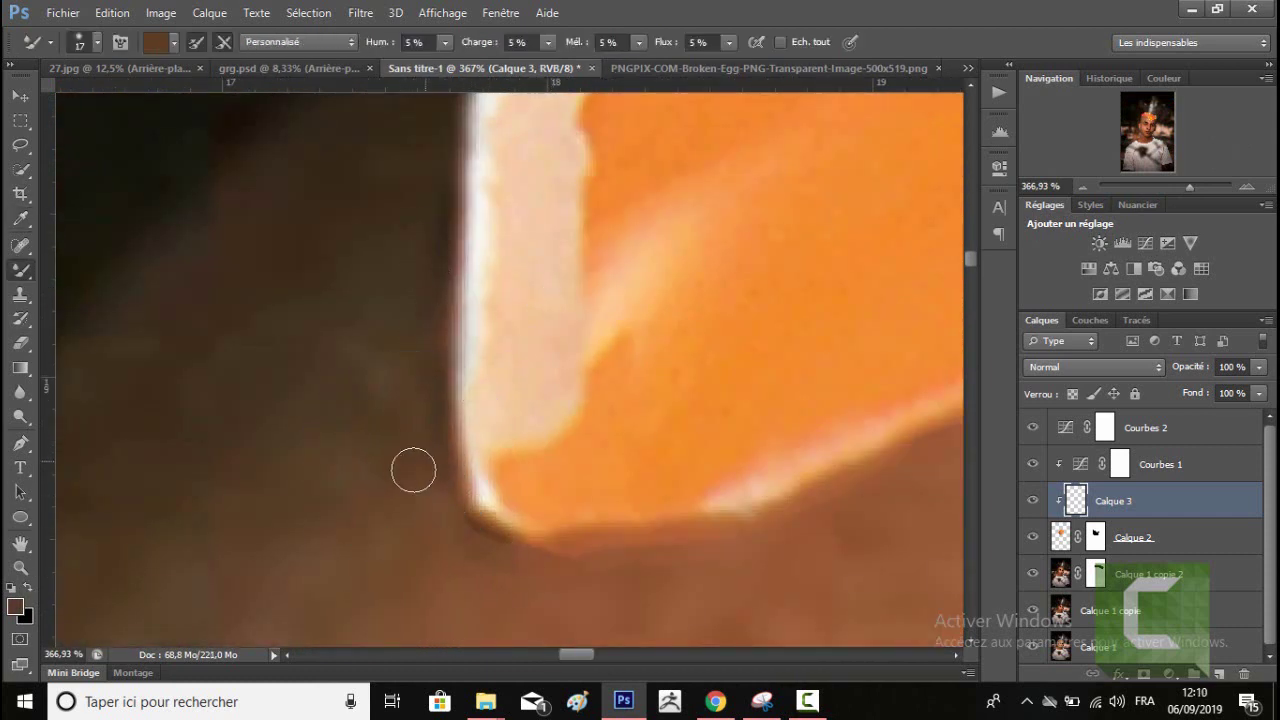
pyautogui.press('e')
pyautogui.moveTo(414, 434); pyautogui.dragTo(416, 495)
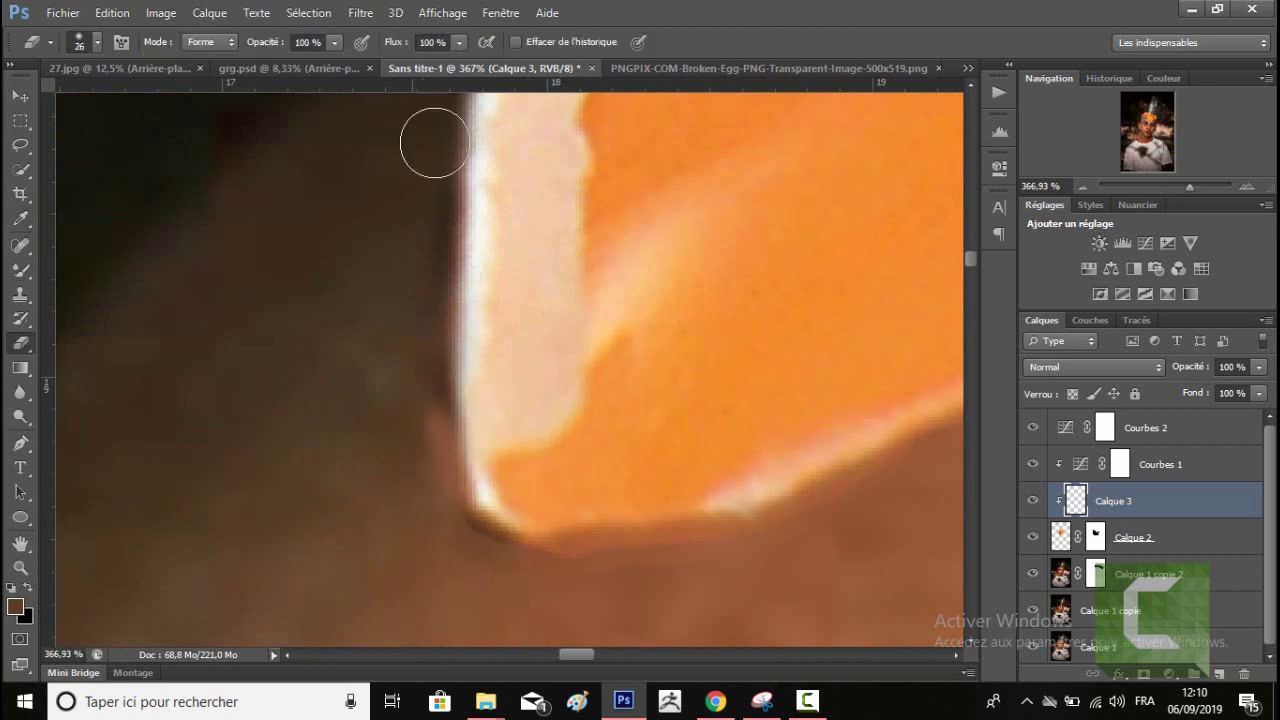
pyautogui.press('3')
pyautogui.press('8')
pyautogui.moveTo(400, 335); pyautogui.dragTo(445, 455)
pyautogui.press('b')
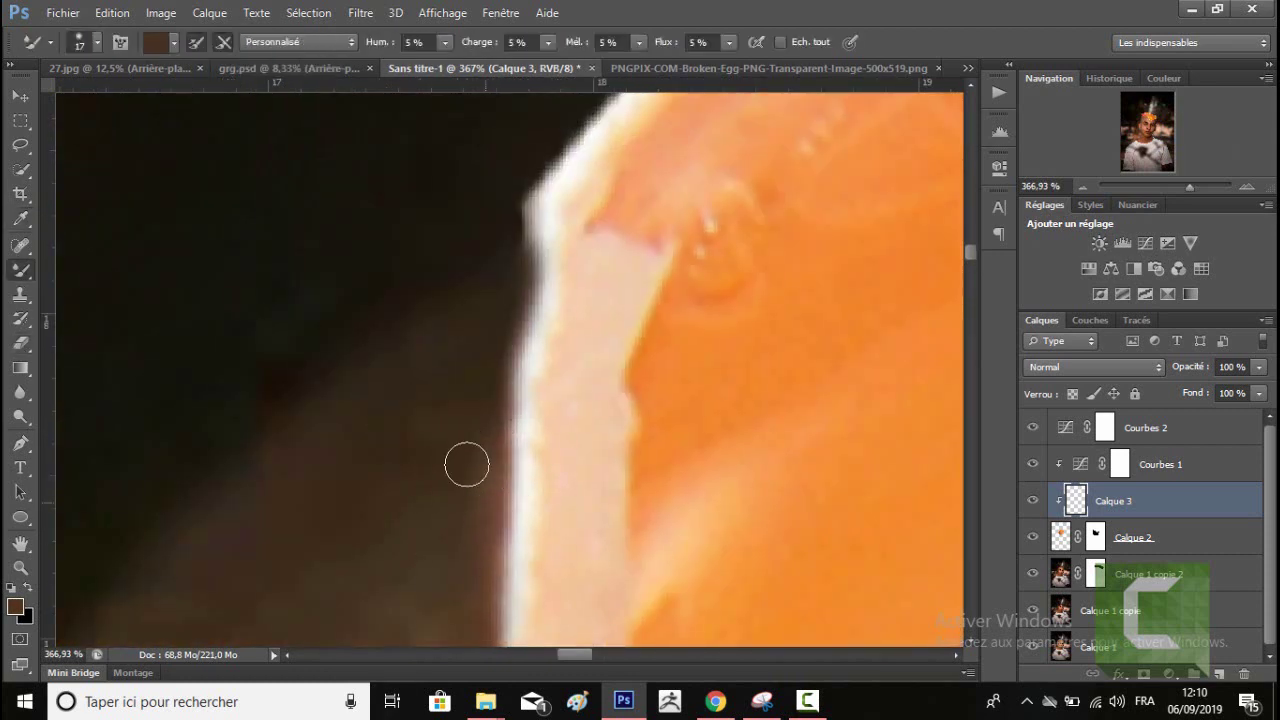
pyautogui.scroll(-3, 586, 400)
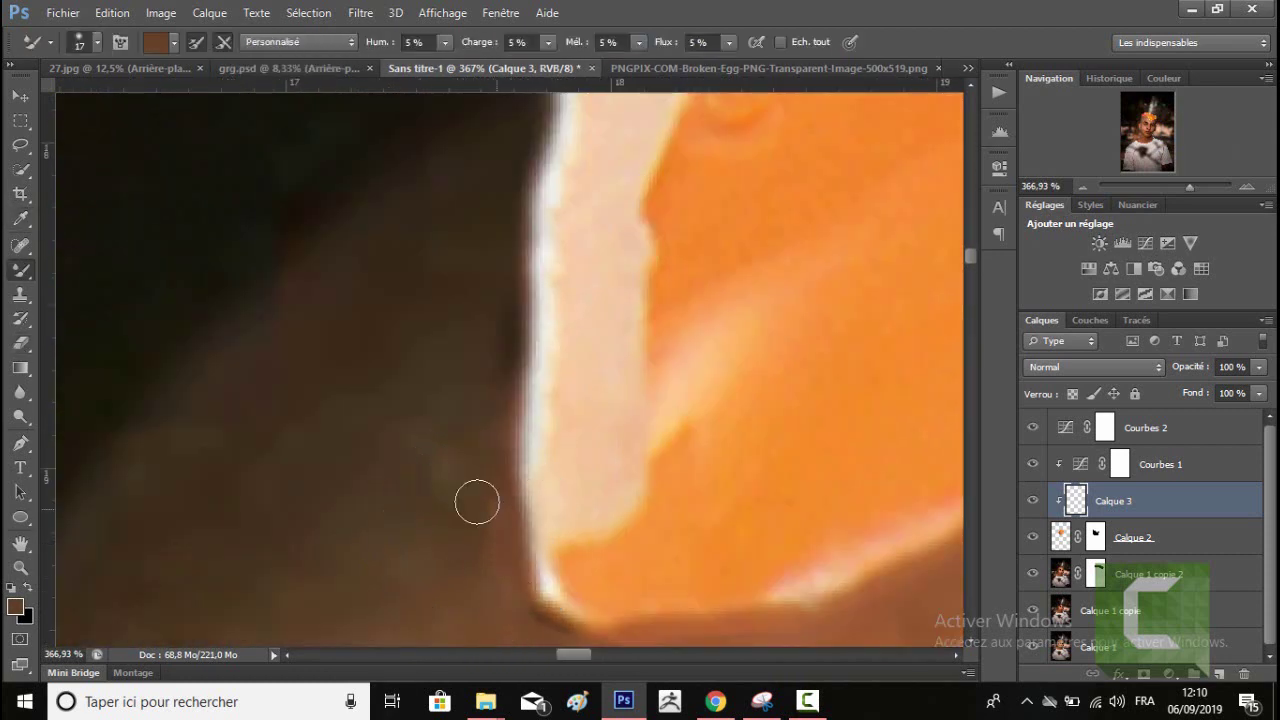
pyautogui.scroll(-3, 500, 503)
pyautogui.keyDown('alt'); pyautogui.click(549, 477); pyautogui.keyUp('alt')
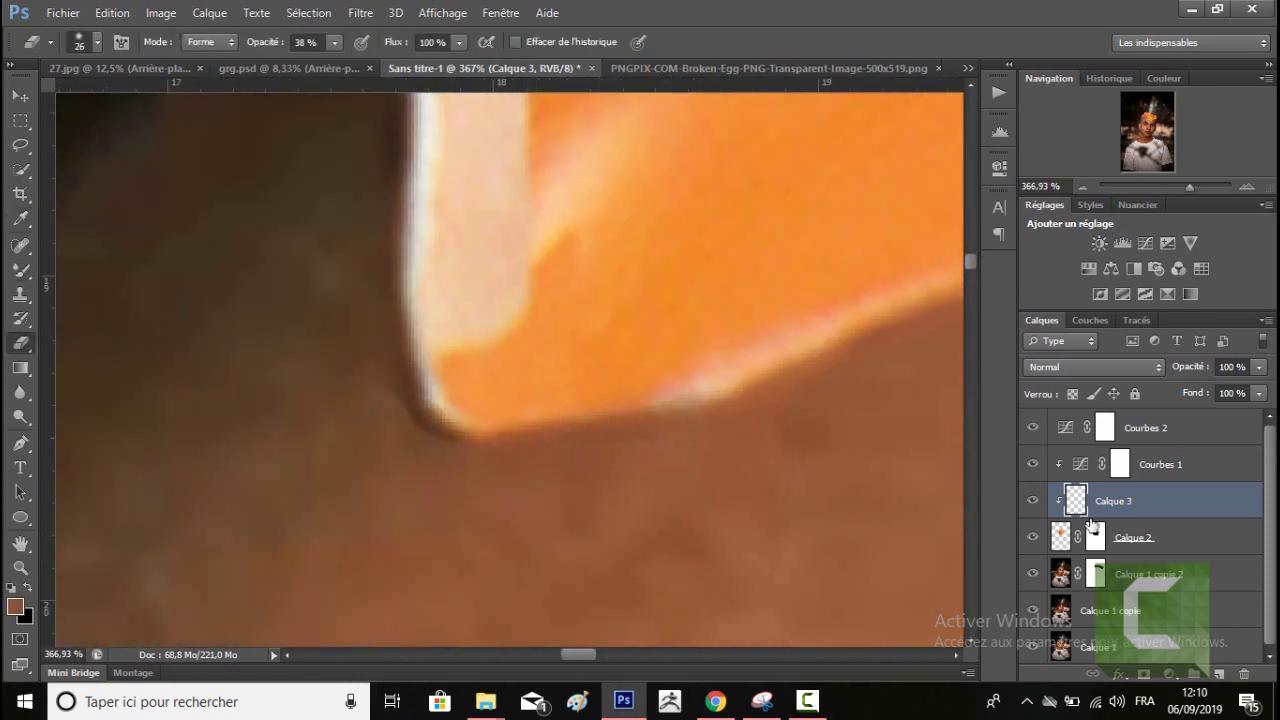
# Make Calque 2 active and set the brush flow to 26% in normal brush mode.
pyautogui.hotkey('alt', '[')
pyautogui.moveTo(25, 271); pyautogui.dragTo(90, 271)
pyautogui.click(524, 42)
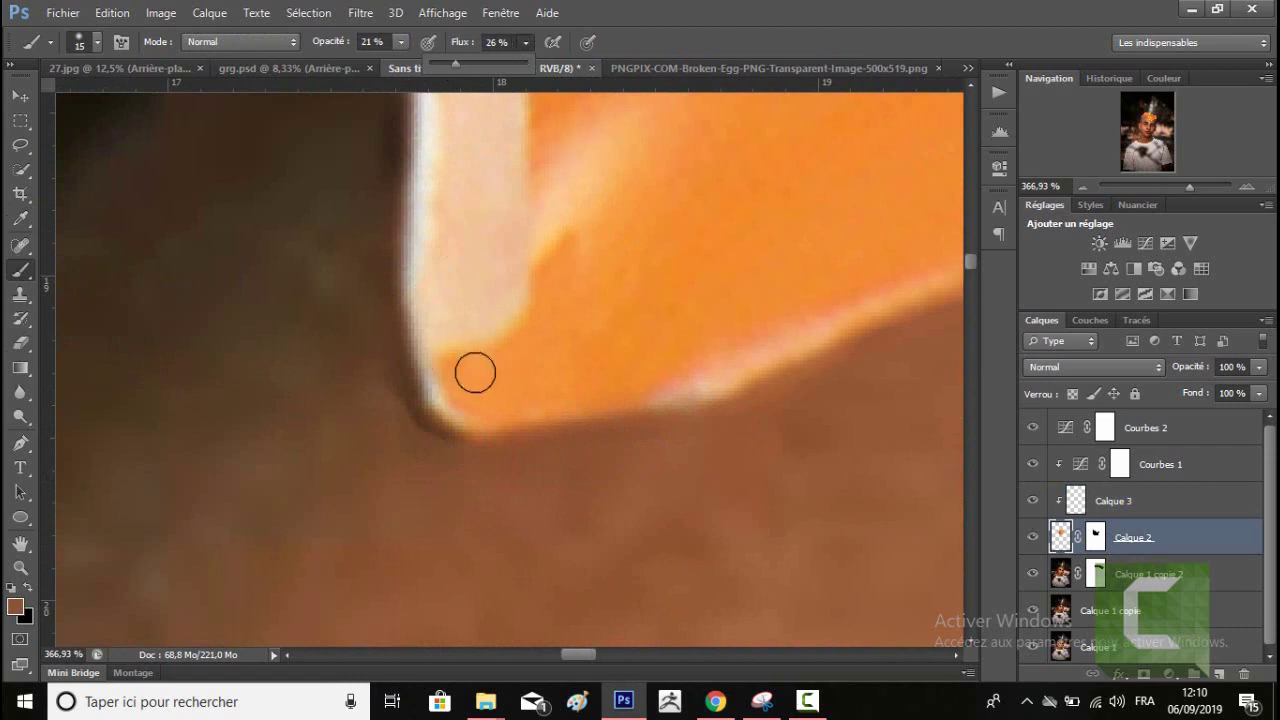
pyautogui.click(475, 373)
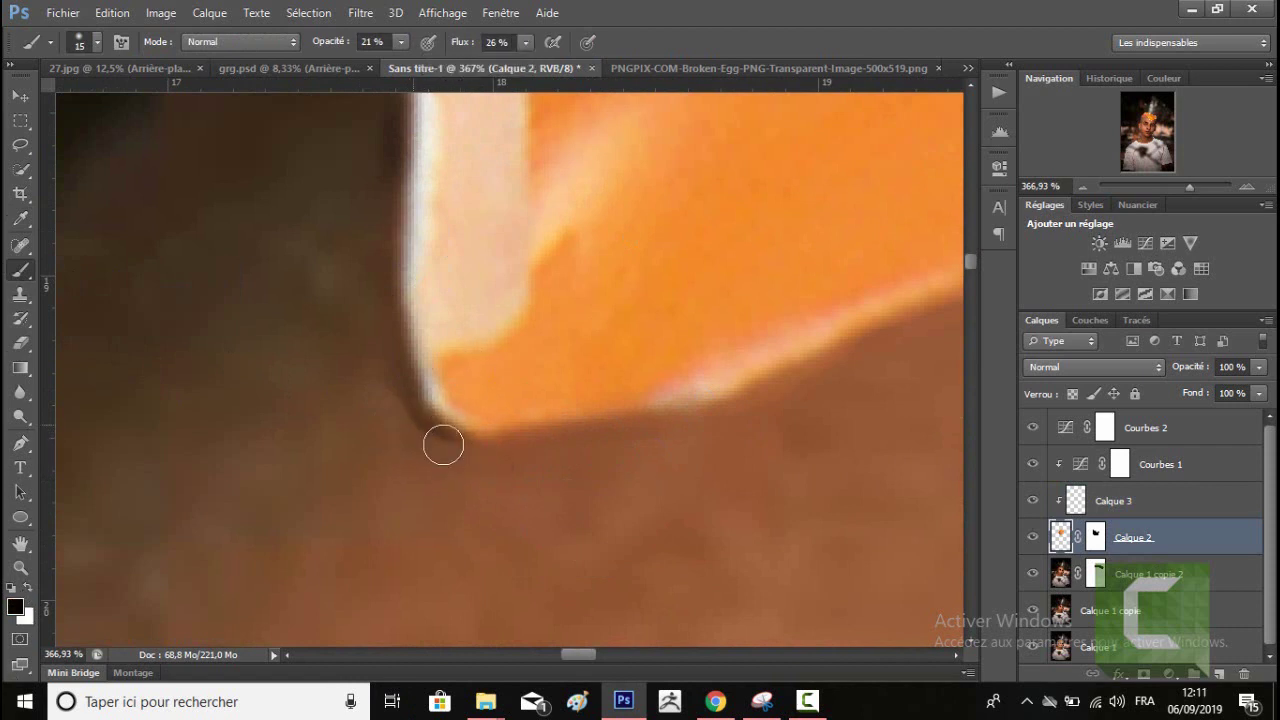
# Hide Calque 3, target Calque 2's layer mask and raise the brush opacity to 51%.
pyautogui.click(1050, 503)
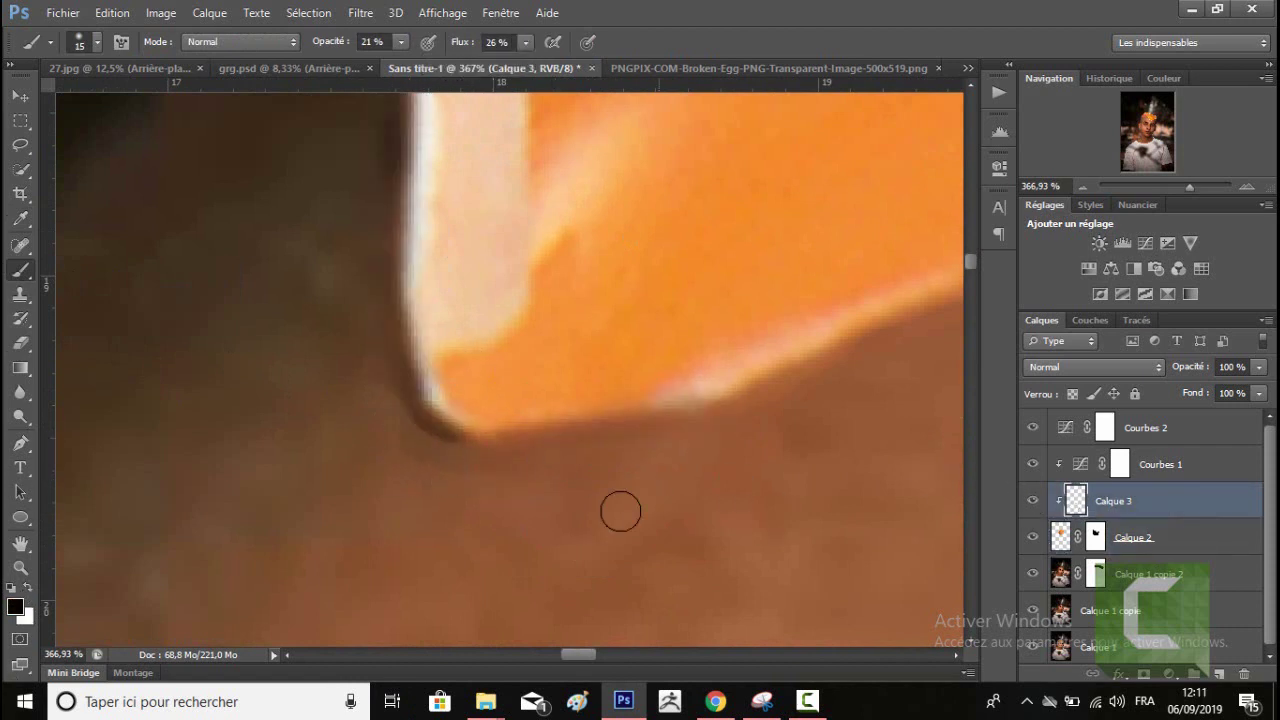
pyautogui.click(1032, 500)
pyautogui.click(1096, 537)
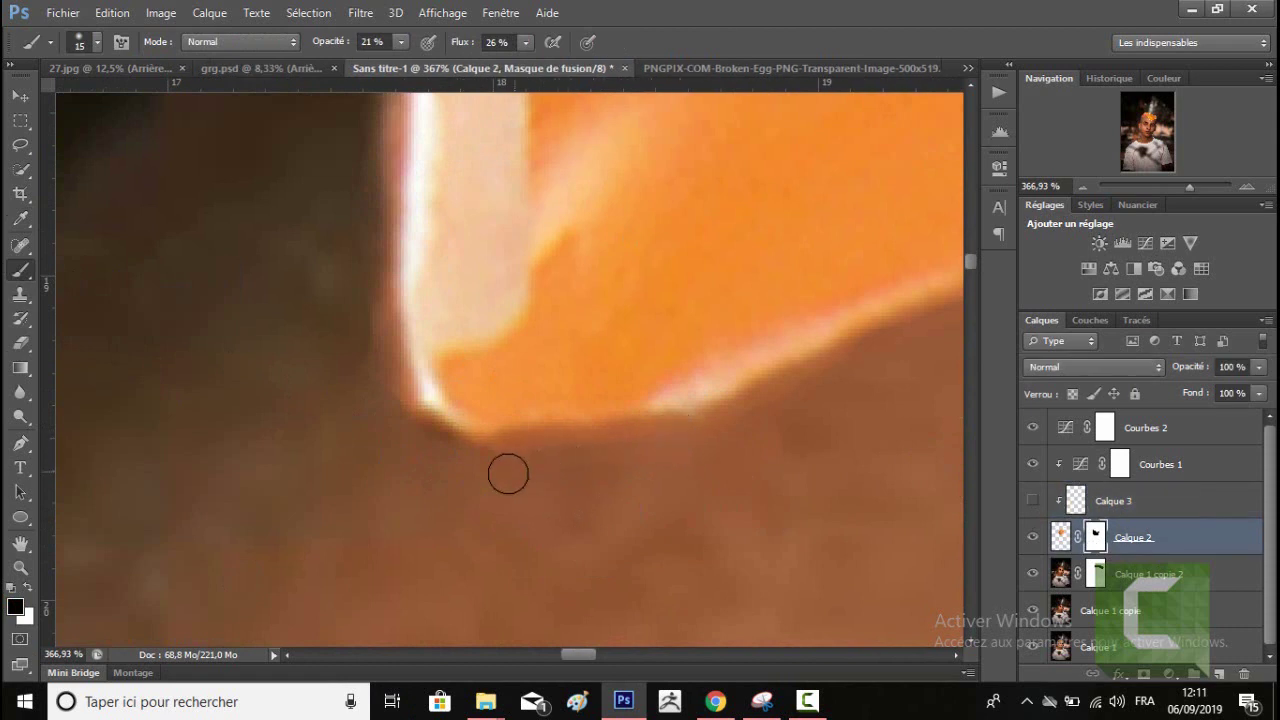
pyautogui.moveTo(422, 66); pyautogui.dragTo(431, 63)
pyautogui.click(421, 438)
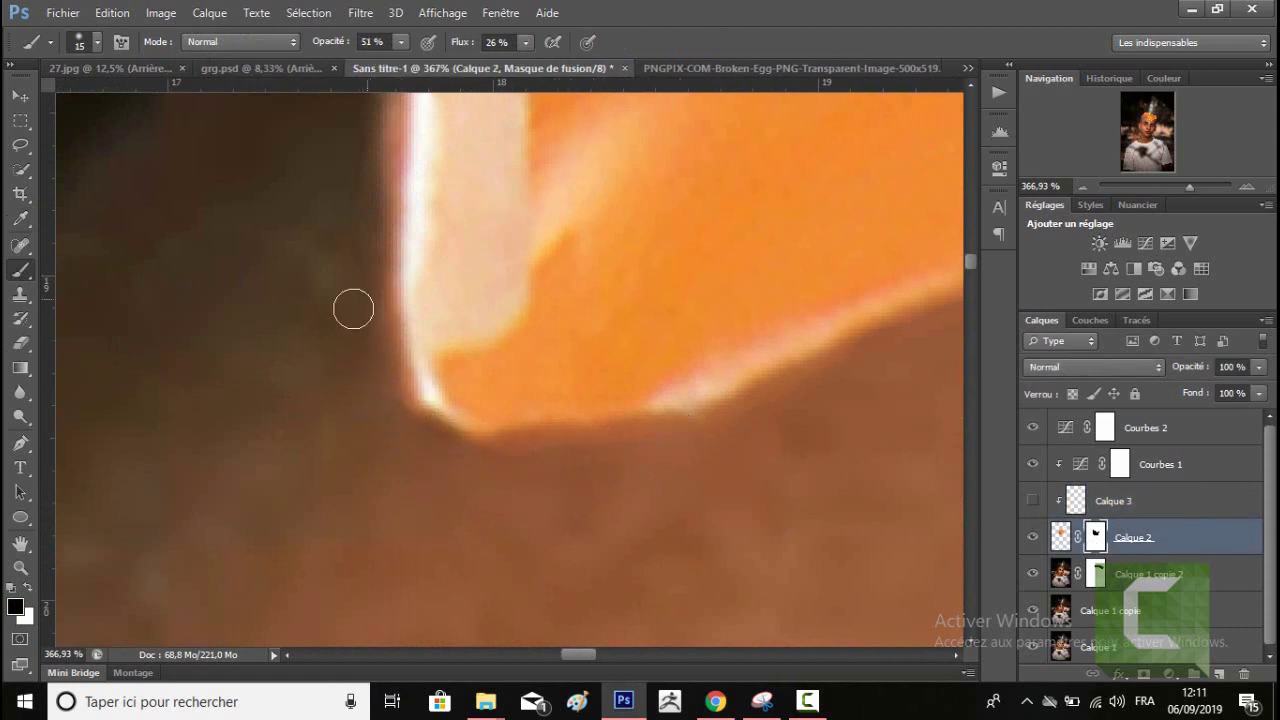
# Review the egg's upper-left edge, zooming out and back in, then return to Calque 3.
pyautogui.scroll(3, 526, 454)
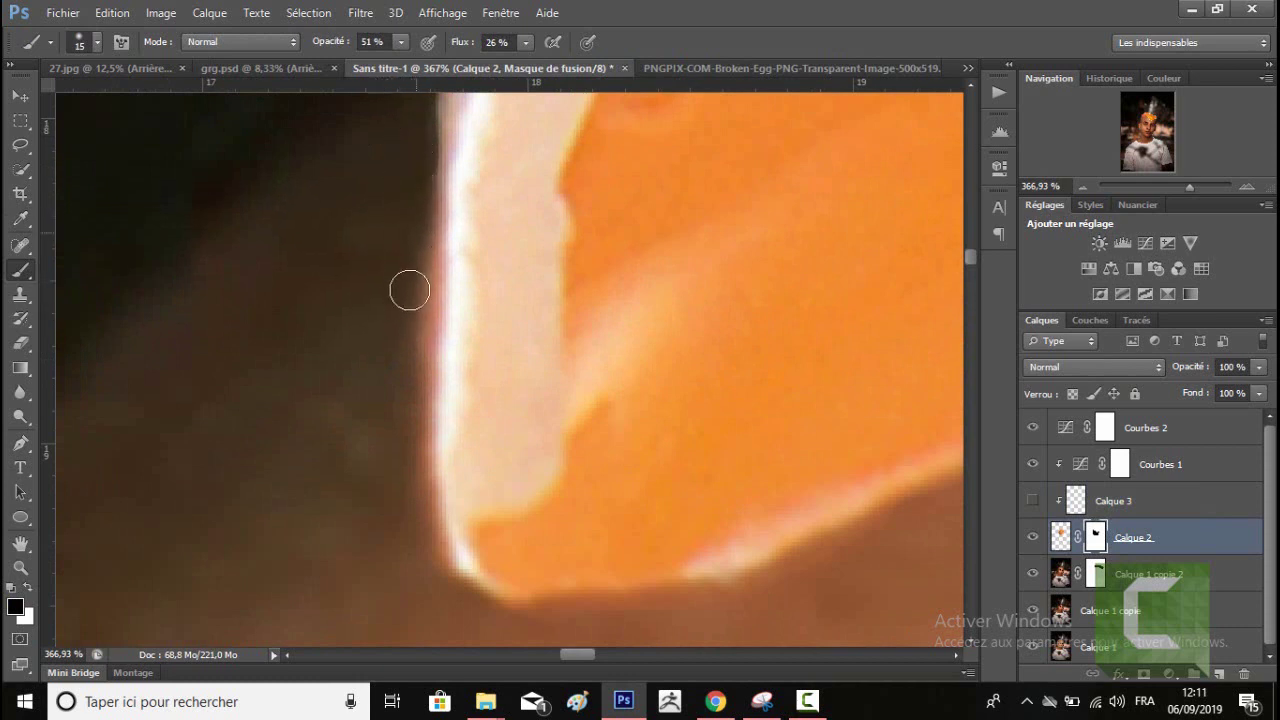
pyautogui.scroll(3, 392, 432)
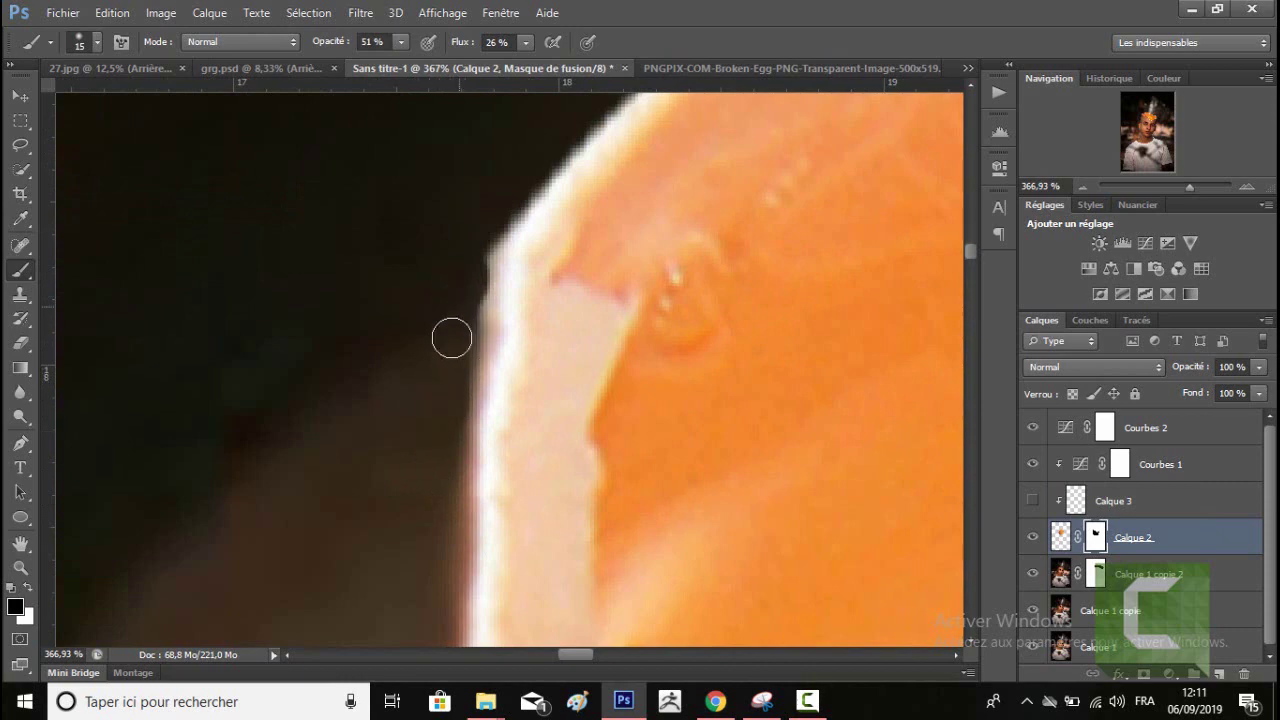
pyautogui.moveTo(443, 543); pyautogui.dragTo(420, 383)
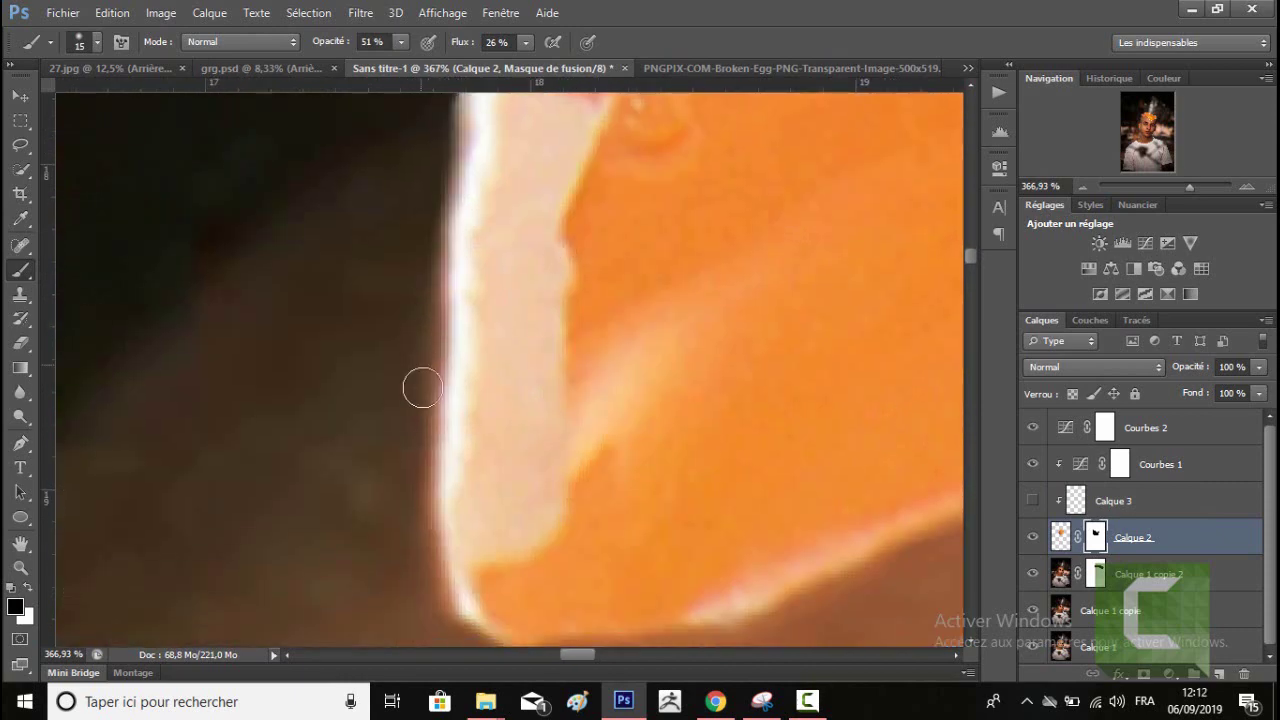
pyautogui.moveTo(1189, 187)
pyautogui.mouseDown()
pyautogui.moveTo(1157, 186)
pyautogui.moveTo(1205, 188)
pyautogui.moveTo(1191, 187)
pyautogui.mouseUp()
pyautogui.click(1113, 500)
pyautogui.keyDown('alt'); pyautogui.click(549, 389); pyautogui.keyUp('alt')
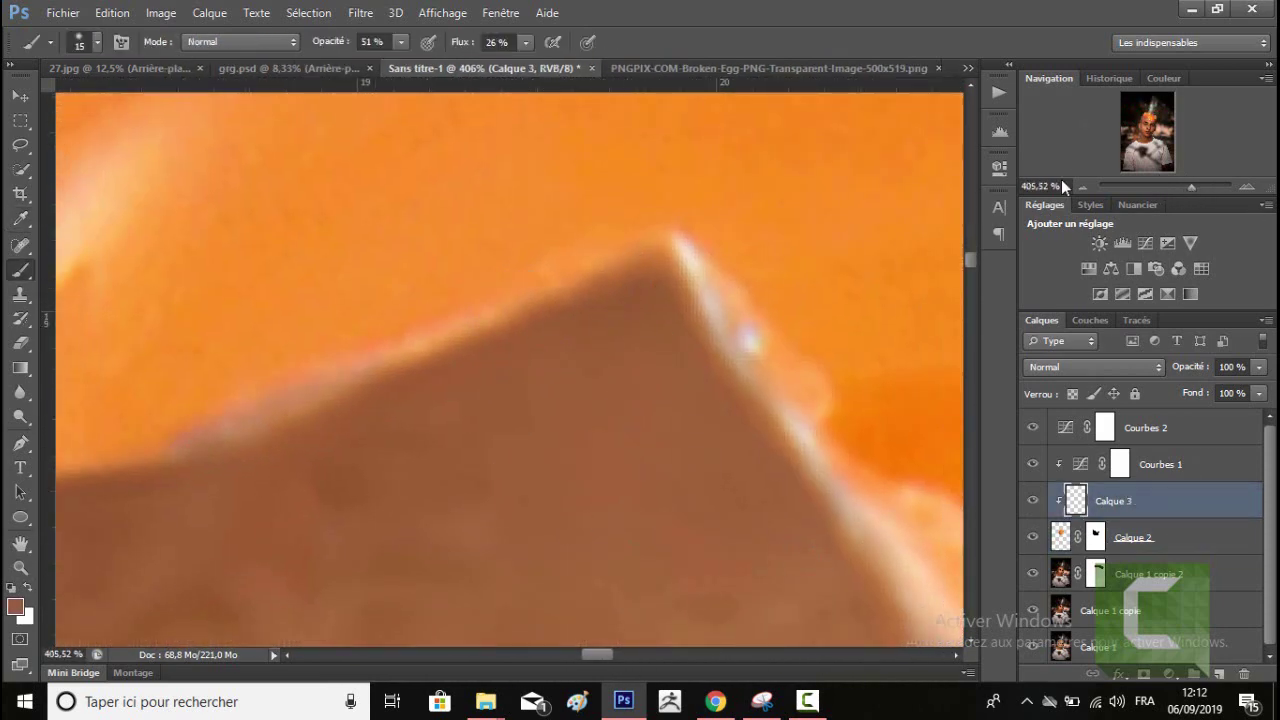
# Brush brown along the egg's lower edge on Calque 3, then zoom out to the full portrait.
pyautogui.scroll(-3, 643, 420)
pyautogui.moveTo(600, 333); pyautogui.dragTo(697, 505)
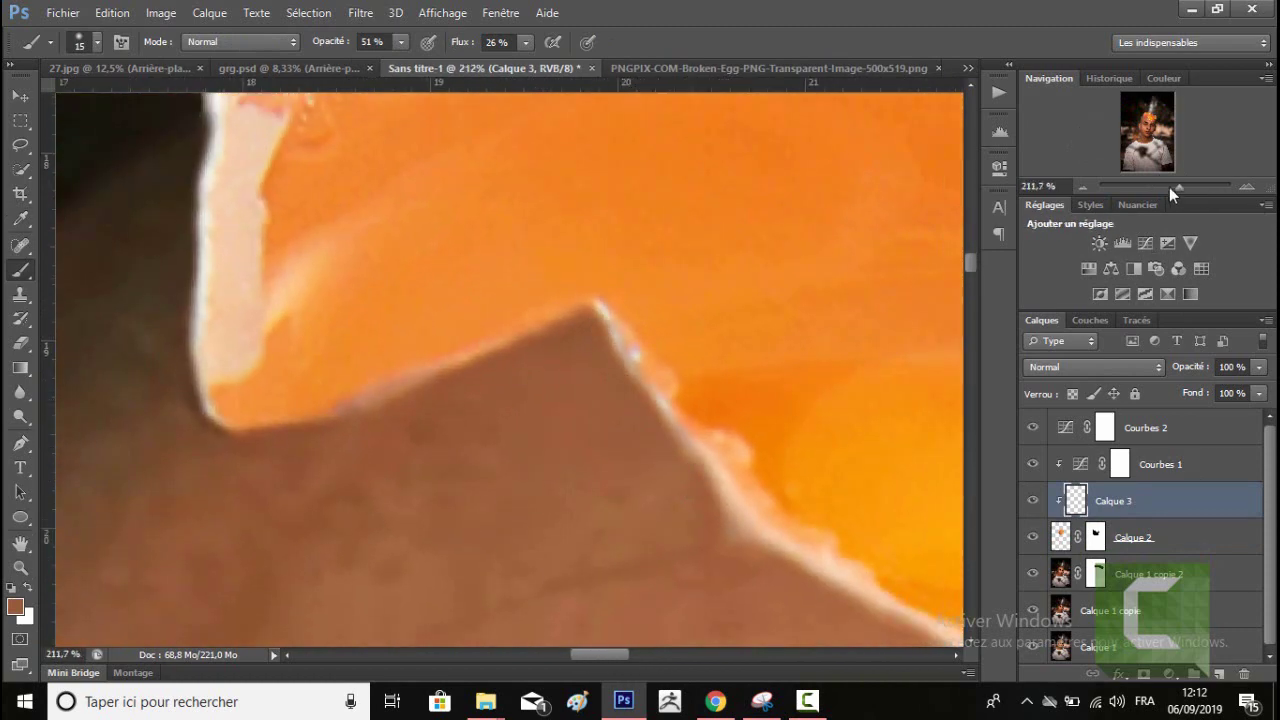
pyautogui.moveTo(1169, 187); pyautogui.dragTo(1148, 183)
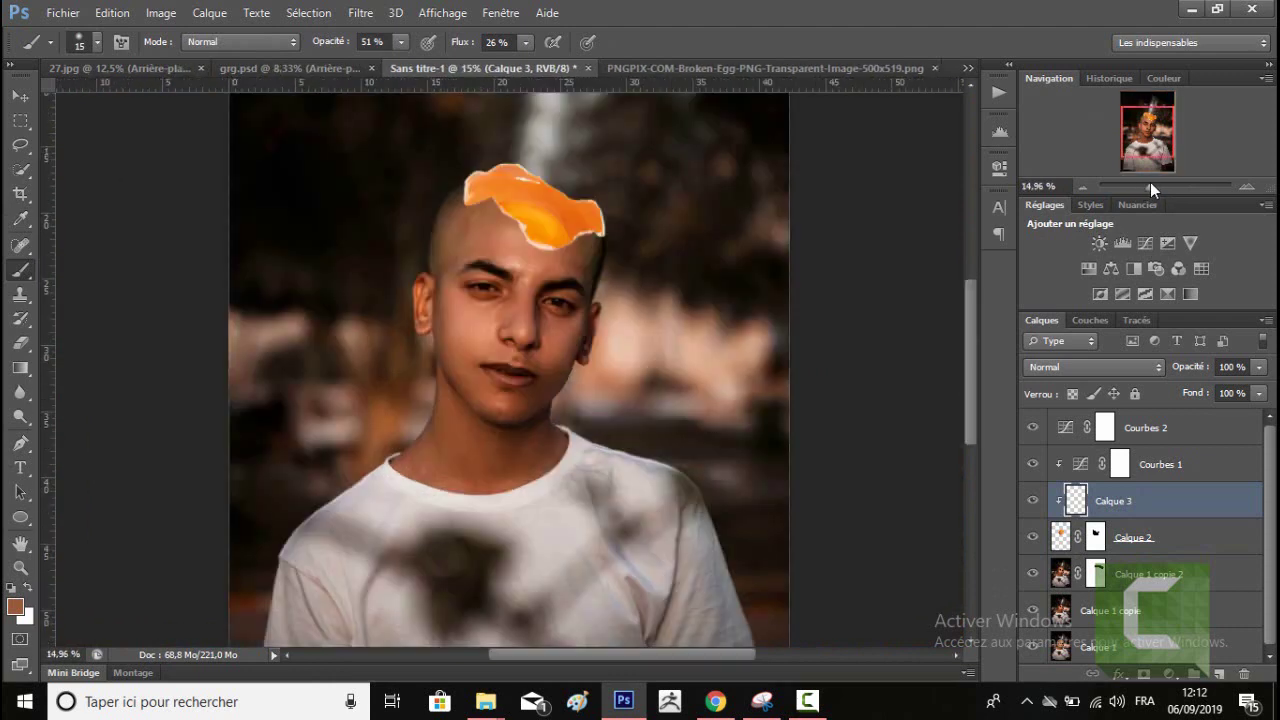
pyautogui.moveTo(1149, 189); pyautogui.dragTo(1146, 188)
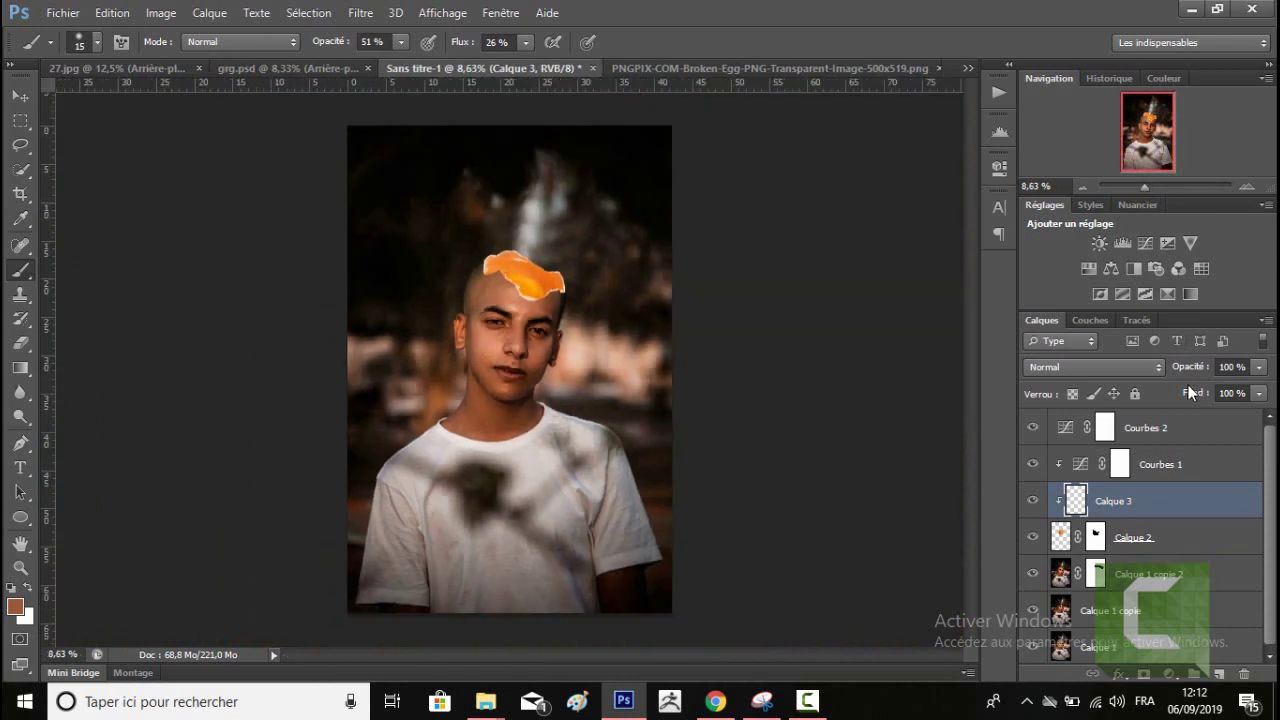